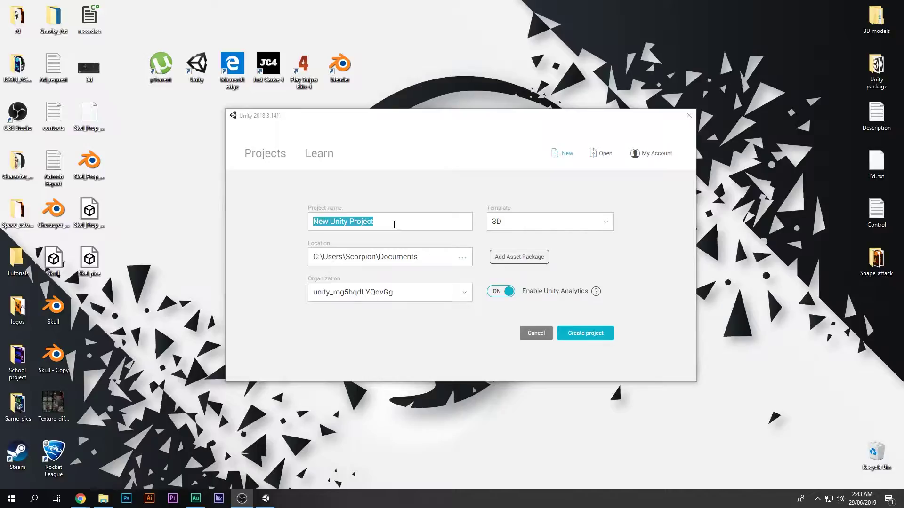
# Step: Name the new project Graphics
pyautogui.click(382, 223)
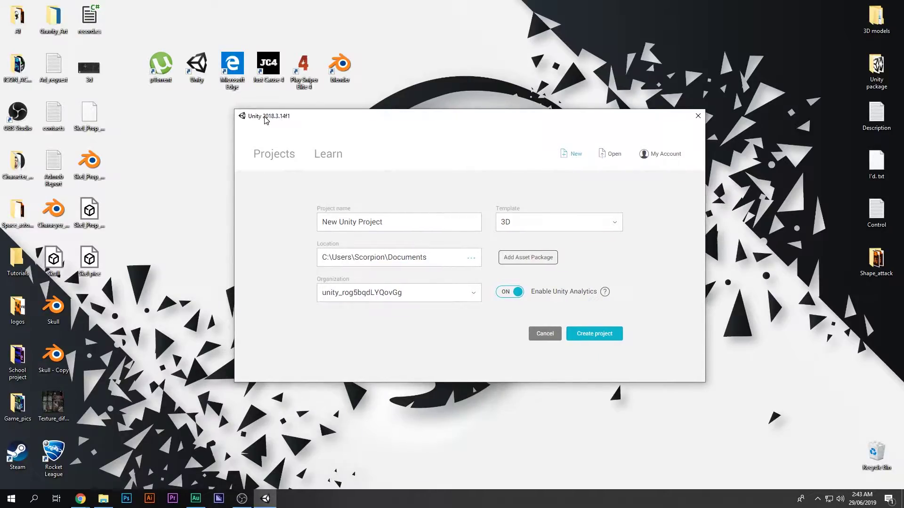
pyautogui.moveTo(257, 120); pyautogui.dragTo(250, 122)
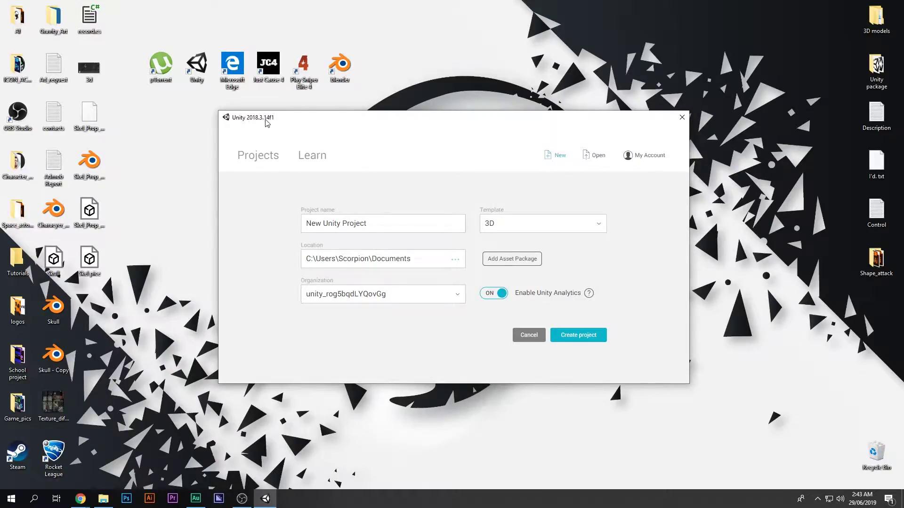
pyautogui.click(399, 225)
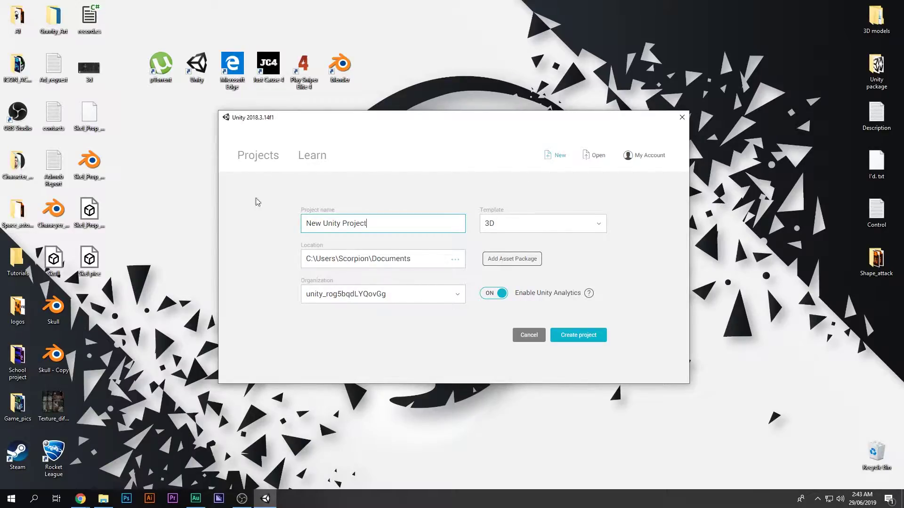
pyautogui.moveTo(379, 226); pyautogui.dragTo(282, 222)
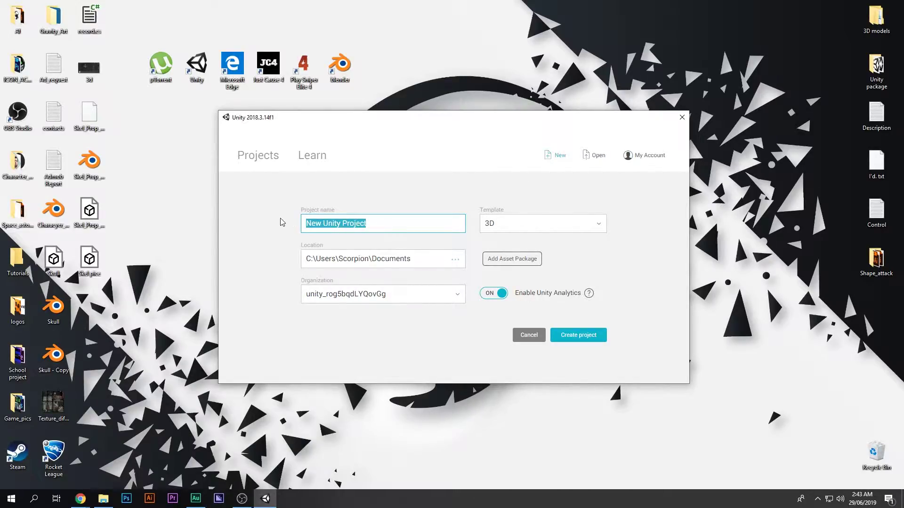
pyautogui.moveTo(331, 126); pyautogui.dragTo(314, 121)
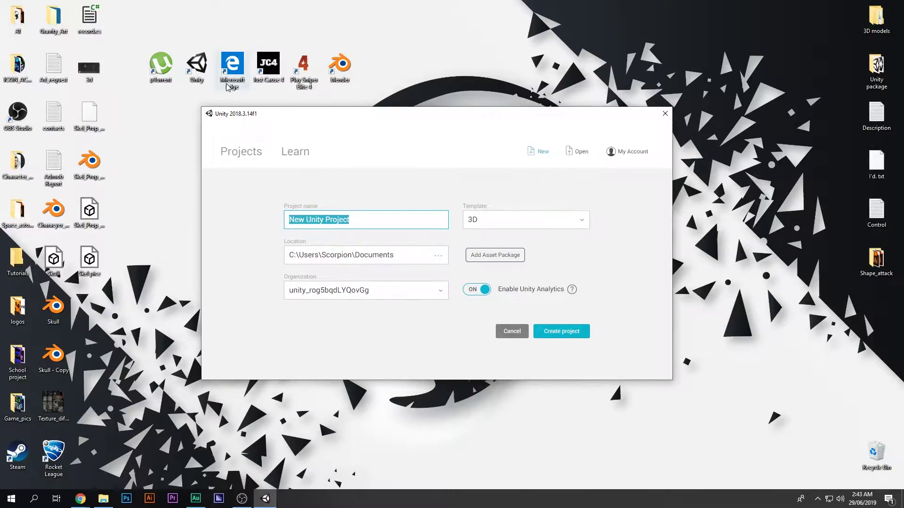
pyautogui.click(533, 153)
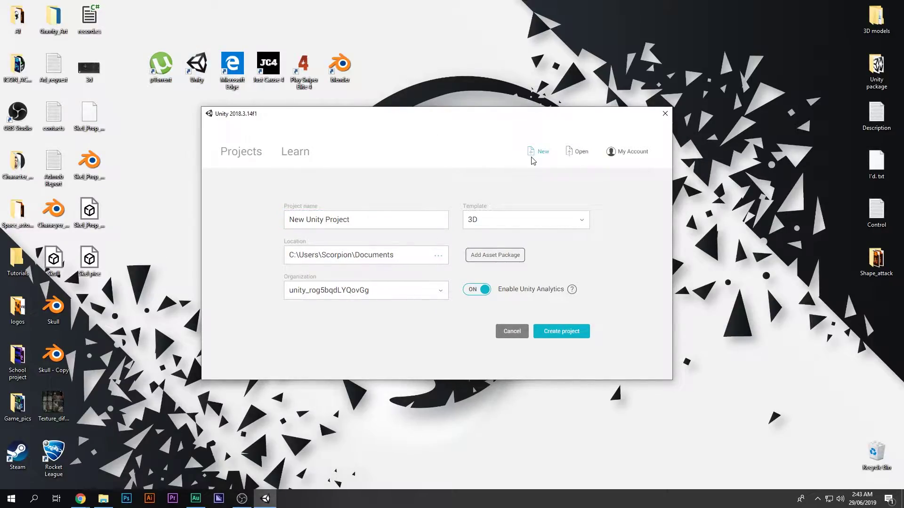
pyautogui.moveTo(359, 216); pyautogui.dragTo(261, 214)
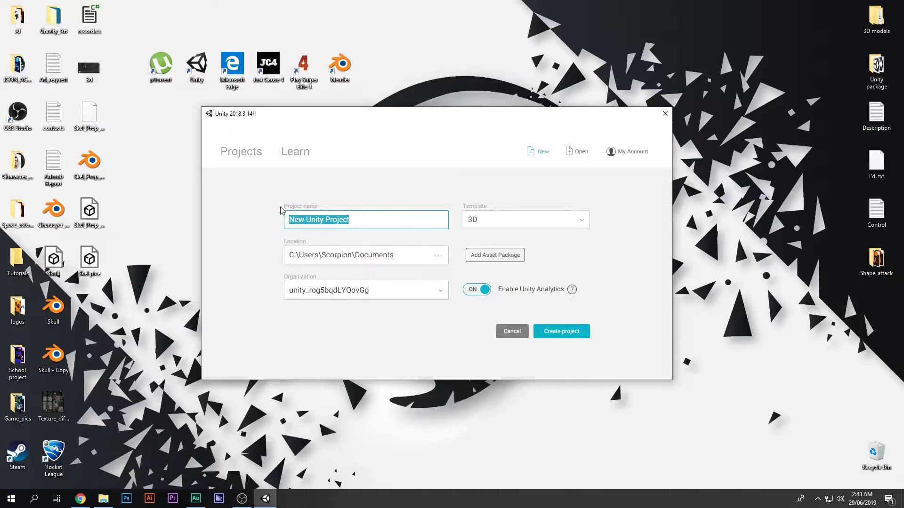
pyautogui.write('Graphics')
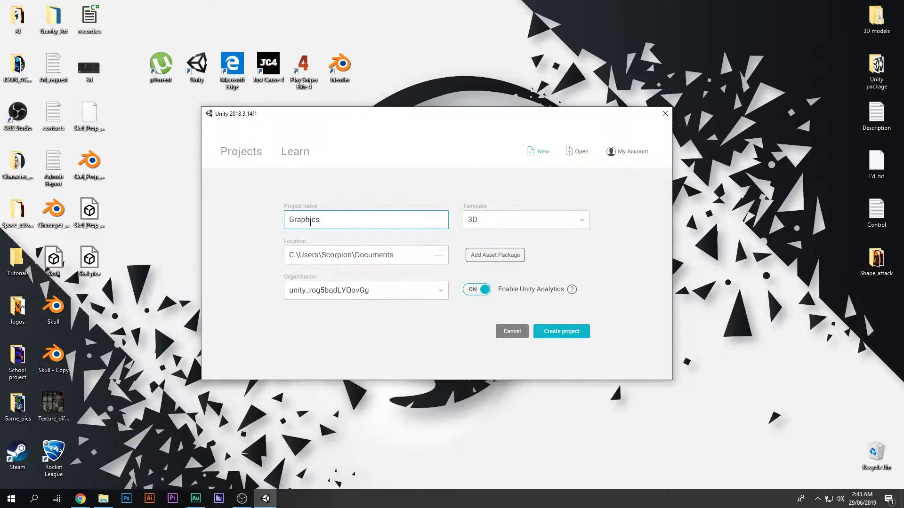
# Step: Set the new project's template to High-Definition RP (Preview), after trying the Lightweight RP (Preview) template
pyautogui.click(474, 219)
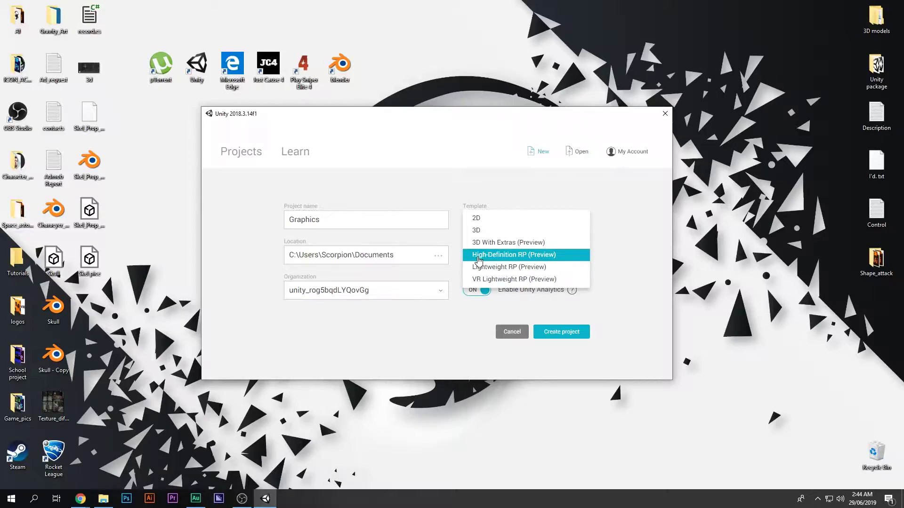
pyautogui.click(532, 258)
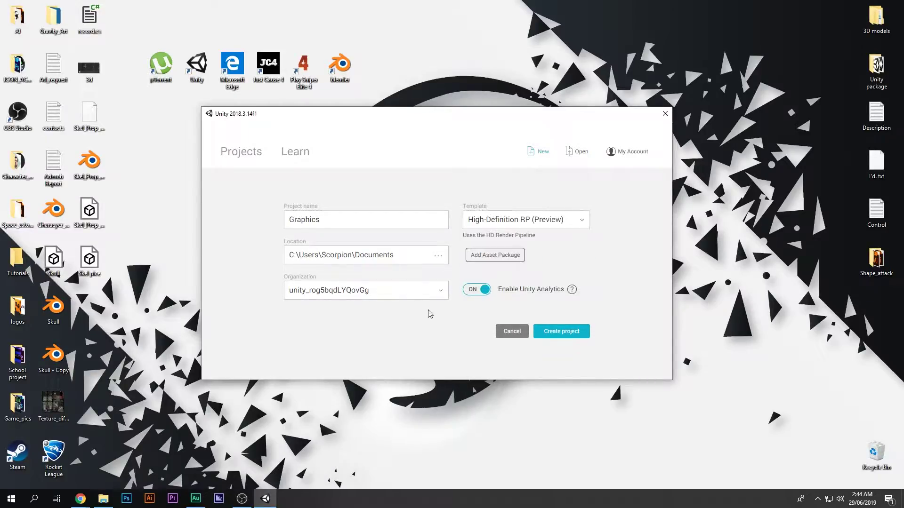
pyautogui.click(506, 222)
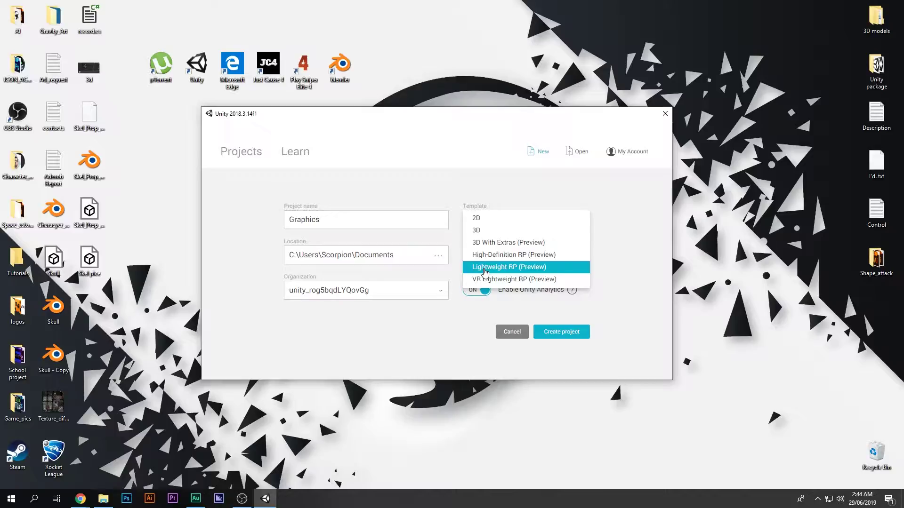
pyautogui.click(506, 268)
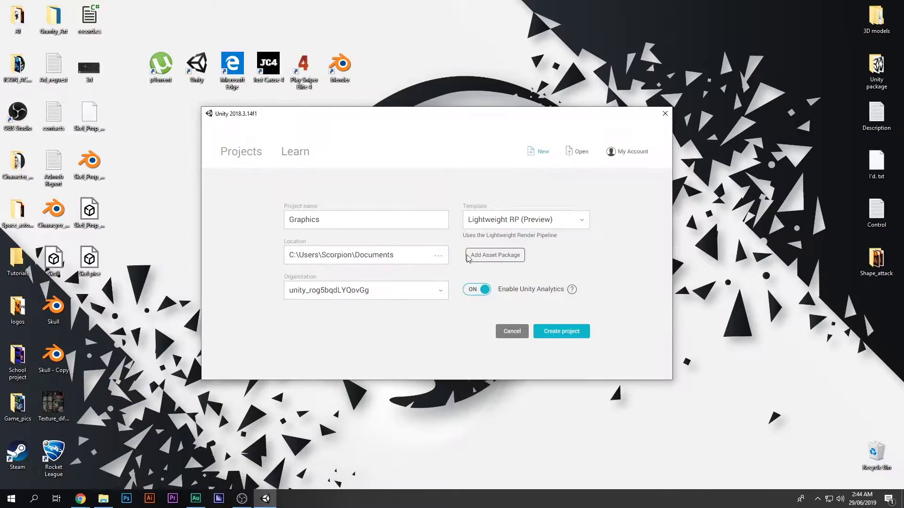
pyautogui.click(499, 222)
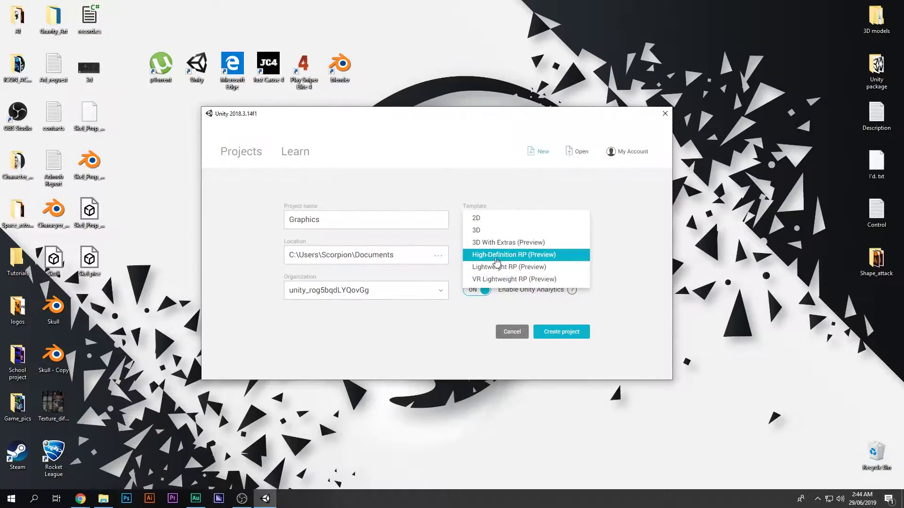
pyautogui.click(490, 255)
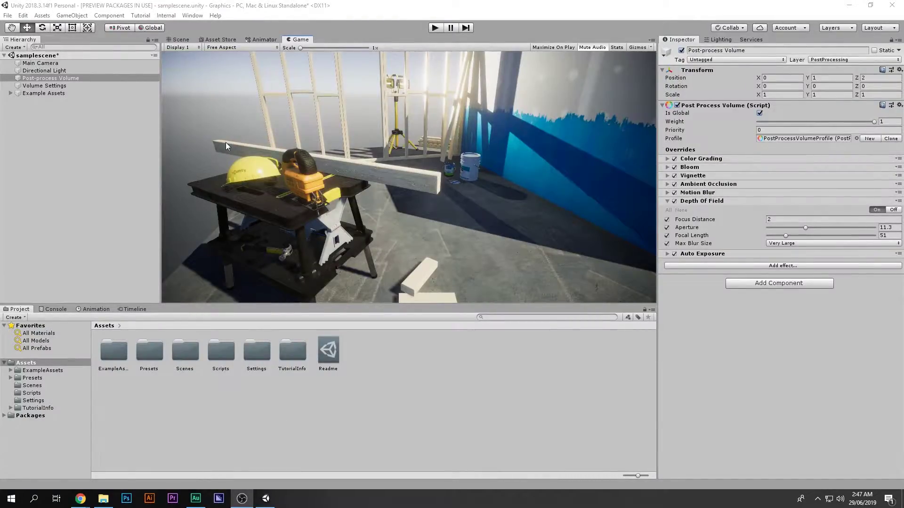
# Step: Examine the Readme asset's description, run the sample scene and fly through it to inspect the rendering
pyautogui.click(329, 352)
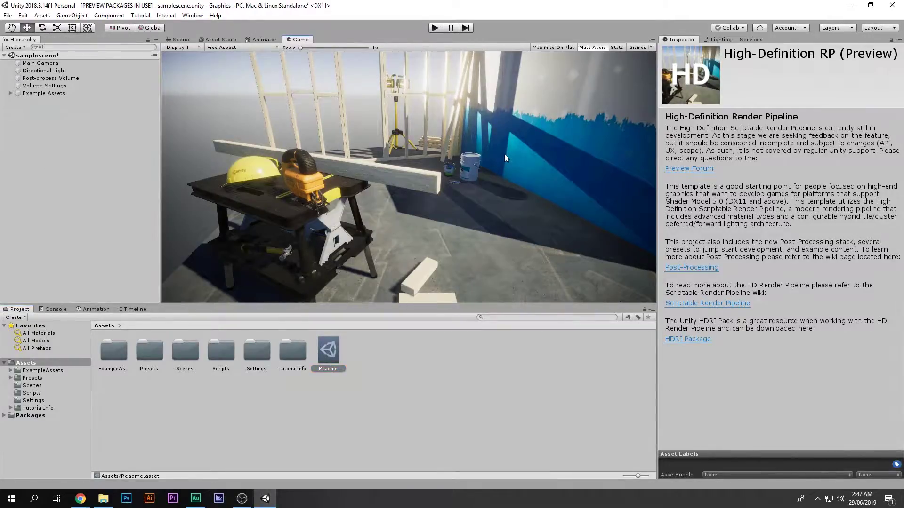
pyautogui.click(435, 27)
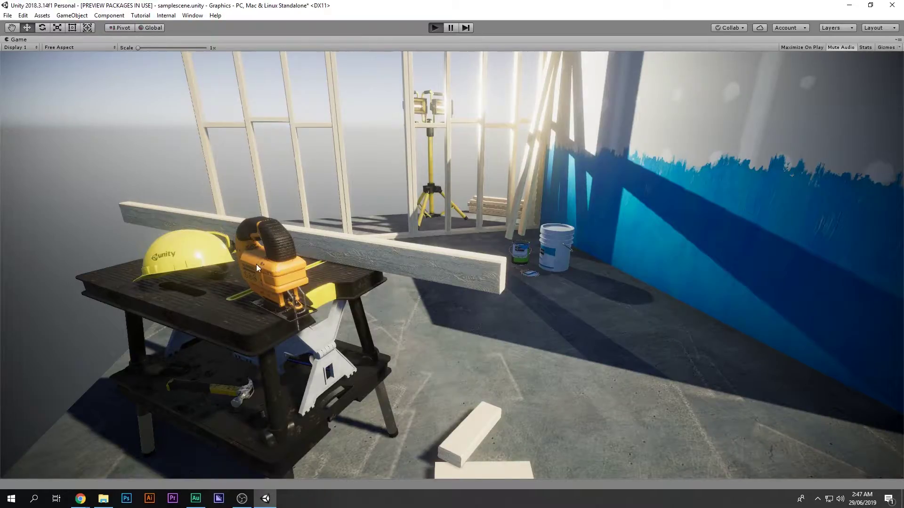
pyautogui.moveTo(601, 142)
pyautogui.mouseDown(button='right')
pyautogui.moveTo(551, 146)
pyautogui.moveTo(541, 264)
pyautogui.moveTo(696, 160)
pyautogui.moveTo(485, 151)
pyautogui.moveTo(626, 188)
pyautogui.moveTo(626, 310)
pyautogui.moveTo(612, 141)
pyautogui.moveTo(603, 141)
pyautogui.moveTo(607, 264)
pyautogui.moveTo(673, 287)
pyautogui.moveTo(589, 231)
pyautogui.moveTo(659, 231)
pyautogui.moveTo(734, 250)
pyautogui.moveTo(729, 118)
pyautogui.moveTo(847, 221)
pyautogui.moveTo(880, 226)
pyautogui.moveTo(819, 221)
pyautogui.moveTo(753, 170)
pyautogui.moveTo(710, 197)
pyautogui.moveTo(756, 228)
pyautogui.moveTo(517, 211)
pyautogui.mouseUp(button='right')
pyautogui.press('w')
pyautogui.press('w')
pyautogui.press('w')
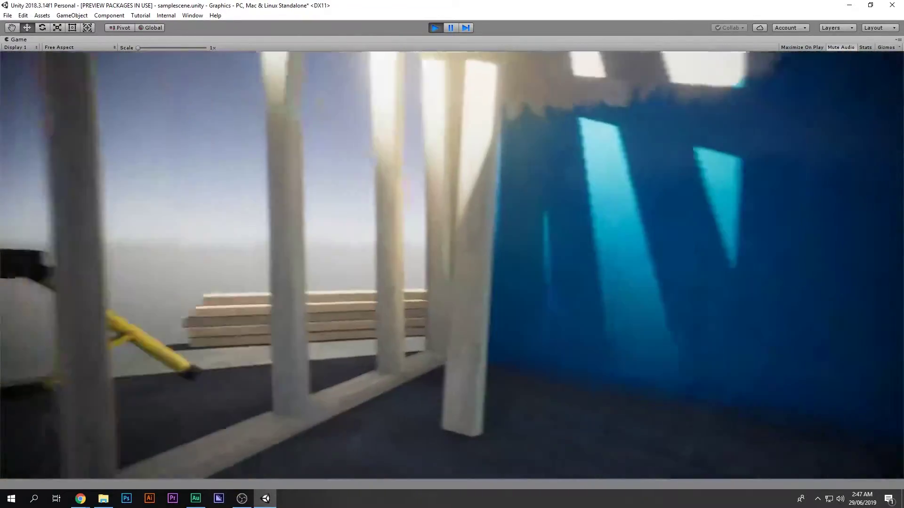
pyautogui.press('s')
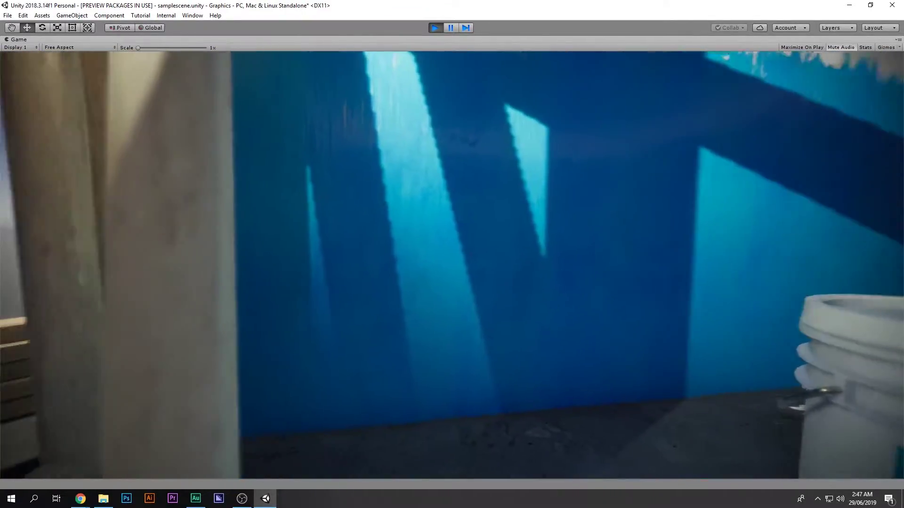
pyautogui.press('s')
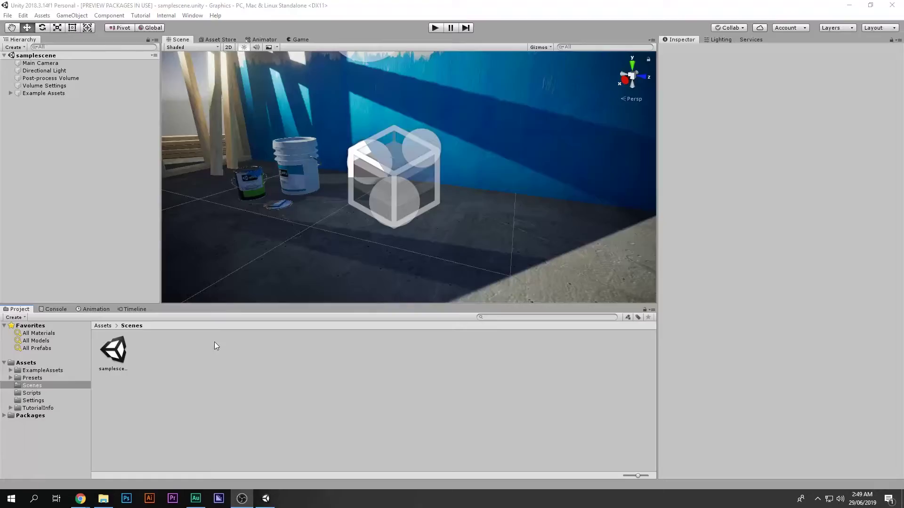
# Step: Duplicate the samplescene asset in the Scenes folder
pyautogui.click(214, 343)
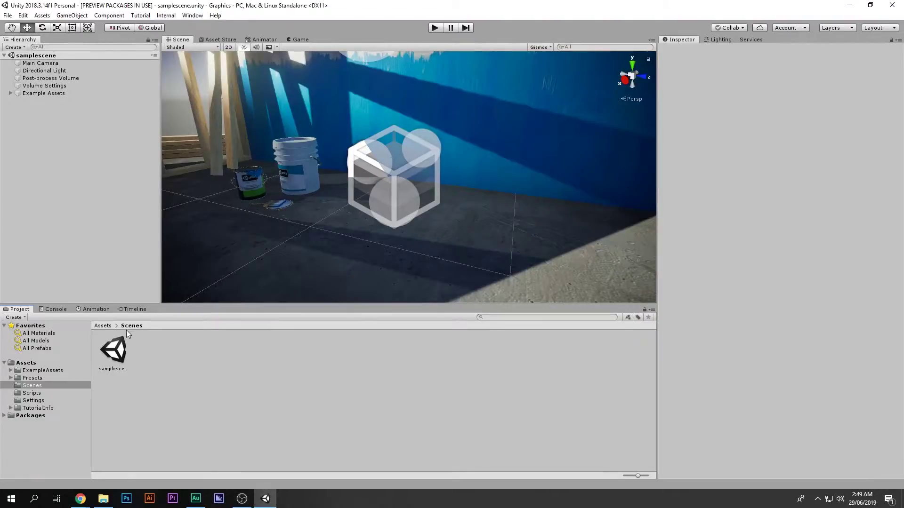
pyautogui.moveTo(386, 185); pyautogui.dragTo(320, 193, button='right')
pyautogui.press('s')
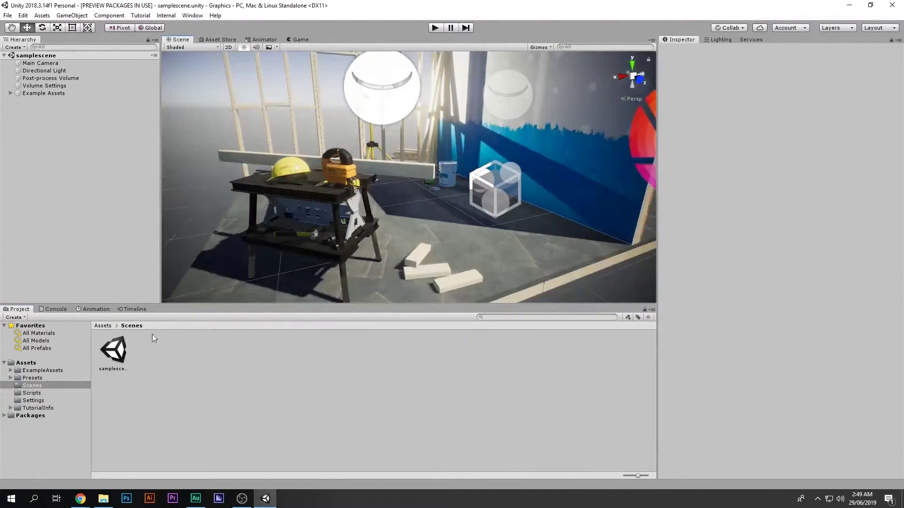
pyautogui.click(126, 348)
pyautogui.hotkey('ctrl', 'd')
# Step: Move the duplicated scene into the root Assets folder and open it
pyautogui.click(161, 376)
pyautogui.moveTo(156, 351); pyautogui.dragTo(26, 366)
pyautogui.click(26, 363)
pyautogui.doubleClick(363, 351)
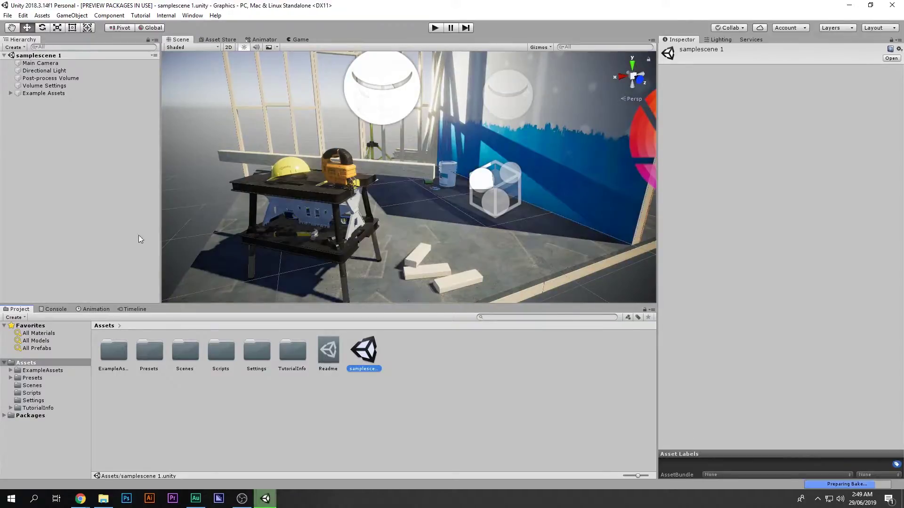
# Step: Rename the duplicated scene in the Assets folder as My scene
pyautogui.press('F2')
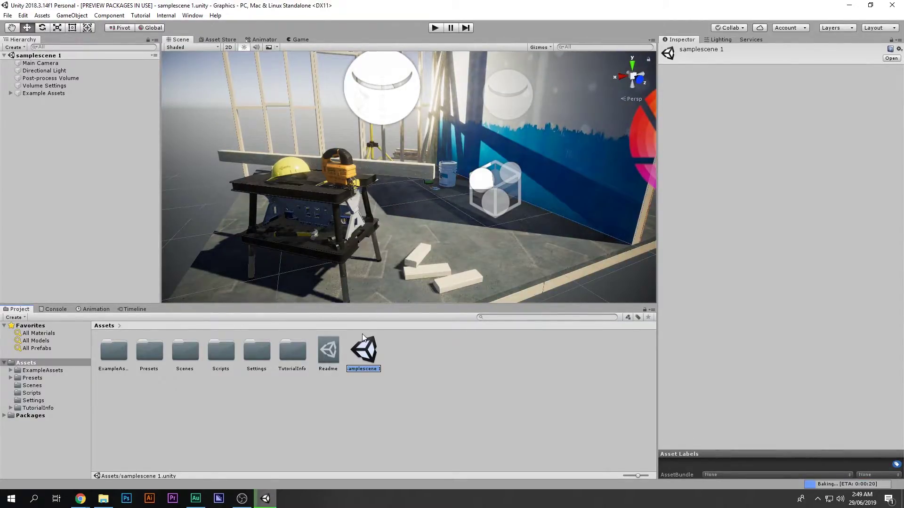
pyautogui.write('My scene')
pyautogui.press('Return')
pyautogui.click(322, 388)
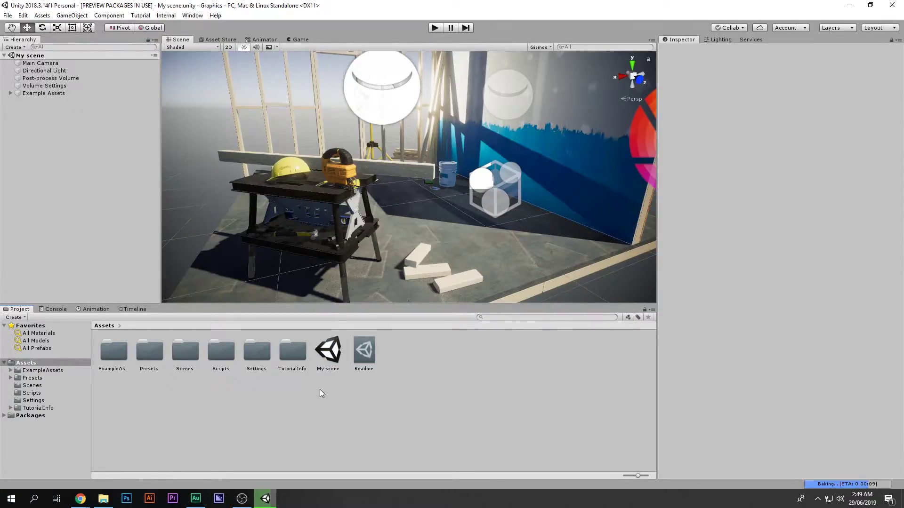
pyautogui.click(332, 359)
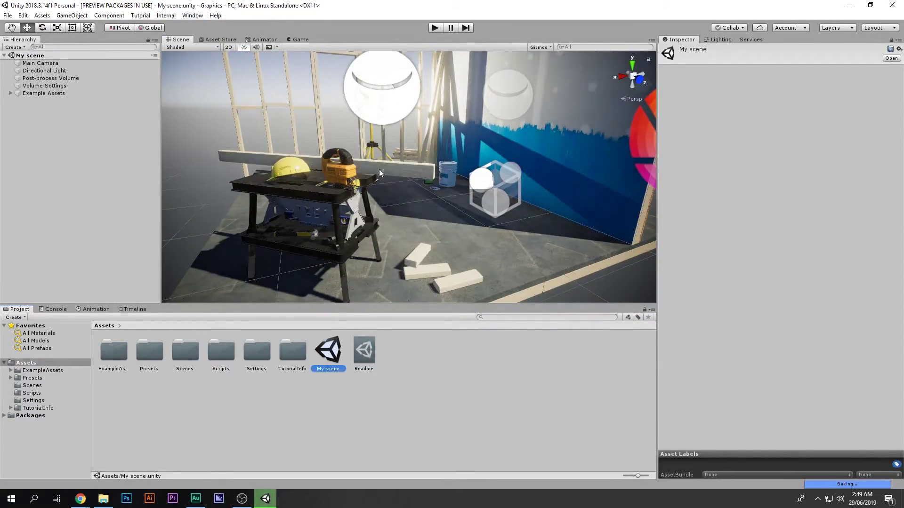
# Step: Delete the Example Assets object from My scene
pyautogui.keyDown('alt'); pyautogui.moveTo(380, 169); pyautogui.dragTo(442, 179); pyautogui.keyUp('alt')
pyautogui.scroll(-6, 440, 176)
pyautogui.moveTo(441, 177); pyautogui.dragTo(486, 164, button='right')
pyautogui.scroll(3, 487, 163)
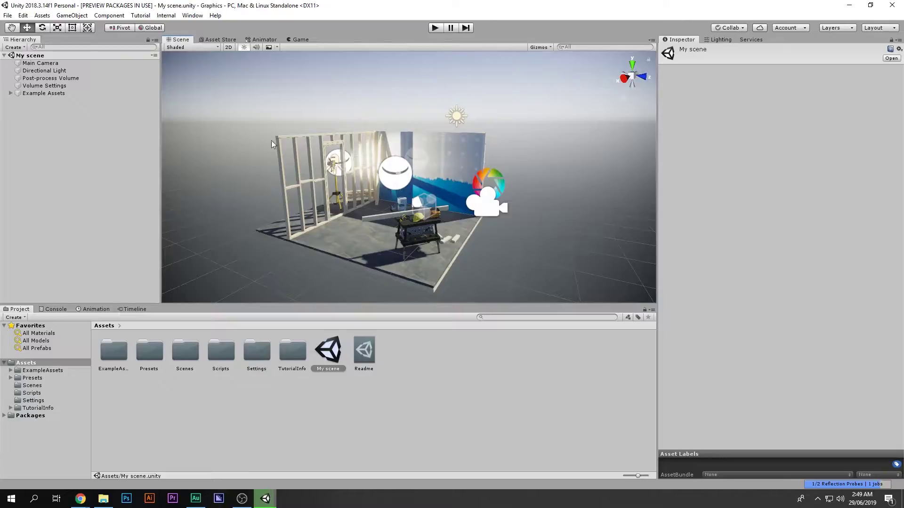
pyautogui.click(77, 94)
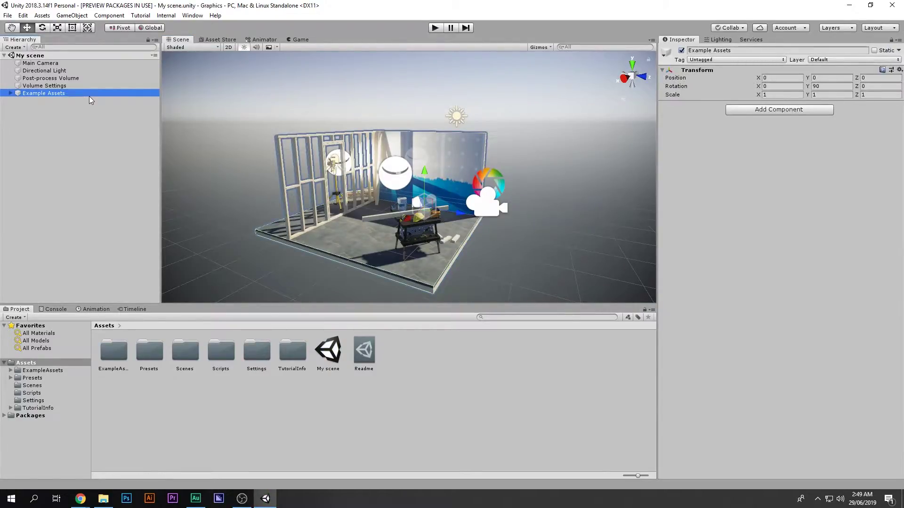
pyautogui.press('Delete')
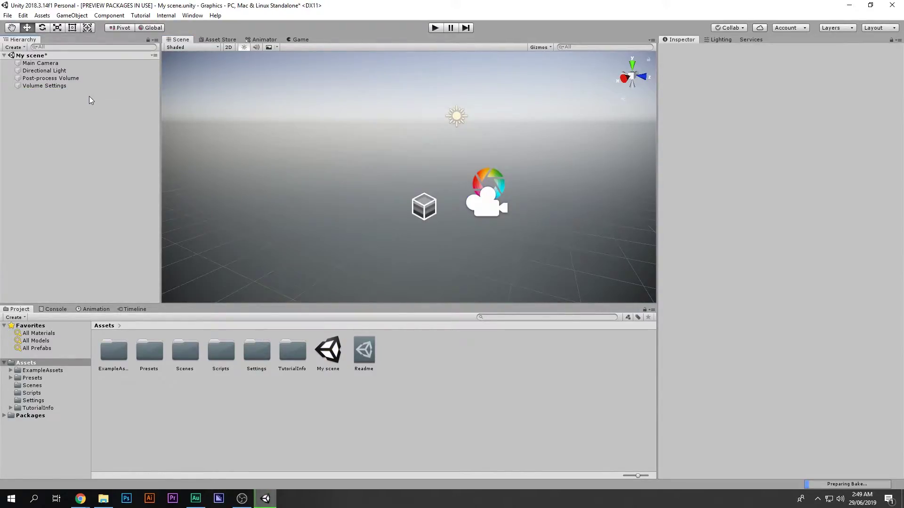
# Step: Turn the Main Camera's Post Process Layer off and on repeatedly to compare its effect, leaving it enabled
pyautogui.keyDown('alt'); pyautogui.moveTo(410, 155); pyautogui.dragTo(476, 208); pyautogui.keyUp('alt')
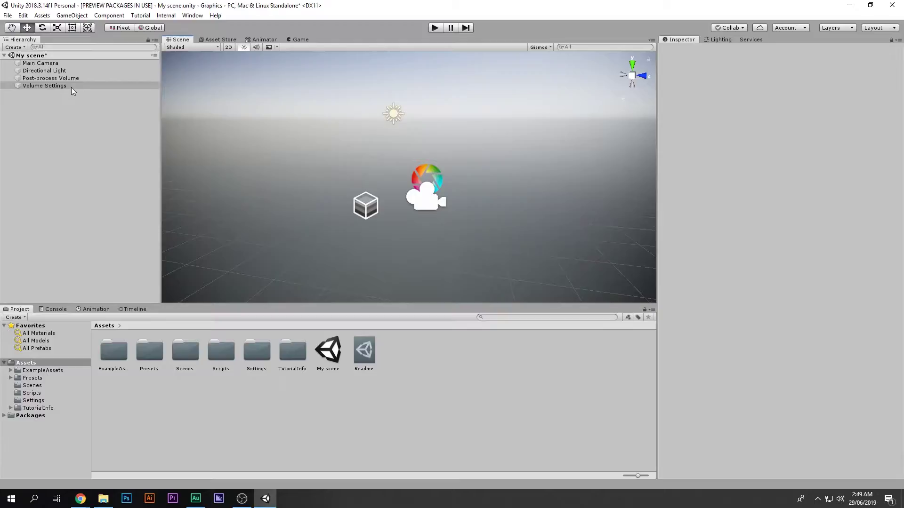
pyautogui.rightClick(64, 129)
pyautogui.click(55, 87)
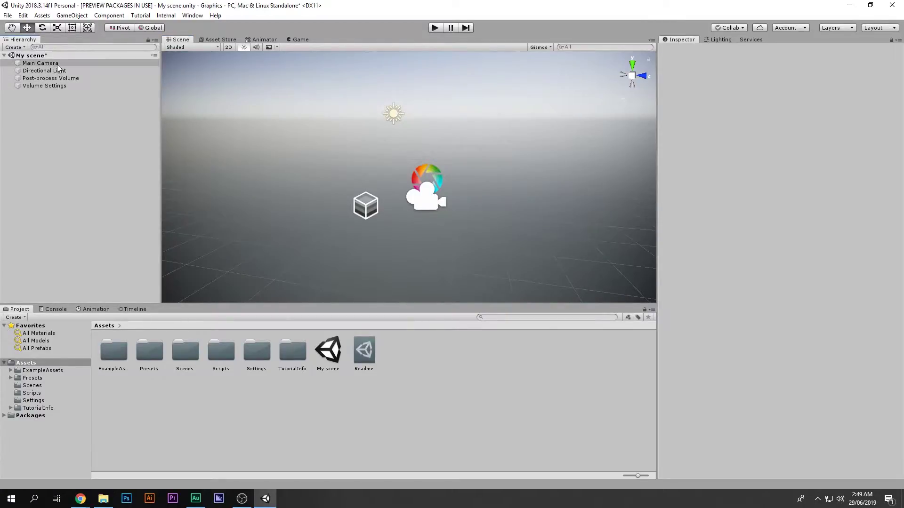
pyautogui.click(41, 62)
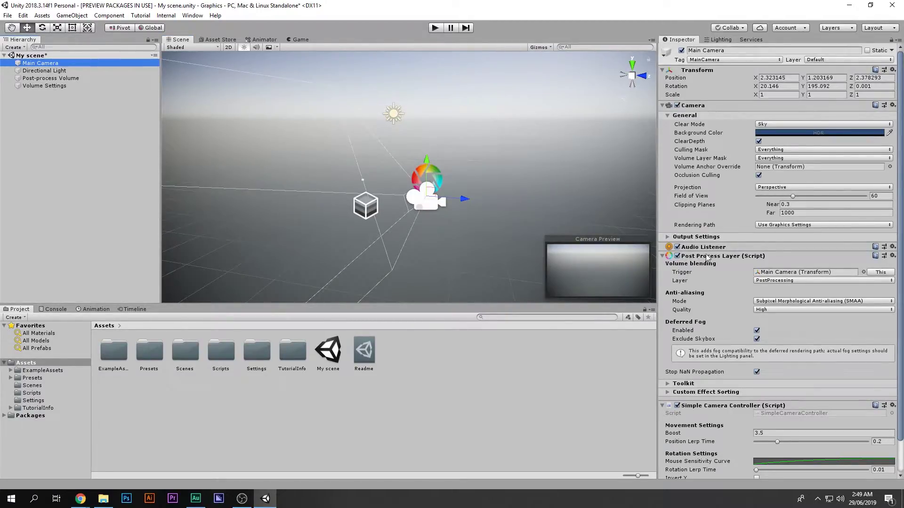
pyautogui.click(677, 256)
pyautogui.click(677, 256)
pyautogui.click(677, 256)
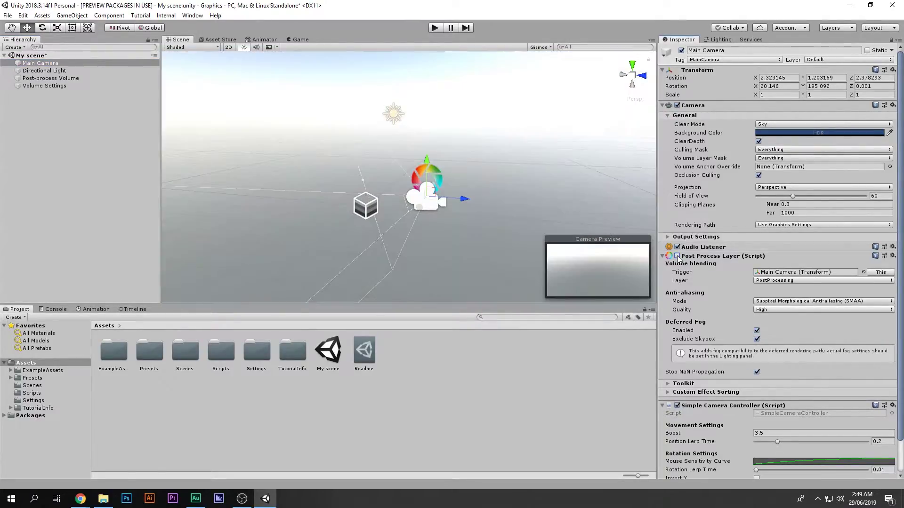
pyautogui.click(677, 256)
pyautogui.click(676, 256)
pyautogui.click(676, 256)
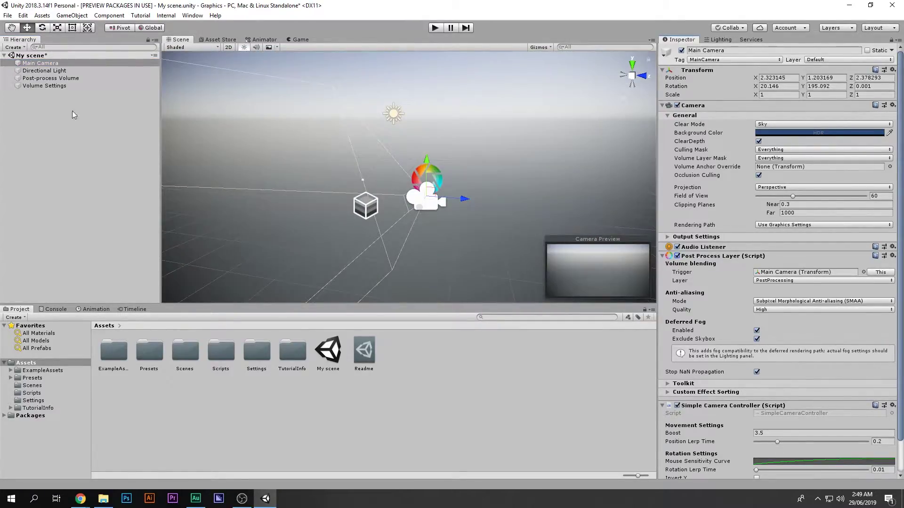
# Step: Turn the Volume component of the Volume Settings object off and on to compare its effect, leaving it enabled
pyautogui.click(59, 85)
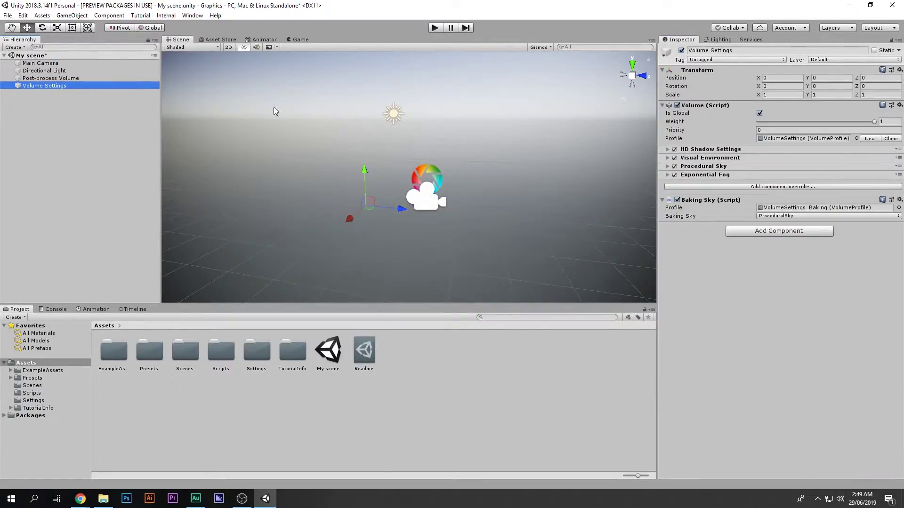
pyautogui.click(678, 106)
pyautogui.click(678, 106)
pyautogui.click(678, 106)
pyautogui.click(678, 106)
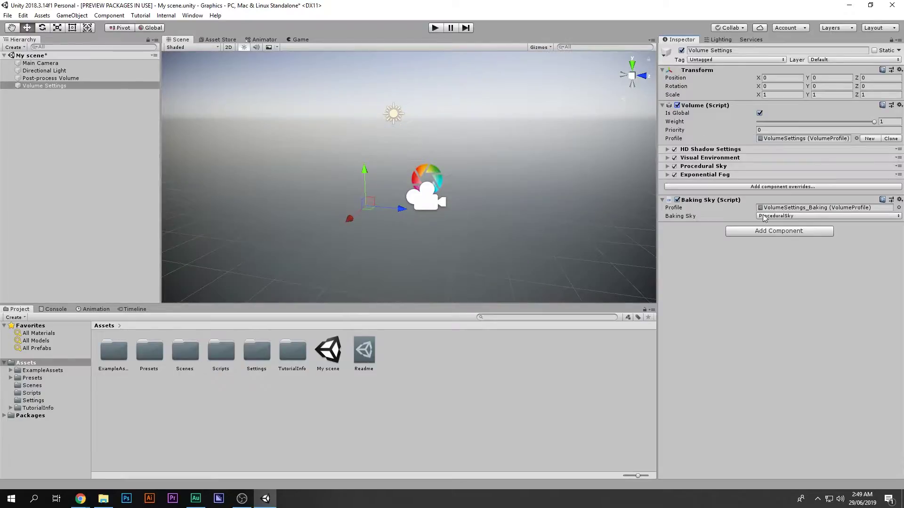
# Step: Toggle the Baking Sky and Volume components of Volume Settings repeatedly to compare the sky, leaving both enabled
pyautogui.click(677, 200)
pyautogui.click(677, 106)
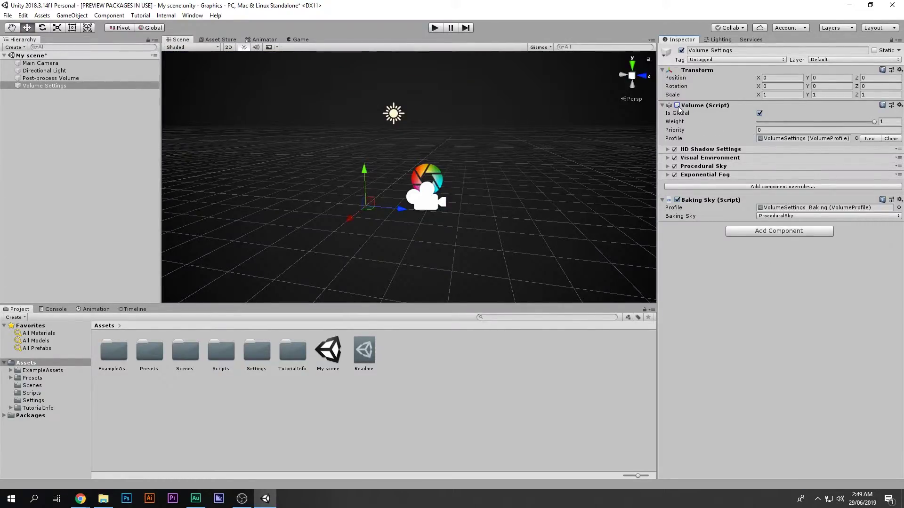
pyautogui.click(677, 106)
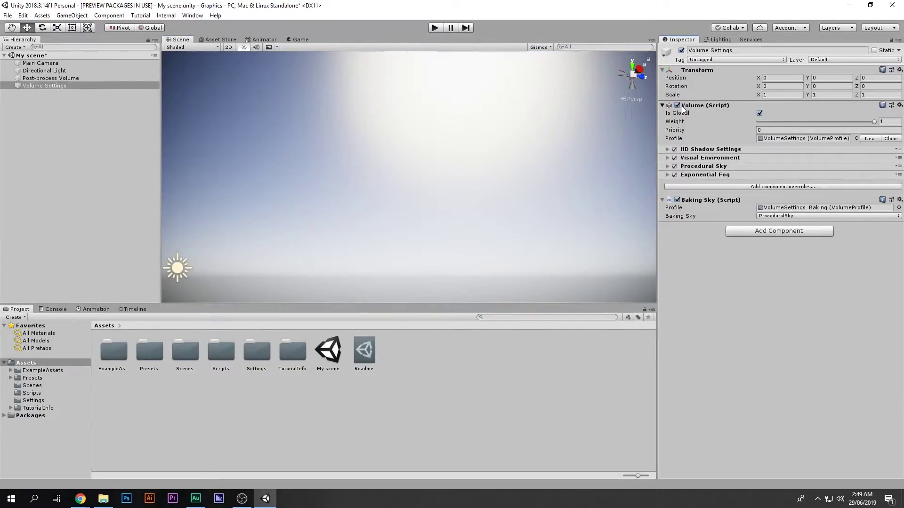
pyautogui.click(681, 106)
pyautogui.click(678, 105)
pyautogui.click(678, 105)
pyautogui.click(678, 106)
pyautogui.click(677, 105)
pyautogui.click(684, 107)
# Step: Inspect the Directional Light in the scene and the Features settings of its Light component
pyautogui.click(28, 71)
pyautogui.moveTo(346, 87); pyautogui.dragTo(243, 210, button='right')
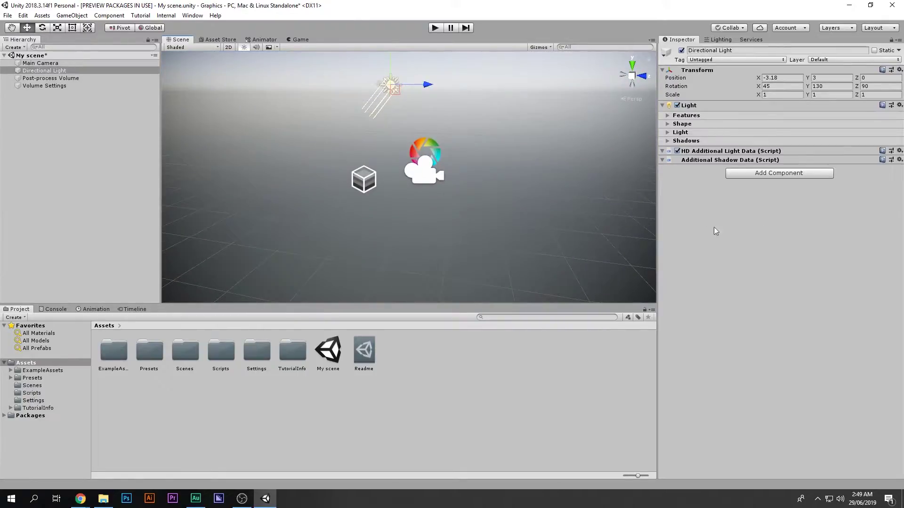
pyautogui.moveTo(331, 98); pyautogui.dragTo(333, 98, button='right')
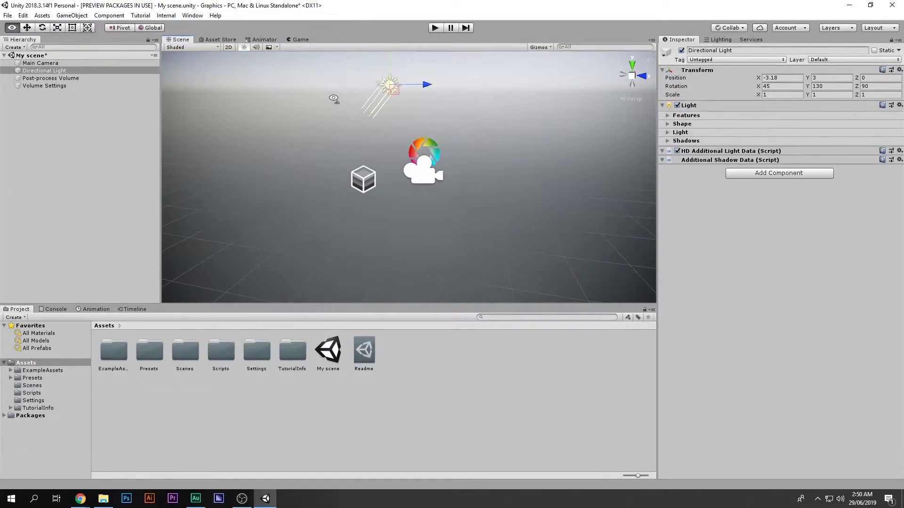
pyautogui.keyDown('alt'); pyautogui.moveTo(333, 99); pyautogui.dragTo(329, 90); pyautogui.keyUp('alt')
pyautogui.click(668, 115)
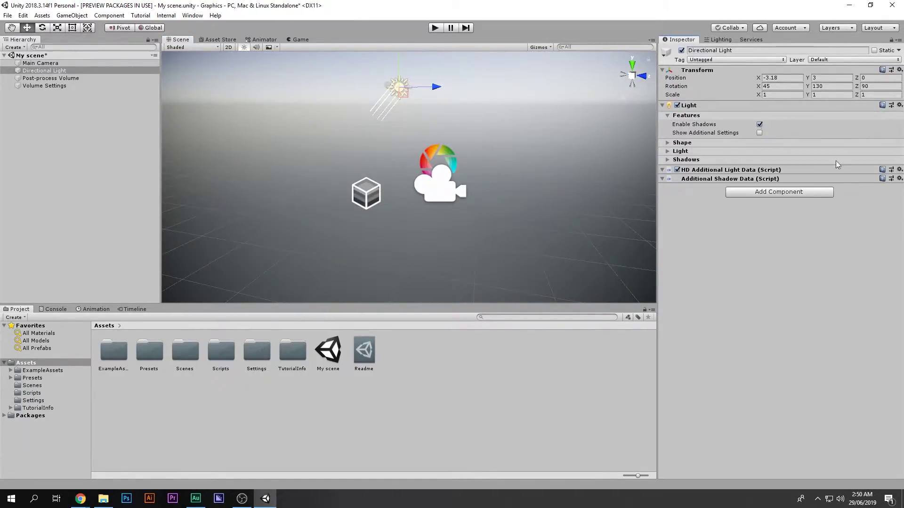
pyautogui.click(668, 115)
# Step: Add a 3D cube to My scene and reset its Transform
pyautogui.click(33, 143)
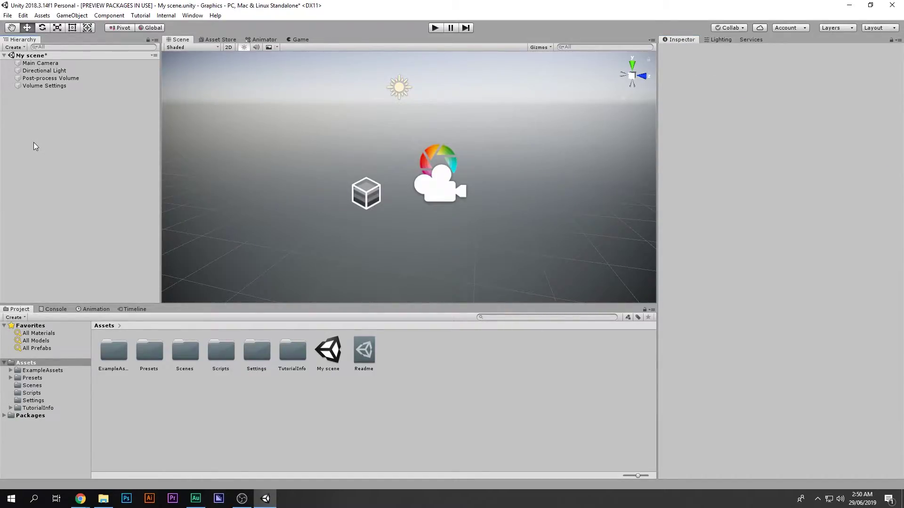
pyautogui.rightClick(33, 143)
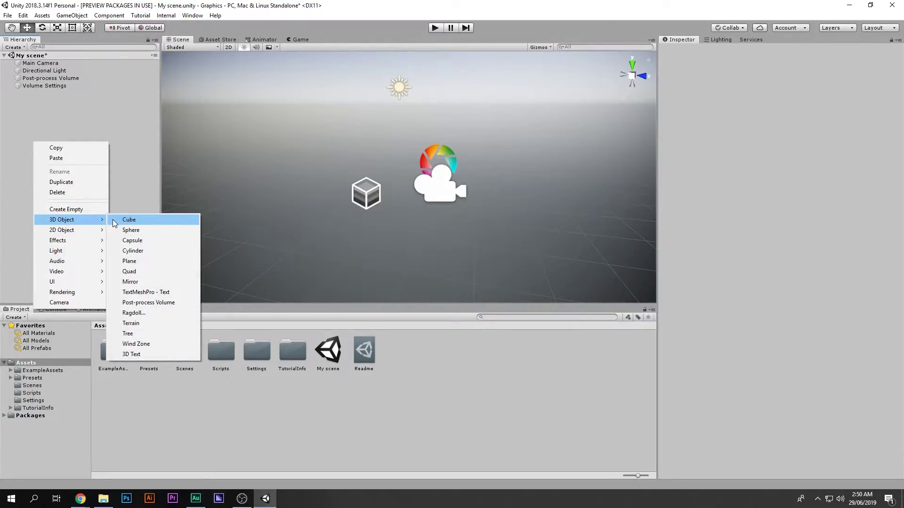
pyautogui.click(113, 220)
pyautogui.click(900, 70)
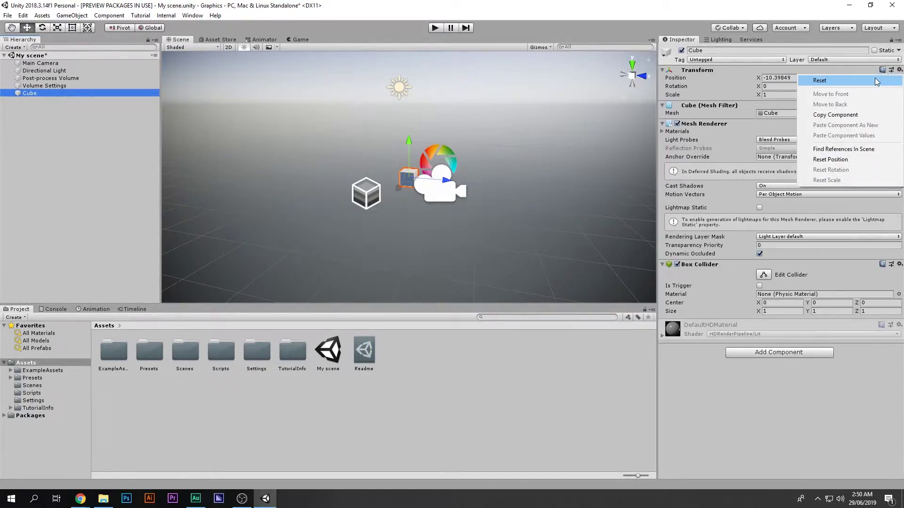
pyautogui.click(819, 77)
# Step: Scale the cube into a flat floor slab of about X 10.7, Y 0.1, Z 9.7
pyautogui.press('r')
pyautogui.moveTo(401, 197); pyautogui.dragTo(251, 302)
pyautogui.moveTo(363, 157); pyautogui.dragTo(367, 191)
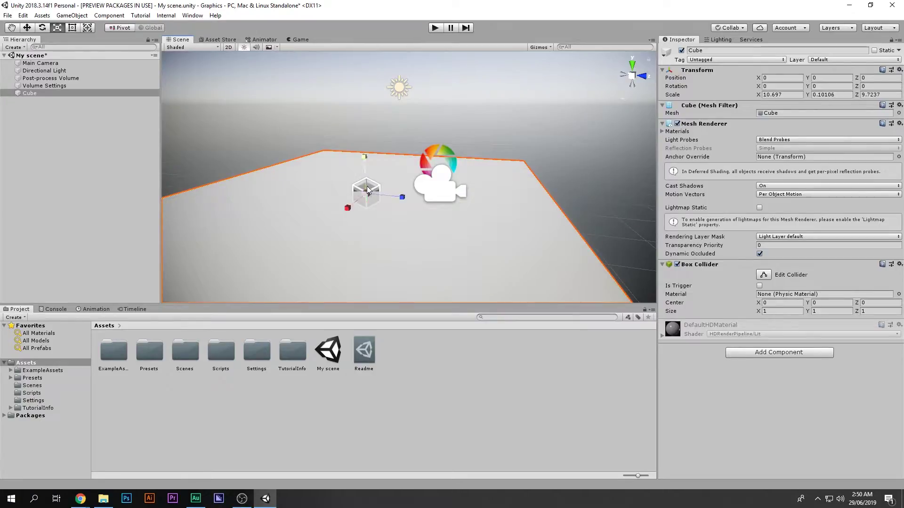
pyautogui.press('f')
pyautogui.moveTo(382, 163); pyautogui.dragTo(386, 159, button='right')
pyautogui.scroll(15, 386, 159)
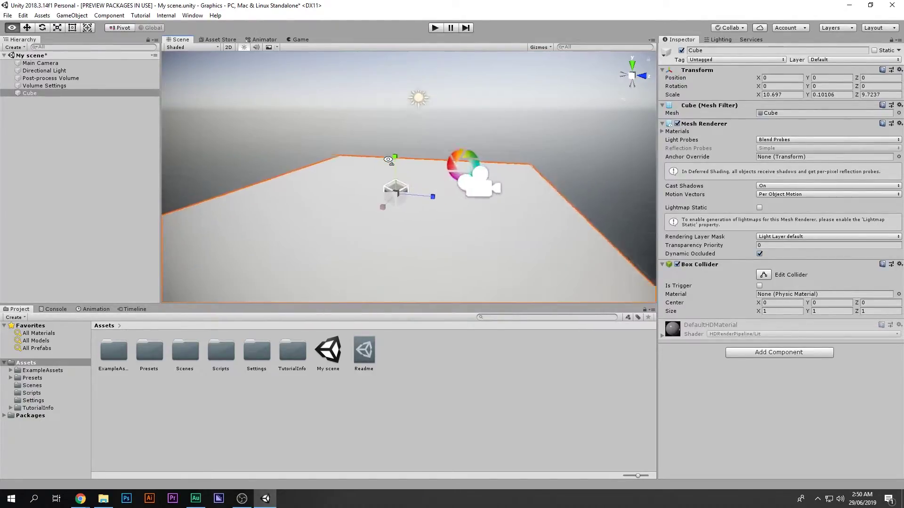
# Step: Add a second 3D cube to the scene and reset its Transform
pyautogui.click(108, 160)
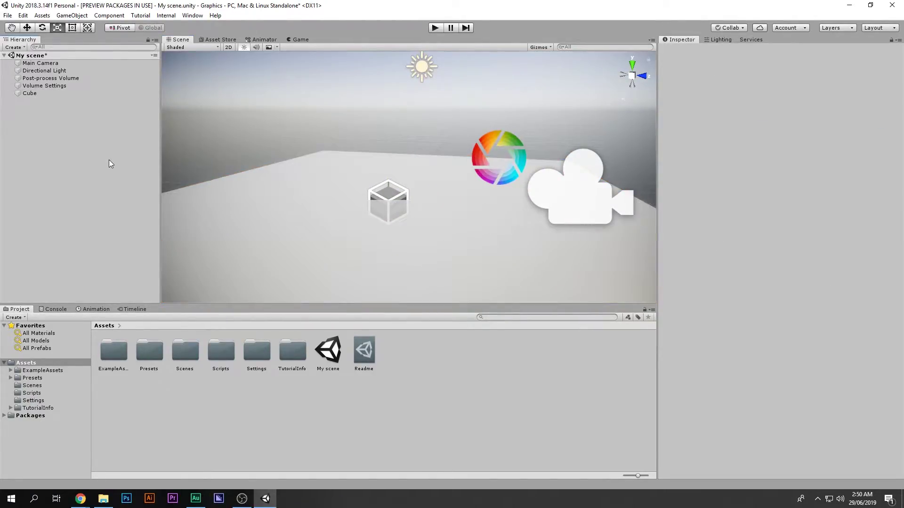
pyautogui.rightClick(109, 160)
pyautogui.click(204, 240)
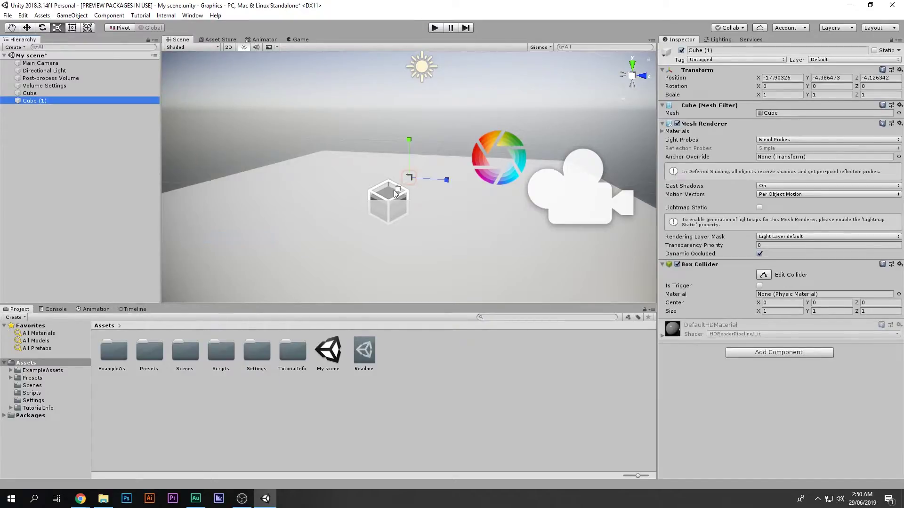
pyautogui.click(900, 70)
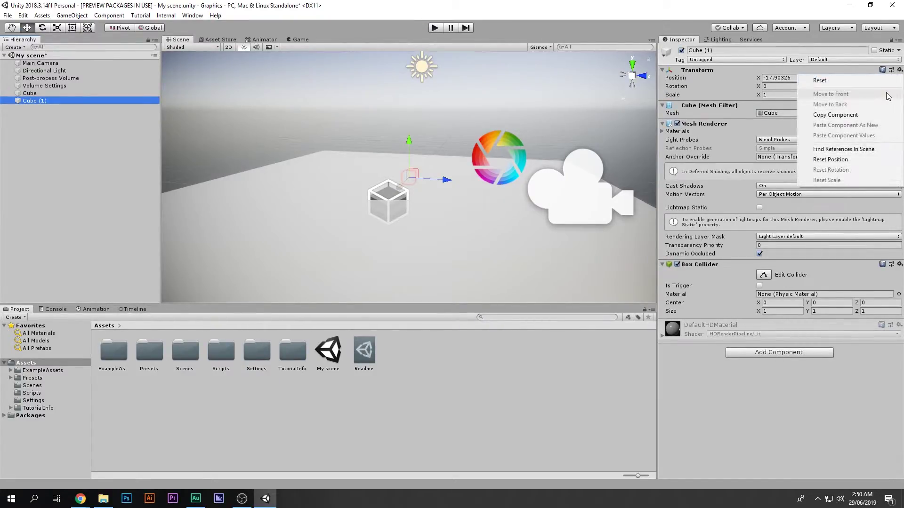
pyautogui.click(883, 83)
# Step: Raise the second cube and scale it into a thin upright wall of about X 4.06, Y 2.78, Z 0.13
pyautogui.moveTo(385, 176); pyautogui.dragTo(385, 142)
pyautogui.press('r')
pyautogui.moveTo(418, 174); pyautogui.dragTo(323, 241)
pyautogui.moveTo(387, 130); pyautogui.dragTo(385, 72)
pyautogui.moveTo(373, 177)
pyautogui.mouseDown()
pyautogui.moveTo(390, 178)
pyautogui.moveTo(360, 186)
pyautogui.mouseUp()
# Step: Move the wall so it stands on the floor slab at about X 0.84, Y 1.415, Z 0
pyautogui.moveTo(363, 186); pyautogui.dragTo(337, 137, button='right')
pyautogui.press('w')
pyautogui.moveTo(280, 117); pyautogui.dragTo(258, 83)
pyautogui.scroll(-6, 287, 106)
pyautogui.moveTo(287, 105); pyautogui.dragTo(419, 134, button='middle')
pyautogui.moveTo(439, 174); pyautogui.dragTo(427, 181)
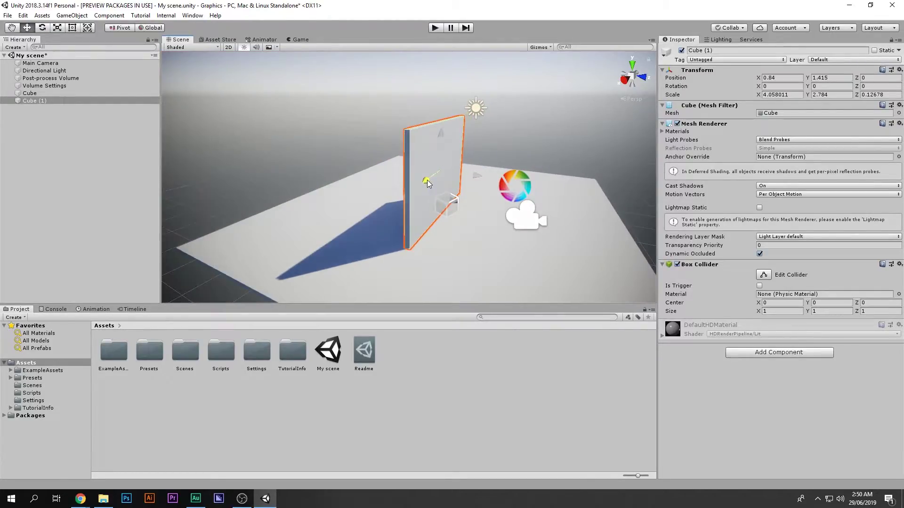
# Step: Switch to File Explorer and open the MetalPanelRectangular001 texture folder inside Downloads
pyautogui.click(103, 499)
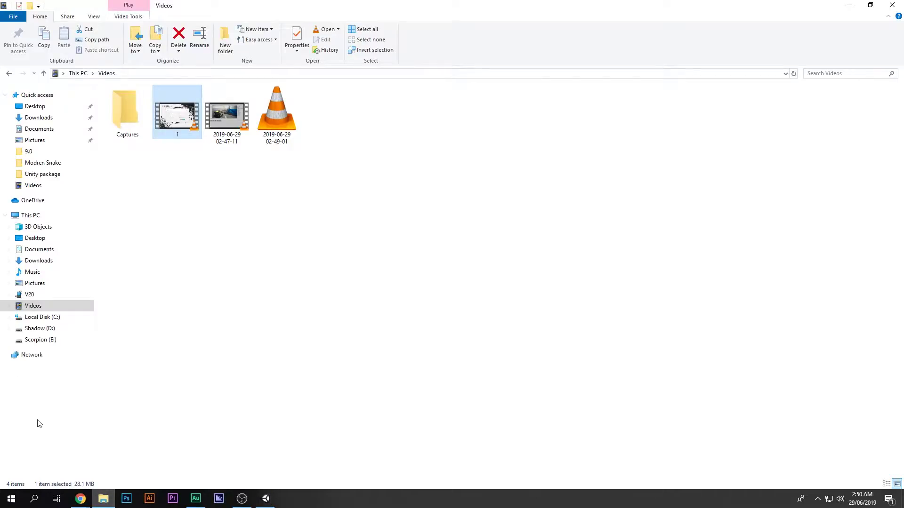
pyautogui.click(47, 260)
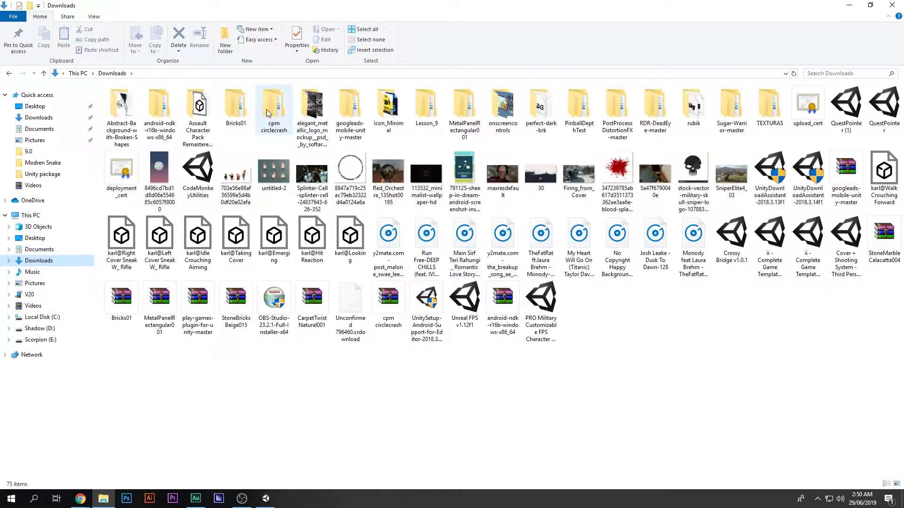
pyautogui.doubleClick(234, 111)
pyautogui.hotkey('alt', 'Left')
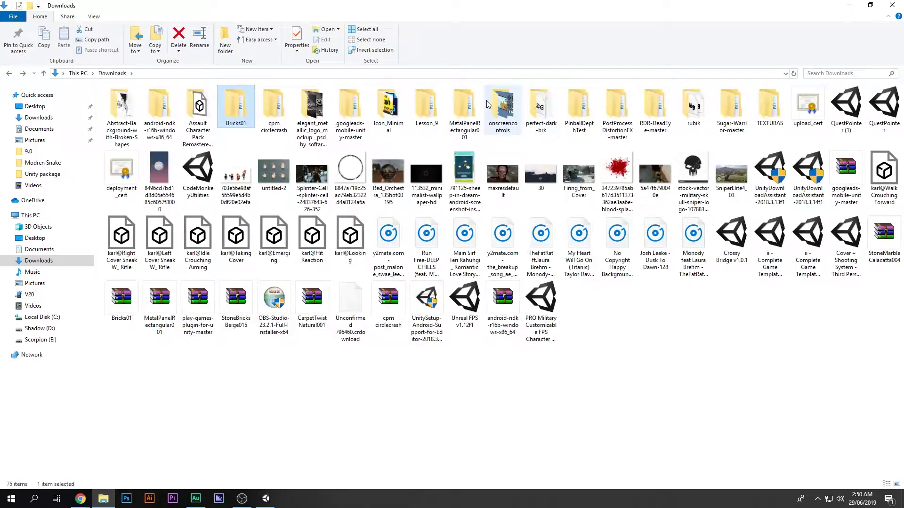
pyautogui.doubleClick(464, 107)
pyautogui.doubleClick(182, 106)
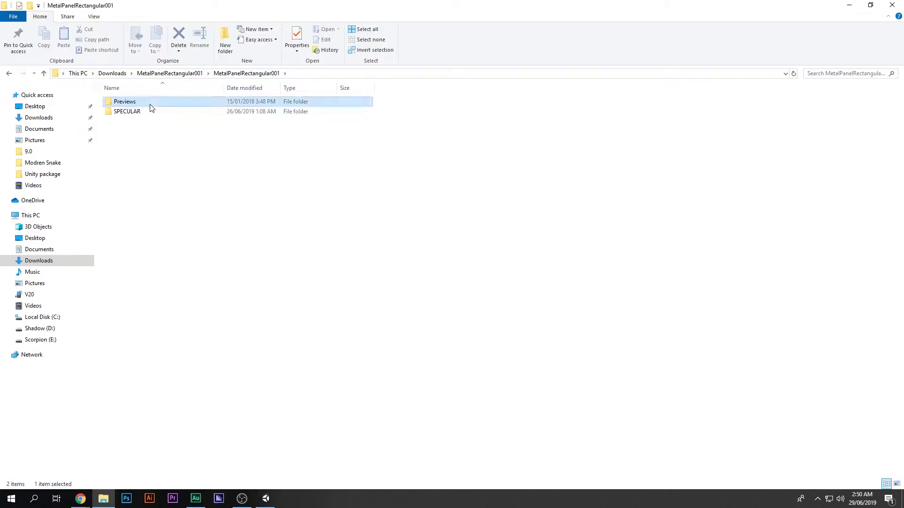
# Step: Examine the Cube, Flat and Sphere images in the metal panel texture's Previews folder
pyautogui.doubleClick(151, 104)
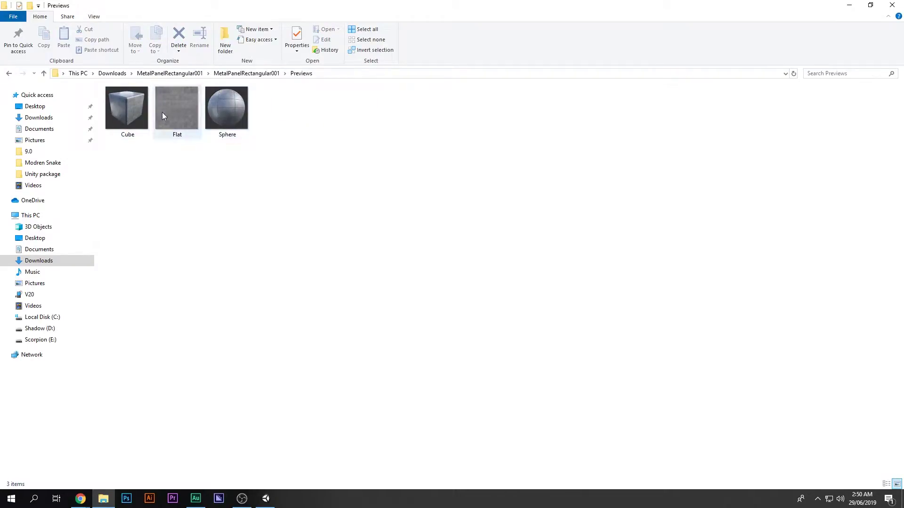
pyautogui.click(235, 118)
pyautogui.click(188, 111)
pyautogui.click(139, 108)
pyautogui.click(214, 108)
pyautogui.click(138, 104)
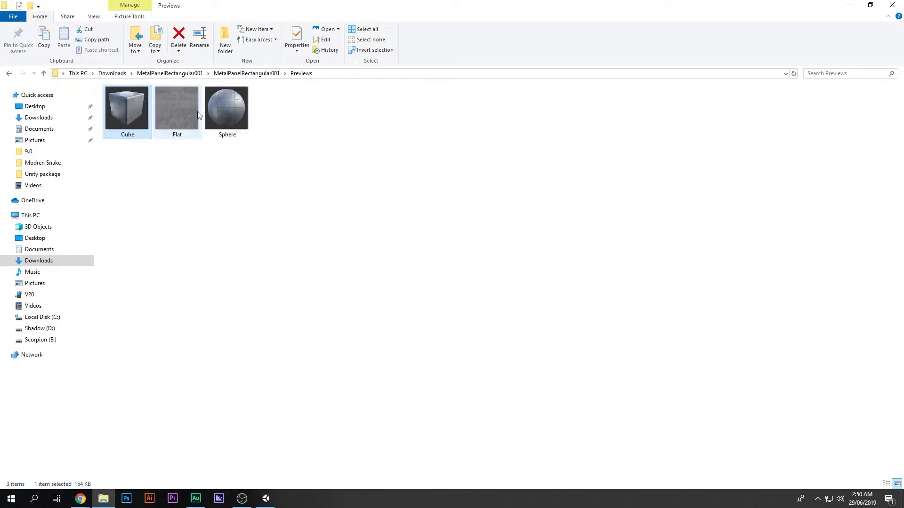
pyautogui.moveTo(313, 148); pyautogui.dragTo(140, 103)
pyautogui.click(196, 200)
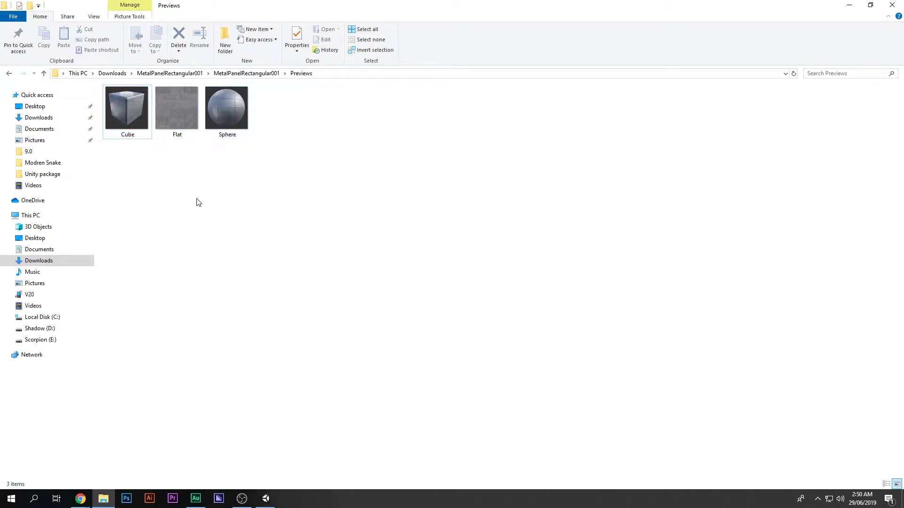
# Step: Import the inner MetalPanelRectangular001 folder into the Unity project's Assets folder
pyautogui.hotkey('alt', 'Left')
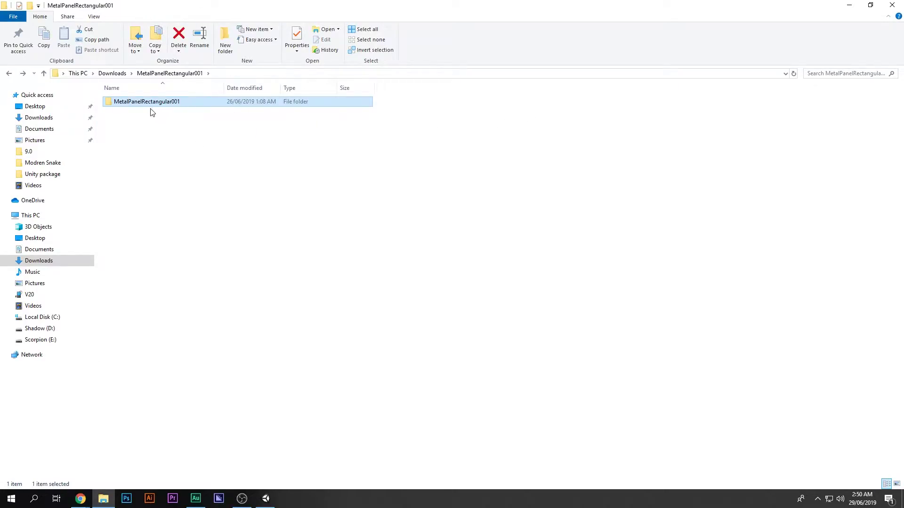
pyautogui.moveTo(133, 104); pyautogui.dragTo(261, 449)
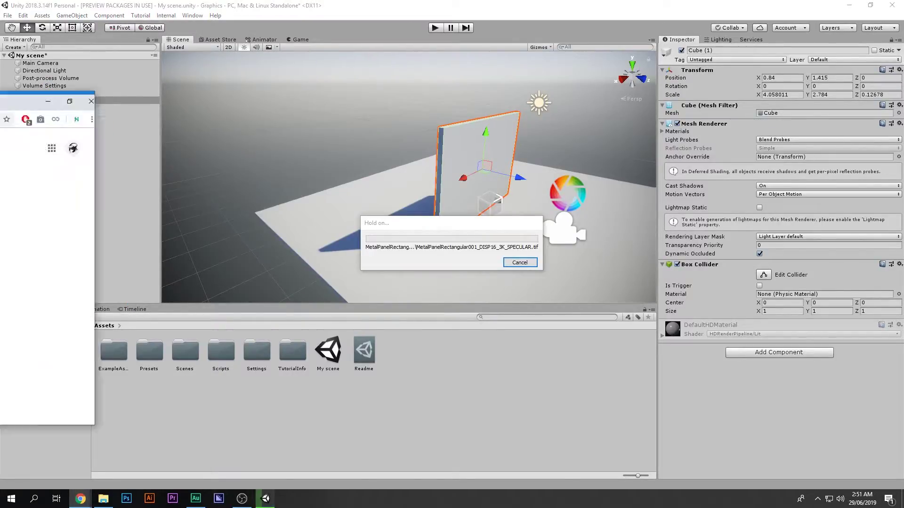
# Step: Switch to Chrome and open the texture library on the Poliigon website
pyautogui.click(81, 498)
pyautogui.moveTo(125, 53); pyautogui.dragTo(20, 65)
pyautogui.click(575, 337)
pyautogui.click(188, 121)
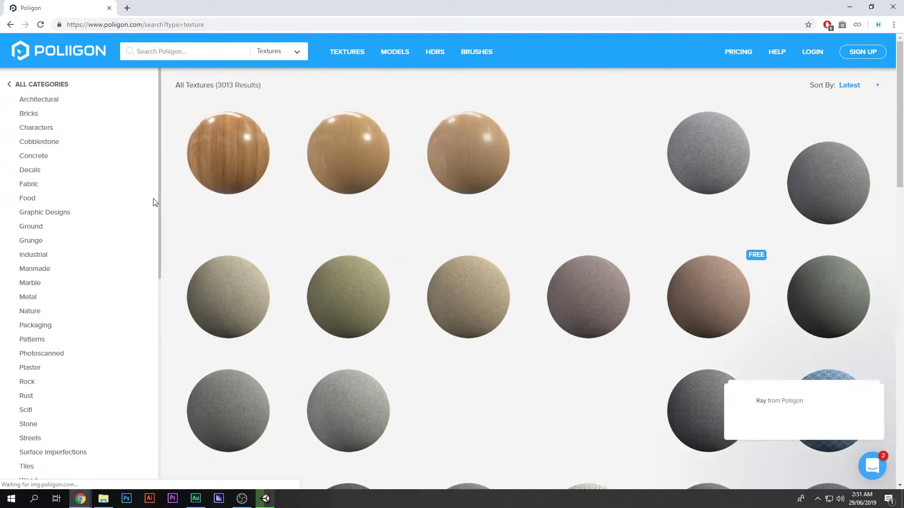
# Step: Browse the latest Poliigon textures and view the details of Wood Fine 013, closing them again
pyautogui.scroll(-3, 196, 217)
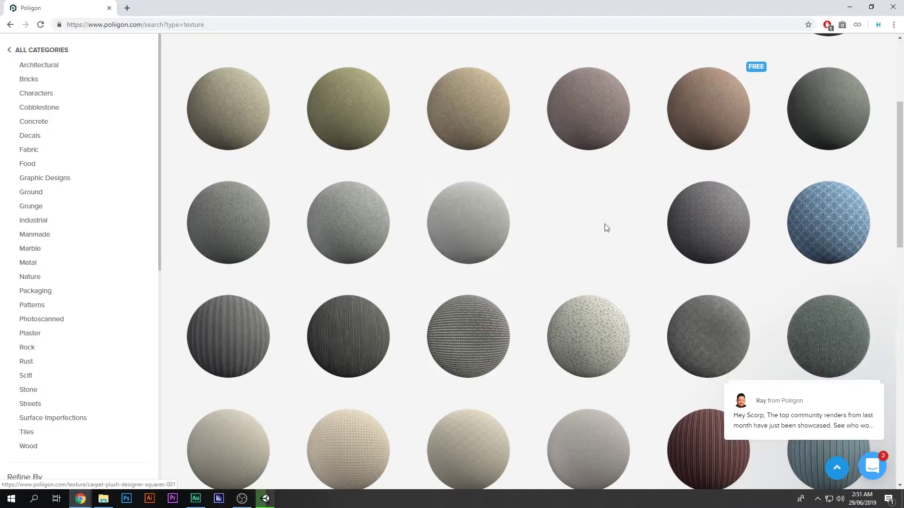
pyautogui.scroll(-7, 604, 228)
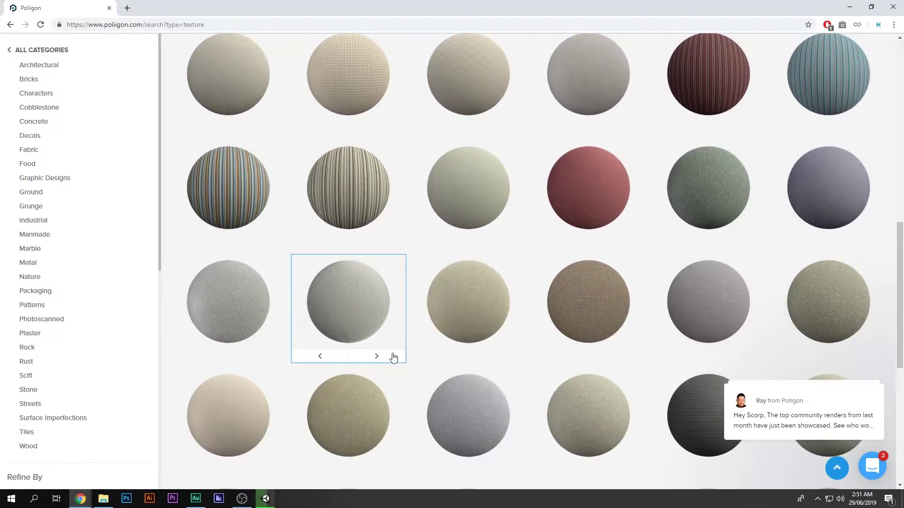
pyautogui.scroll(10, 394, 357)
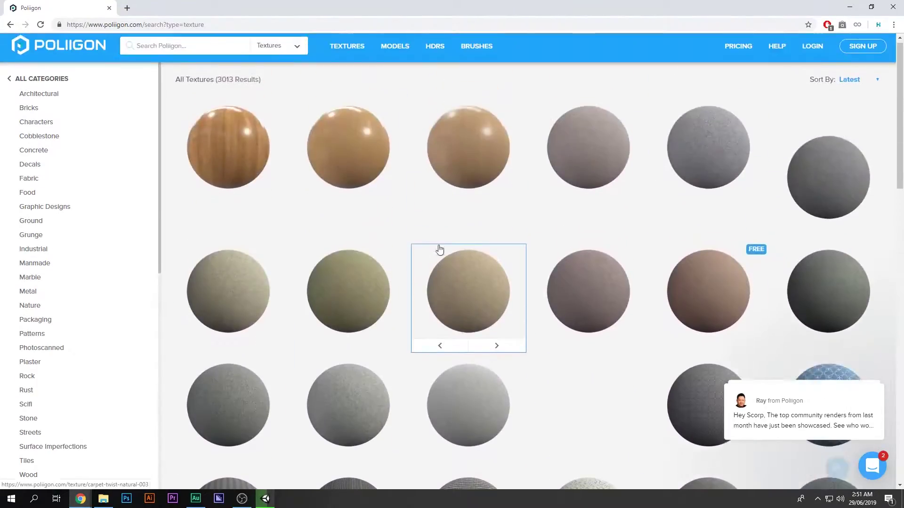
pyautogui.click(247, 147)
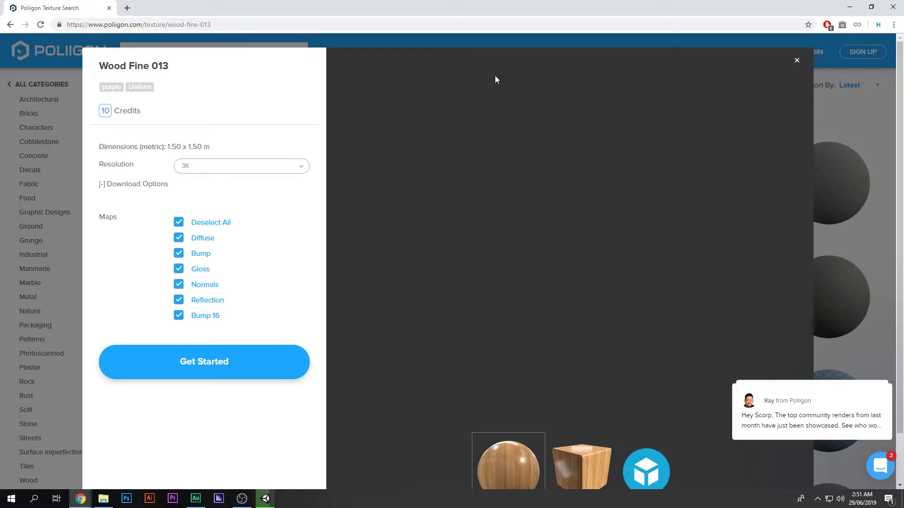
pyautogui.click(797, 61)
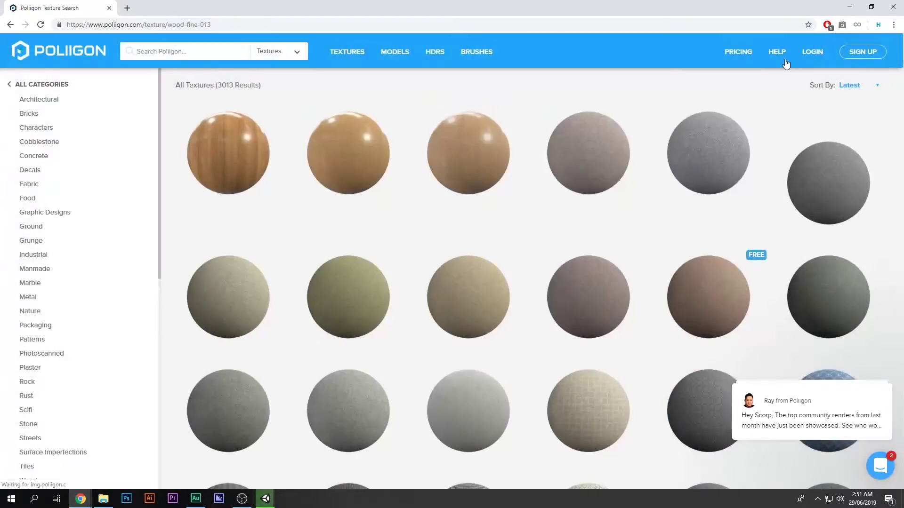
# Step: Filter the texture library to Free, locate Metal Panel Rectangular 001, and return to Unity's Assets folder
pyautogui.scroll(-6, 38, 354)
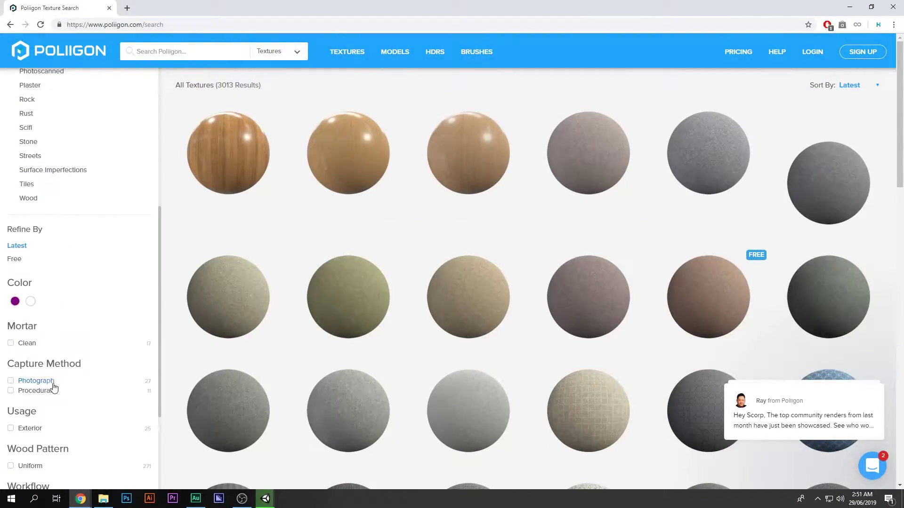
pyautogui.scroll(-2, 49, 412)
pyautogui.scroll(2, 46, 420)
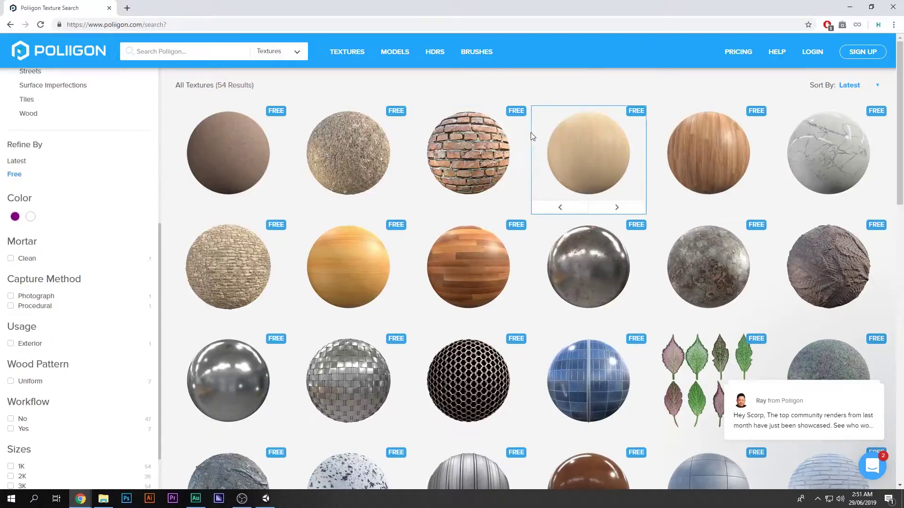
pyautogui.moveTo(325, 305)
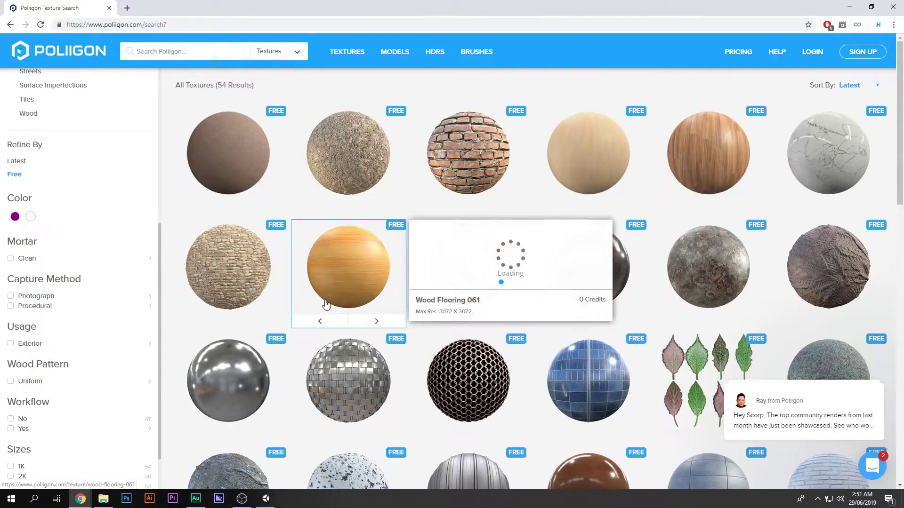
pyautogui.scroll(-4, 264, 263)
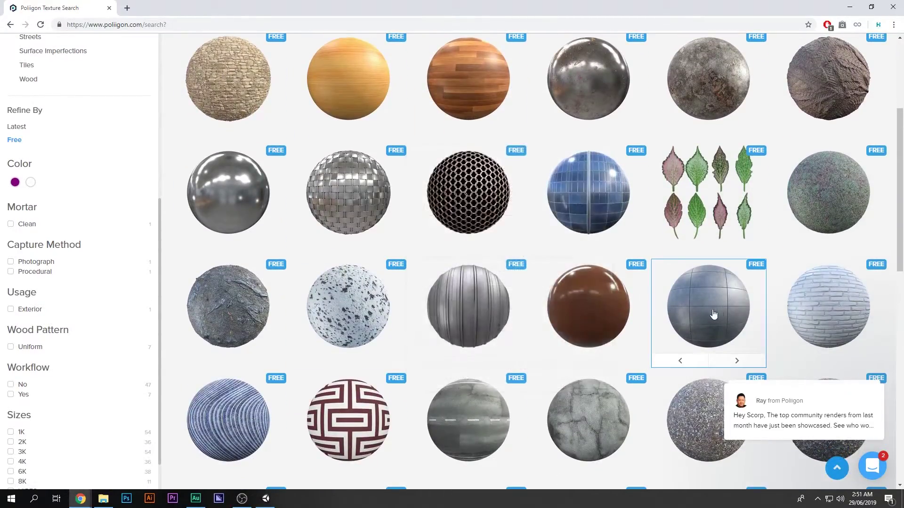
pyautogui.moveTo(717, 298)
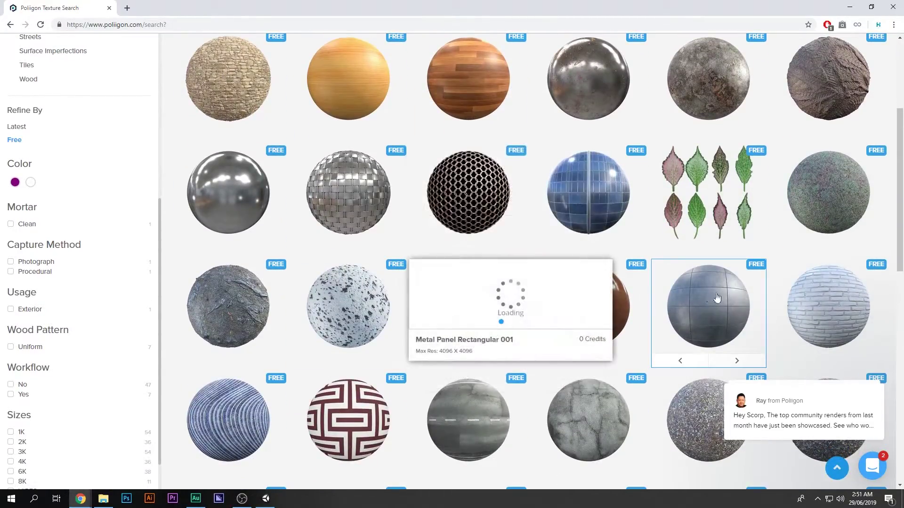
pyautogui.click(847, 7)
pyautogui.click(310, 403)
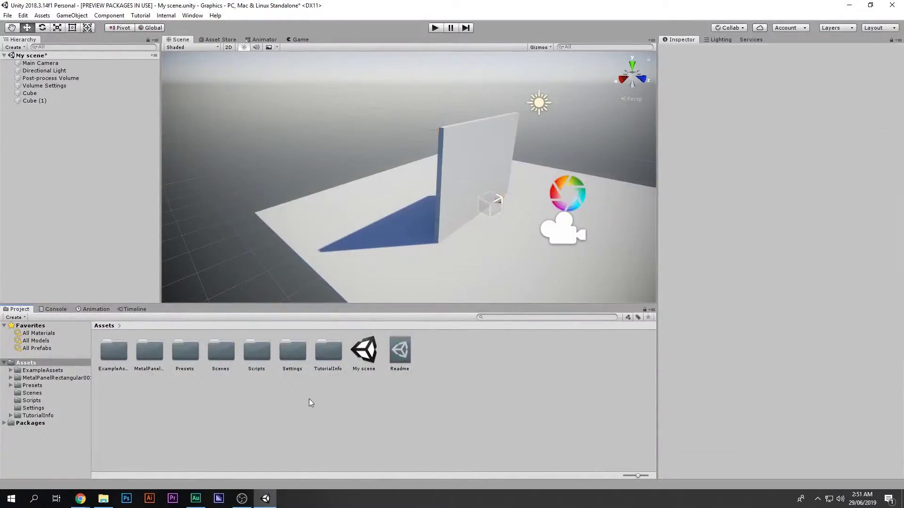
# Step: Create a new material in the SPECULAR/3K folder of MetalPanelRectangular001
pyautogui.doubleClick(143, 355)
pyautogui.doubleClick(159, 354)
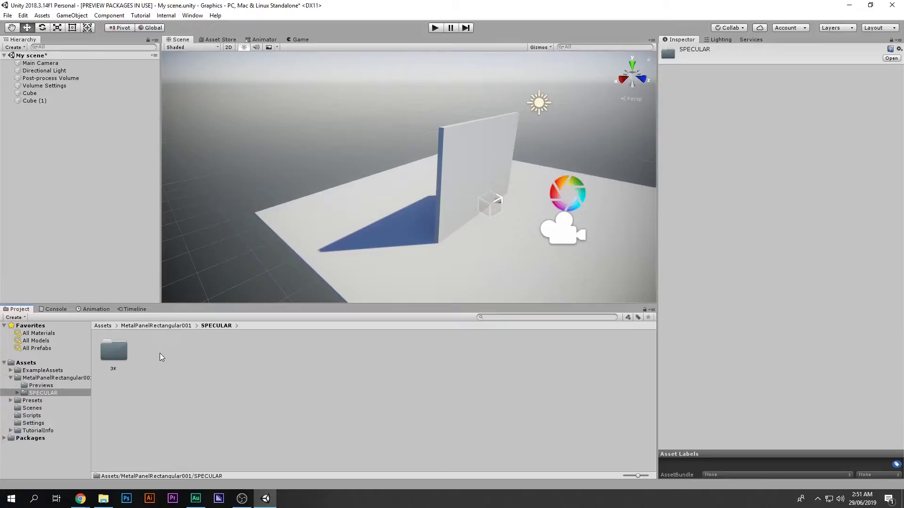
pyautogui.doubleClick(125, 350)
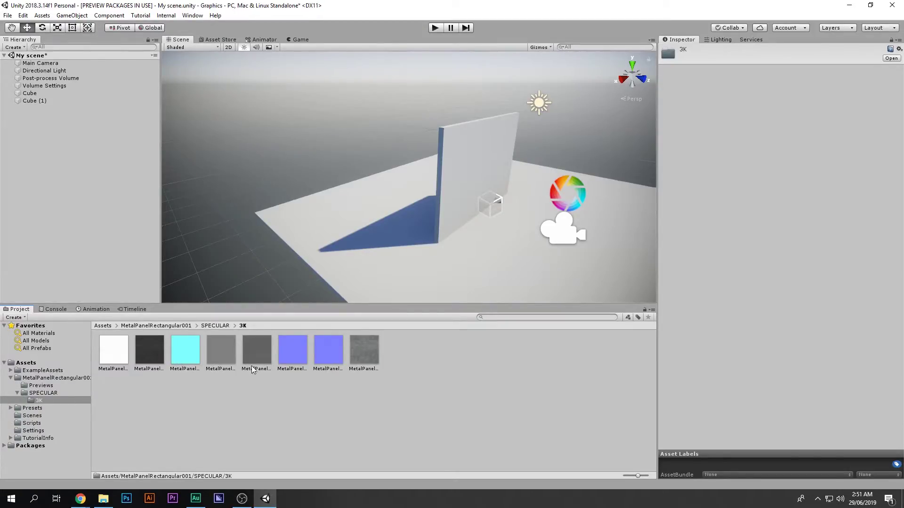
pyautogui.click(311, 401)
pyautogui.rightClick(232, 400)
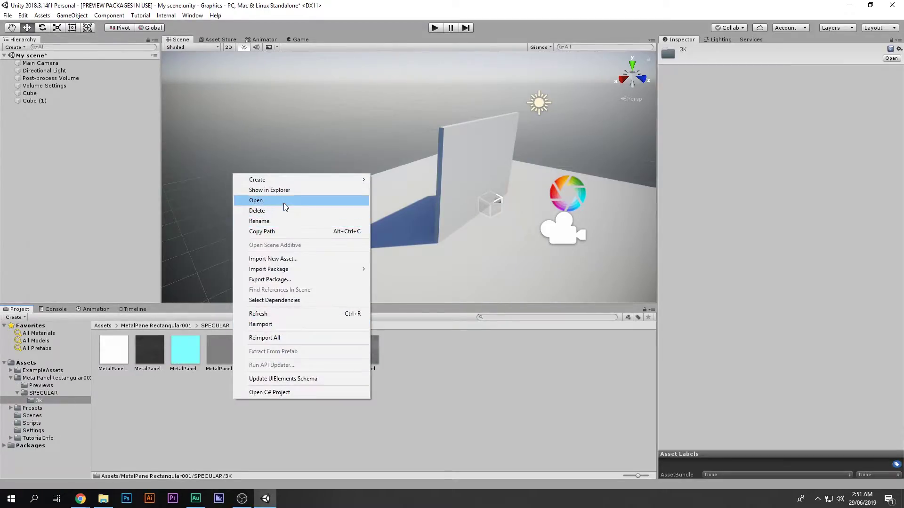
pyautogui.moveTo(286, 181)
pyautogui.click(408, 273)
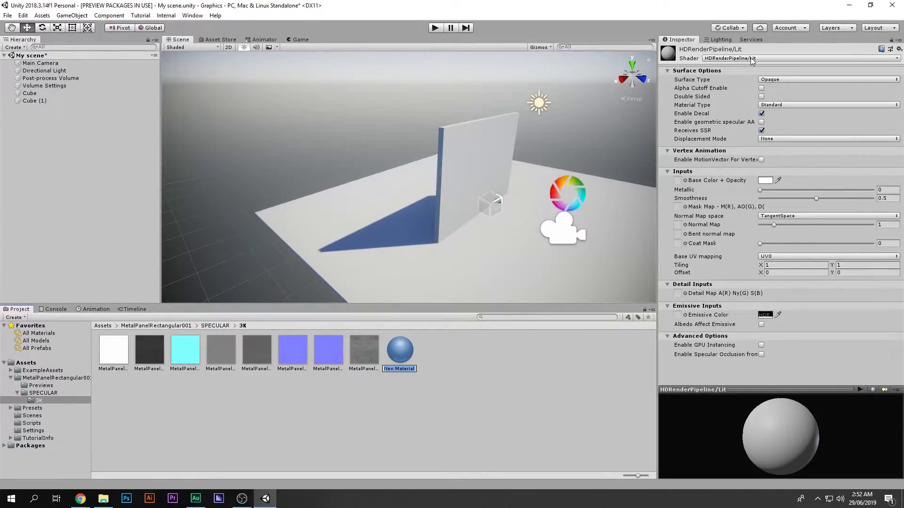
# Step: Apply the new material to the upright wall cube in the scene
pyautogui.moveTo(401, 351); pyautogui.dragTo(462, 160)
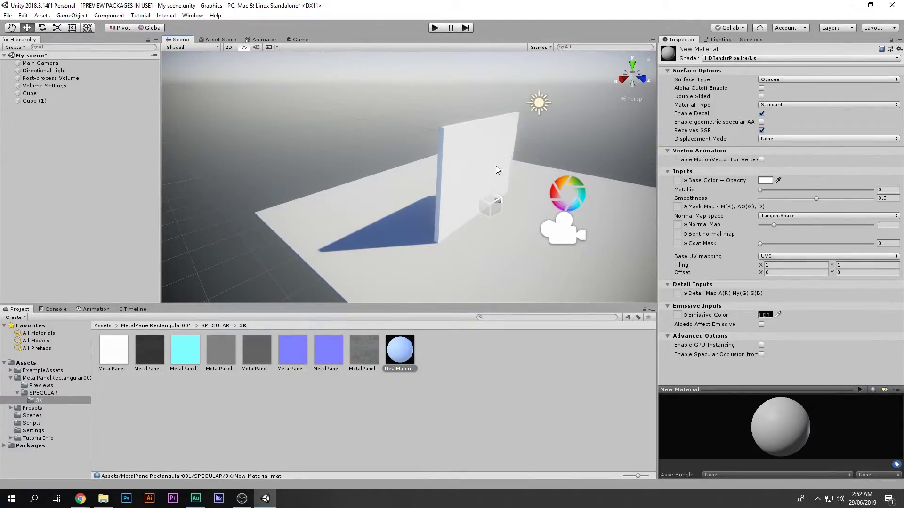
pyautogui.moveTo(473, 181); pyautogui.dragTo(448, 175, button='middle')
pyautogui.scroll(5, 446, 183)
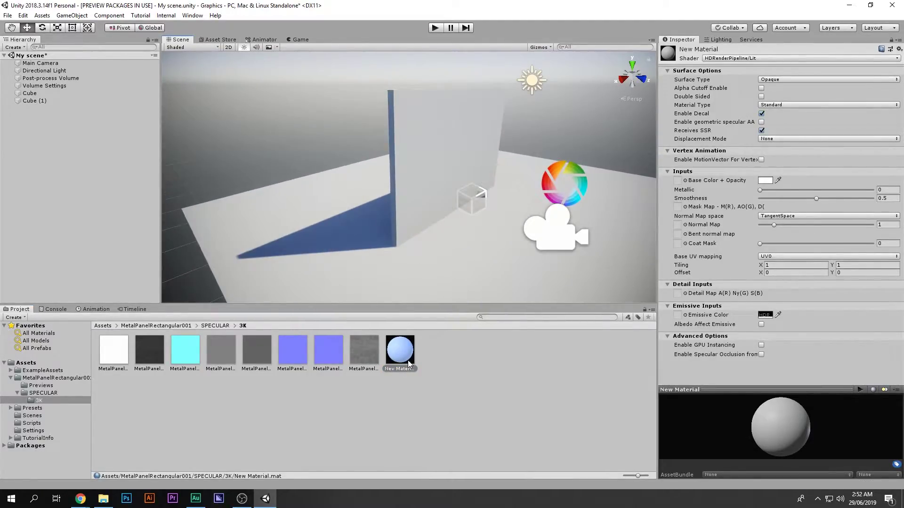
pyautogui.moveTo(407, 362); pyautogui.dragTo(419, 299)
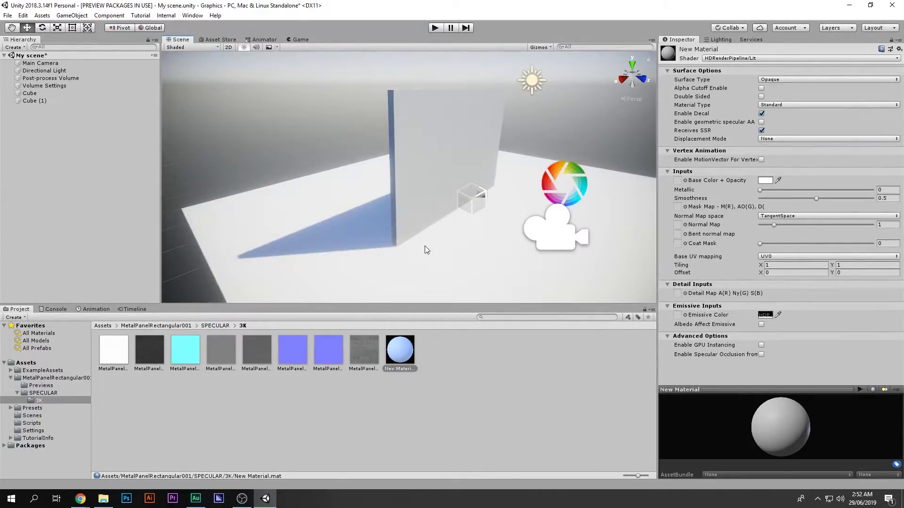
pyautogui.moveTo(400, 350); pyautogui.dragTo(403, 170)
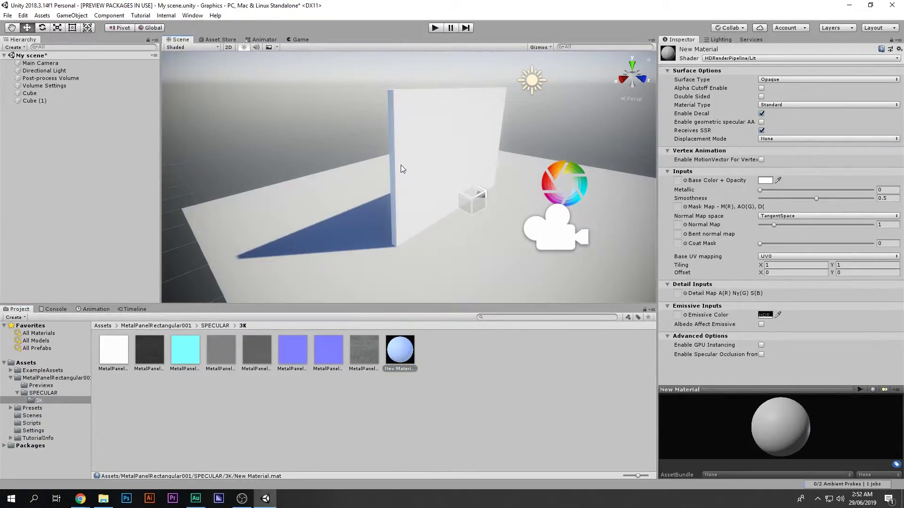
# Step: Inspect the REFL and COL textures in the 3K folder and reselect the new material
pyautogui.click(241, 393)
pyautogui.click(364, 351)
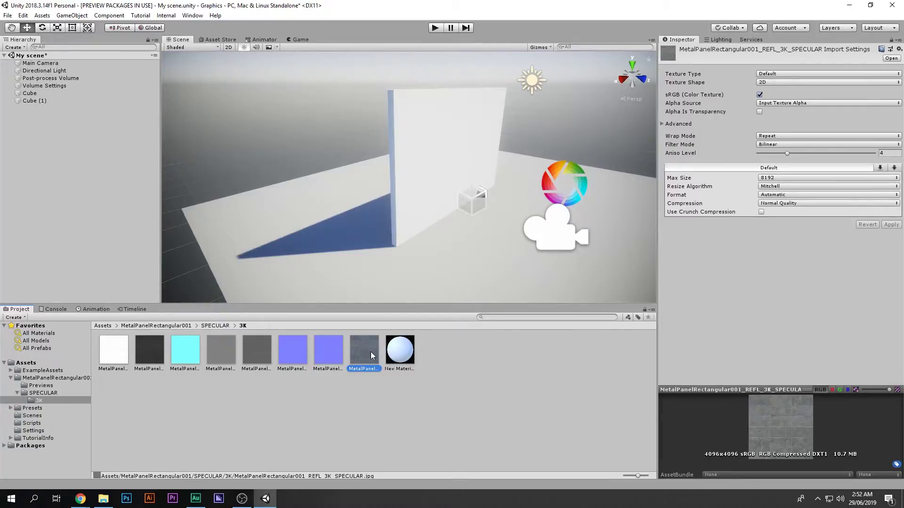
pyautogui.click(398, 358)
pyautogui.click(156, 354)
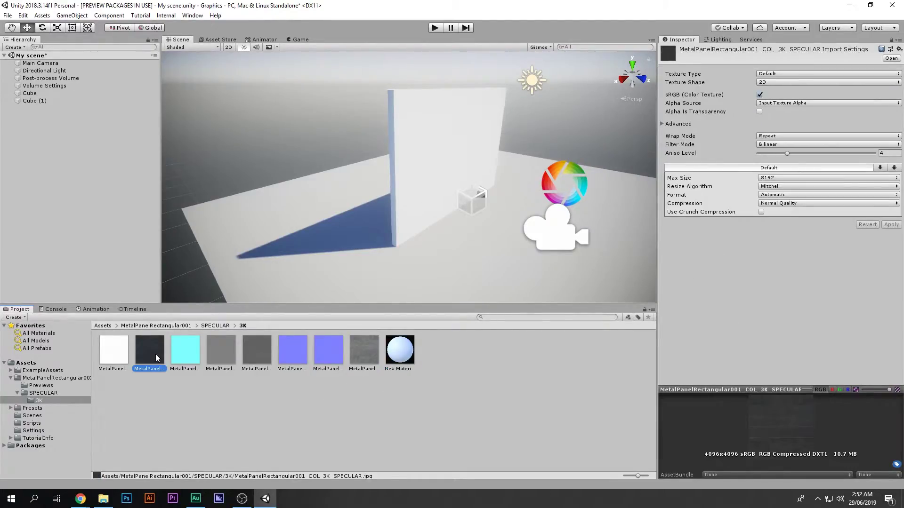
pyautogui.click(390, 355)
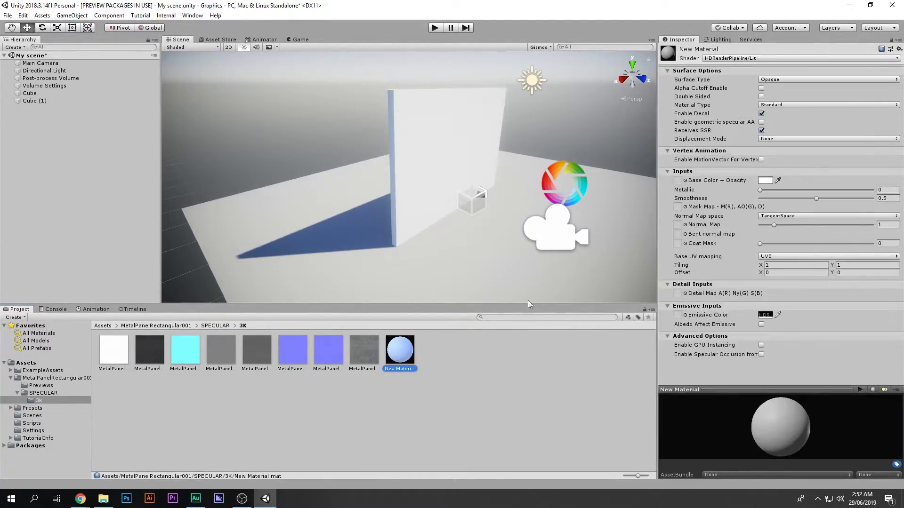
# Step: Assign the Flat texture from the Previews folder to the new material's Base Color
pyautogui.click(318, 407)
pyautogui.press('BackSpace')
pyautogui.press('BackSpace')
pyautogui.doubleClick(126, 354)
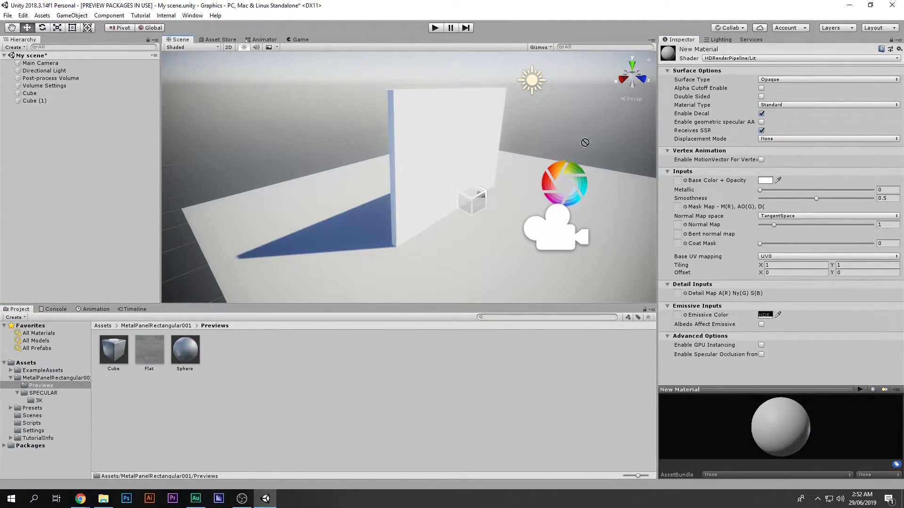
pyautogui.moveTo(681, 183); pyautogui.dragTo(679, 181)
pyautogui.moveTo(440, 193); pyautogui.dragTo(365, 170, button='right')
pyautogui.scroll(5, 365, 173)
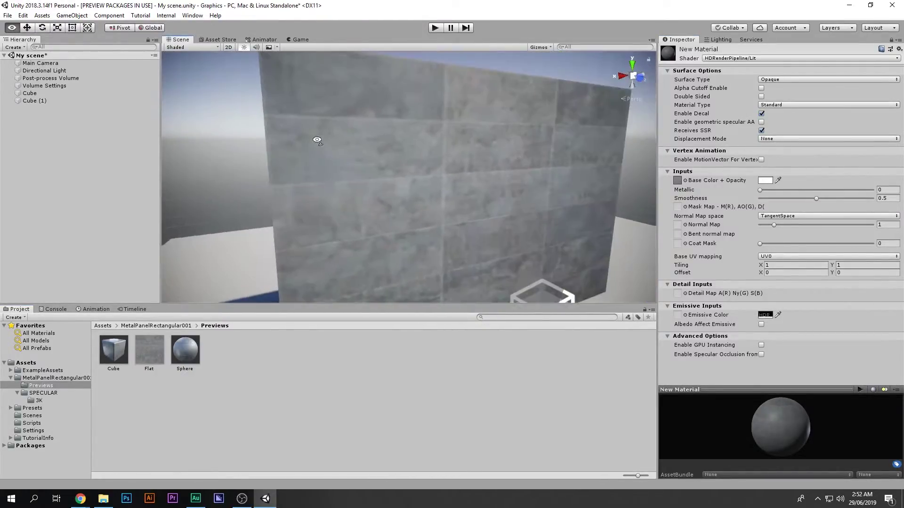
# Step: Assign MetalPanelRectangular001_COL_3K_SPECULAR from the 3K folder as the new material's Base Color, and unlock the Inspector
pyautogui.press('BackSpace')
pyautogui.doubleClick(149, 351)
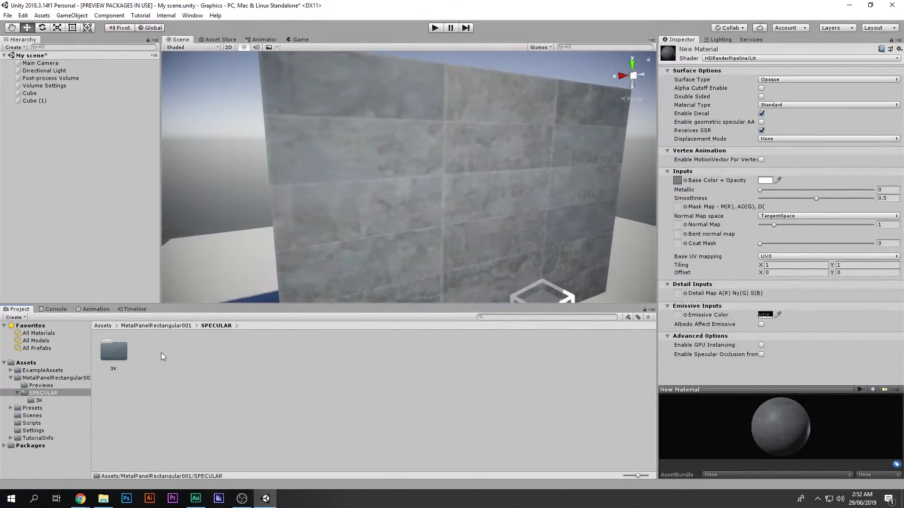
pyautogui.doubleClick(113, 350)
pyautogui.click(149, 348)
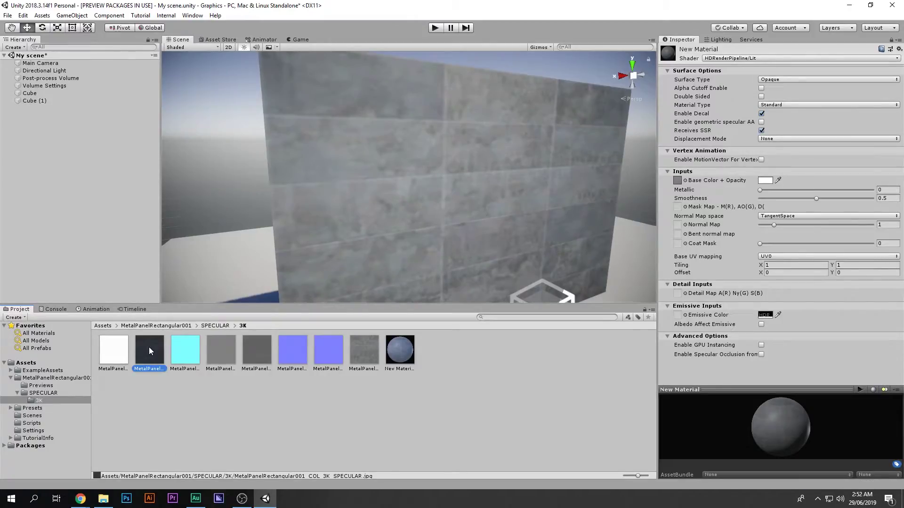
pyautogui.moveTo(149, 346); pyautogui.dragTo(703, 80)
pyautogui.moveTo(699, 151); pyautogui.dragTo(678, 181)
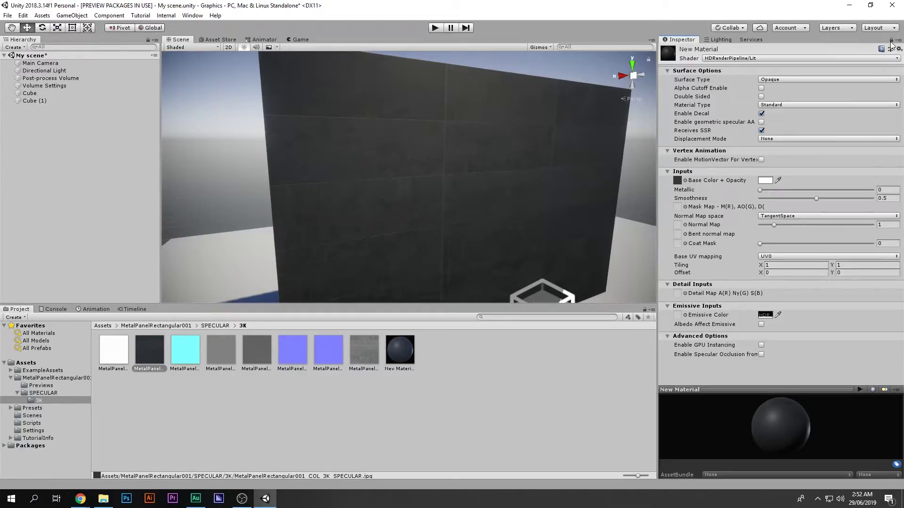
pyautogui.click(891, 40)
# Step: Assign the normal texture beside the NRM16 one to the new material's Normal Map and fix it as a normal map
pyautogui.moveTo(504, 160); pyautogui.dragTo(446, 156, button='right')
pyautogui.scroll(3, 448, 153)
pyautogui.moveTo(448, 154); pyautogui.dragTo(425, 160, button='middle')
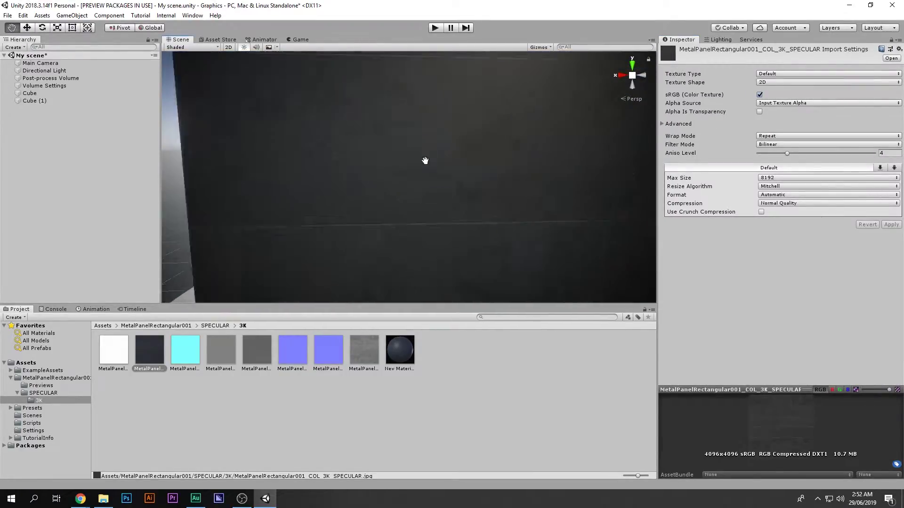
pyautogui.scroll(-10, 409, 179)
pyautogui.keyDown('alt'); pyautogui.moveTo(402, 198); pyautogui.dragTo(518, 224); pyautogui.keyUp('alt')
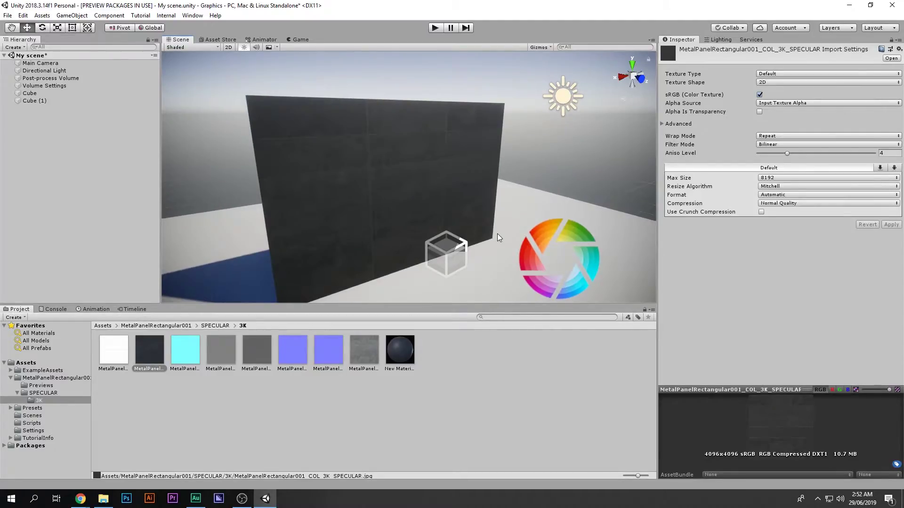
pyautogui.moveTo(453, 227); pyautogui.dragTo(460, 225, button='middle')
pyautogui.click(408, 346)
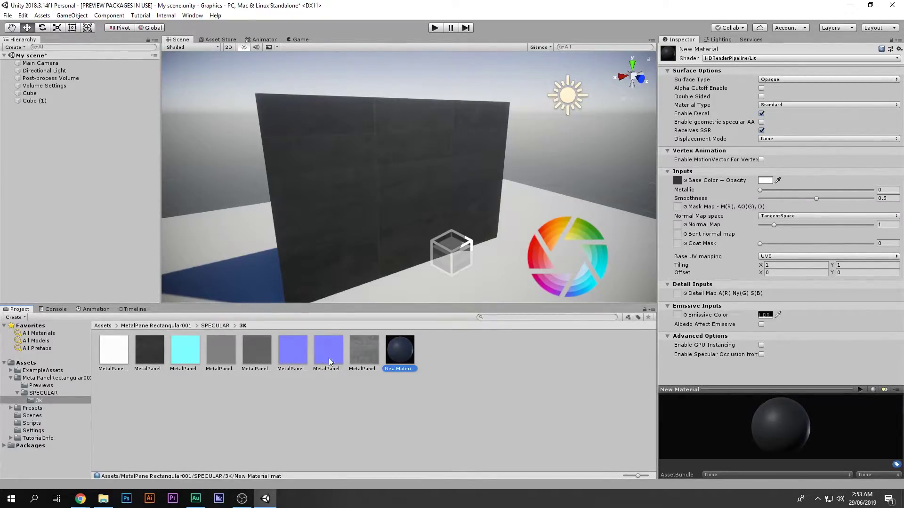
pyautogui.click(299, 352)
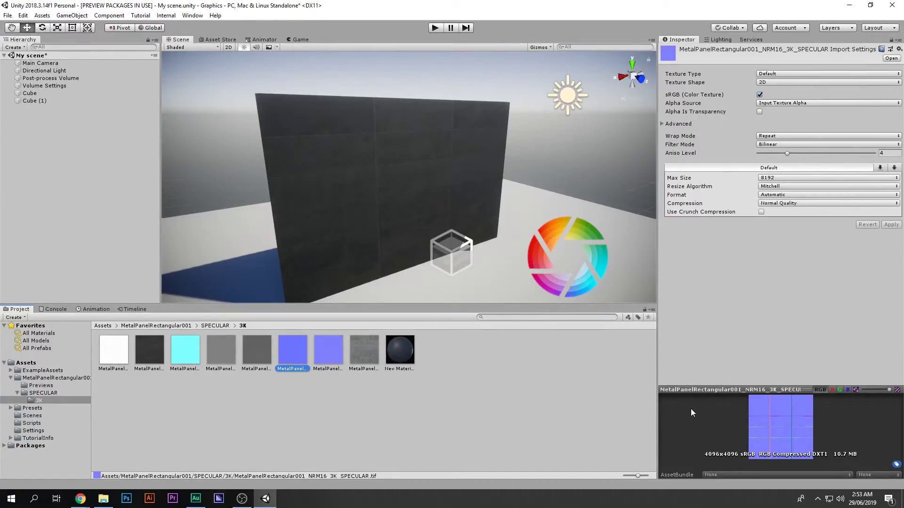
pyautogui.click(400, 348)
pyautogui.moveTo(331, 358); pyautogui.dragTo(683, 225)
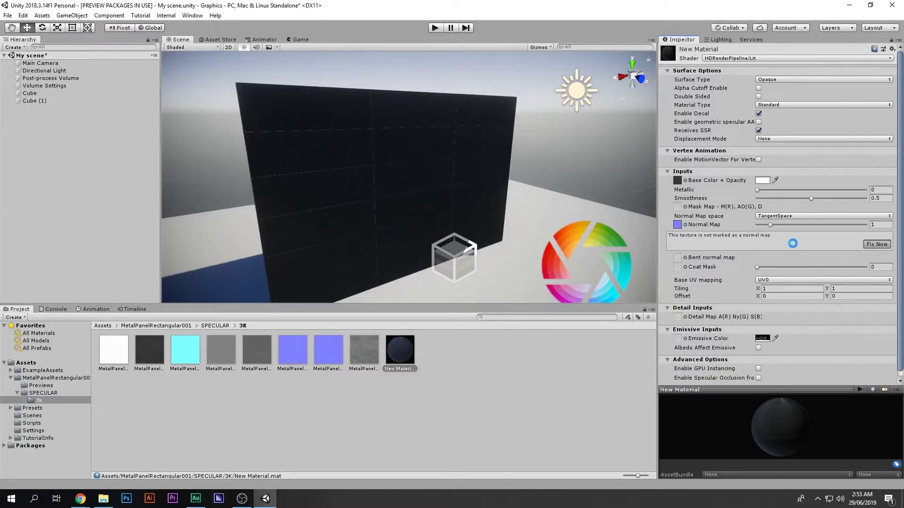
# Step: Compare the wall with Normal Map strength 0 and 1, leaving it at 1, and try the Coat Mask, returning it to 0
pyautogui.press('w')
pyautogui.moveTo(452, 153); pyautogui.dragTo(417, 123, button='right')
pyautogui.moveTo(417, 122); pyautogui.dragTo(408, 143, button='middle')
pyautogui.scroll(3, 407, 143)
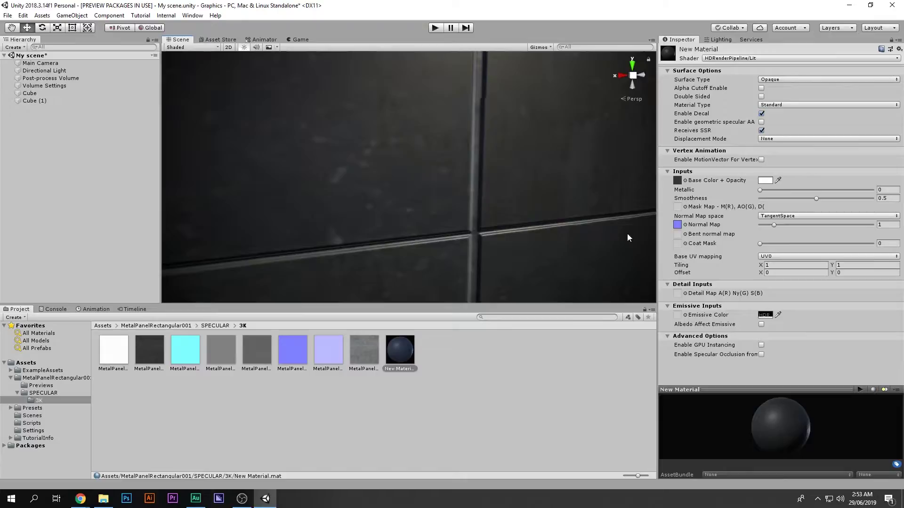
pyautogui.scroll(-3, 444, 236)
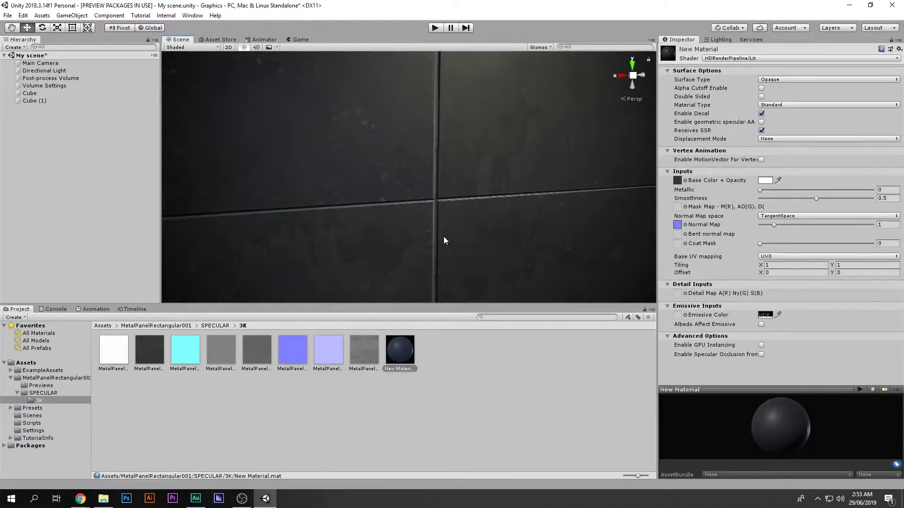
pyautogui.click(759, 244)
pyautogui.moveTo(761, 244); pyautogui.dragTo(746, 225)
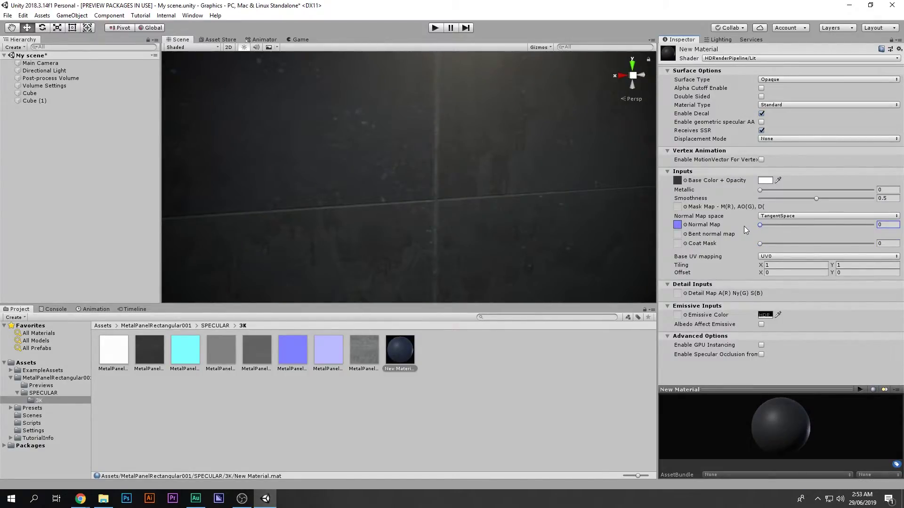
pyautogui.hotkey('ctrl', 'z')
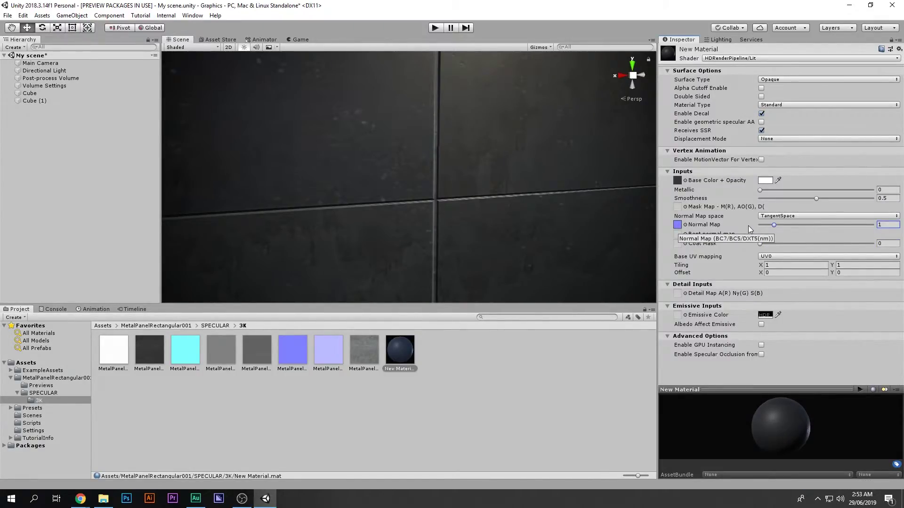
pyautogui.press('BackSpace')
pyautogui.write('0')
pyautogui.write('1')
pyautogui.scroll(-5, 466, 204)
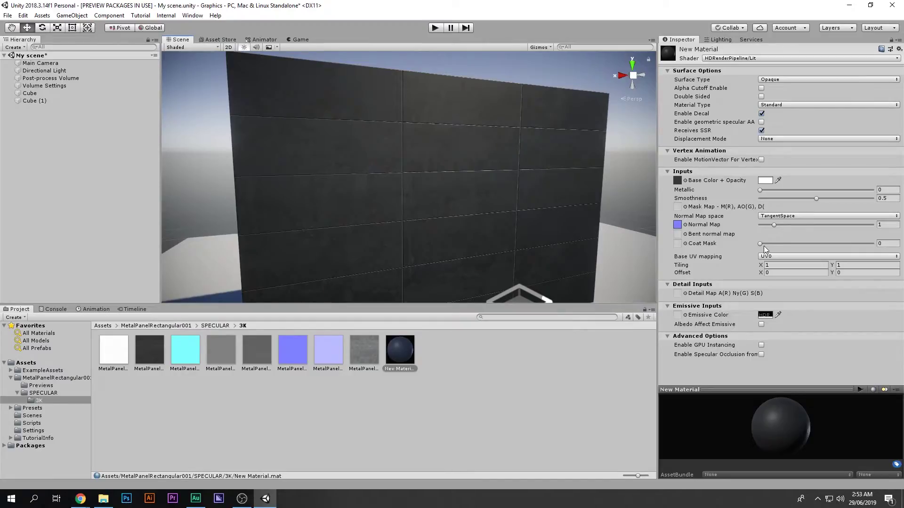
pyautogui.moveTo(764, 244)
pyautogui.mouseDown()
pyautogui.moveTo(874, 240)
pyautogui.moveTo(781, 242)
pyautogui.mouseUp()
# Step: Inspect the normal, GLOSS and DISP textures in the 3K folder
pyautogui.click(324, 354)
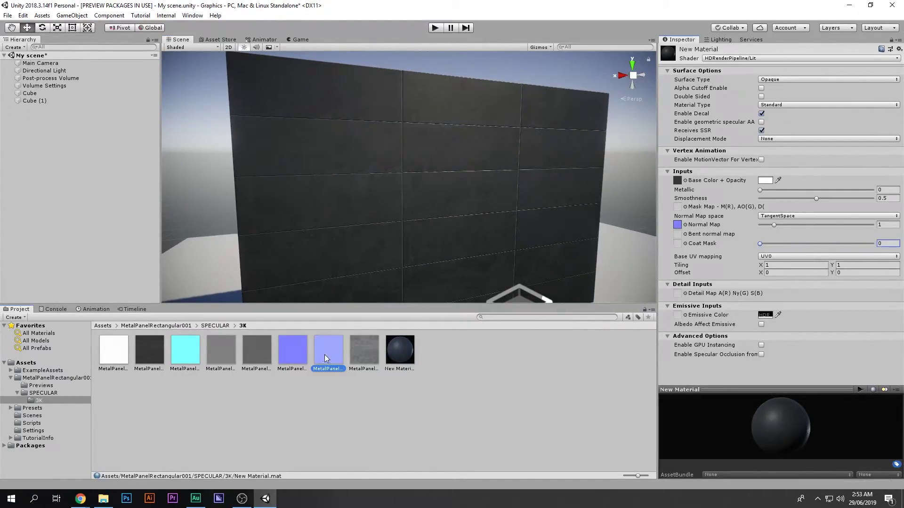
pyautogui.click(292, 350)
pyautogui.click(256, 349)
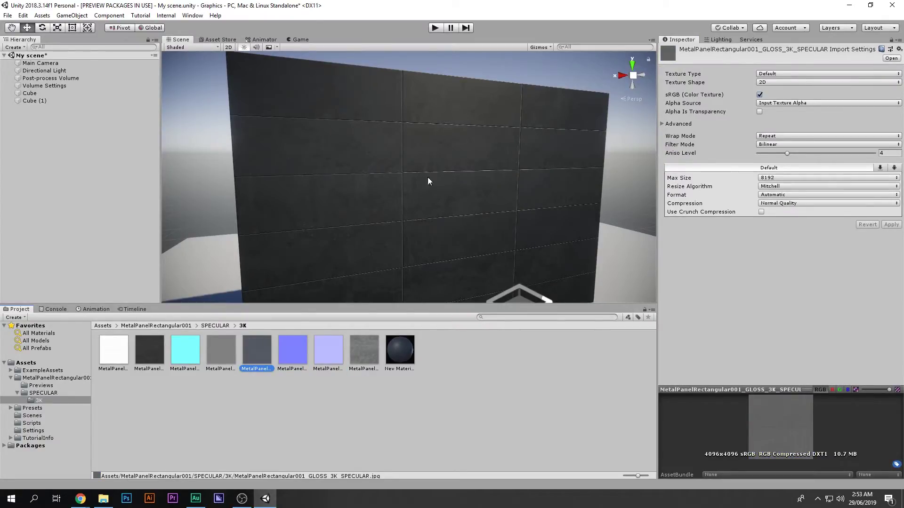
pyautogui.click(199, 352)
pyautogui.click(212, 351)
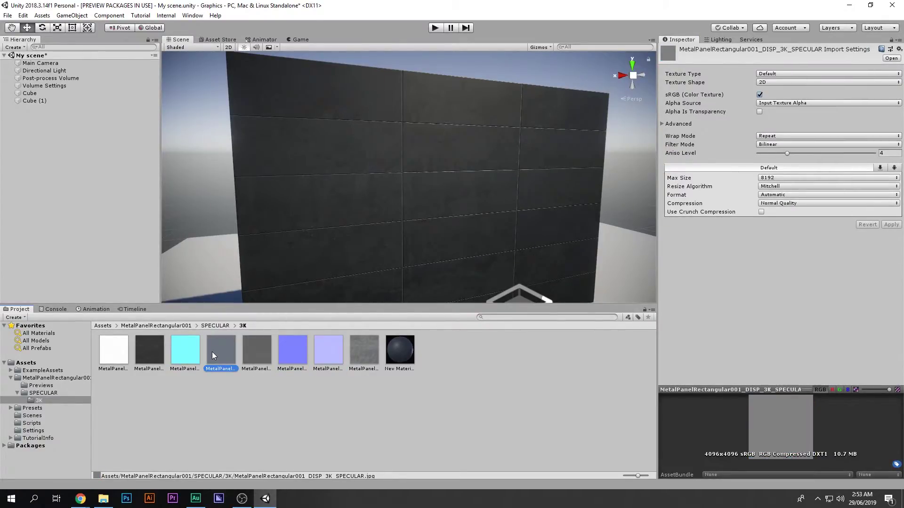
# Step: Set the new material's type to Specular Color and assign a grey metal panel texture to its Specular Color
pyautogui.click(400, 351)
pyautogui.click(784, 105)
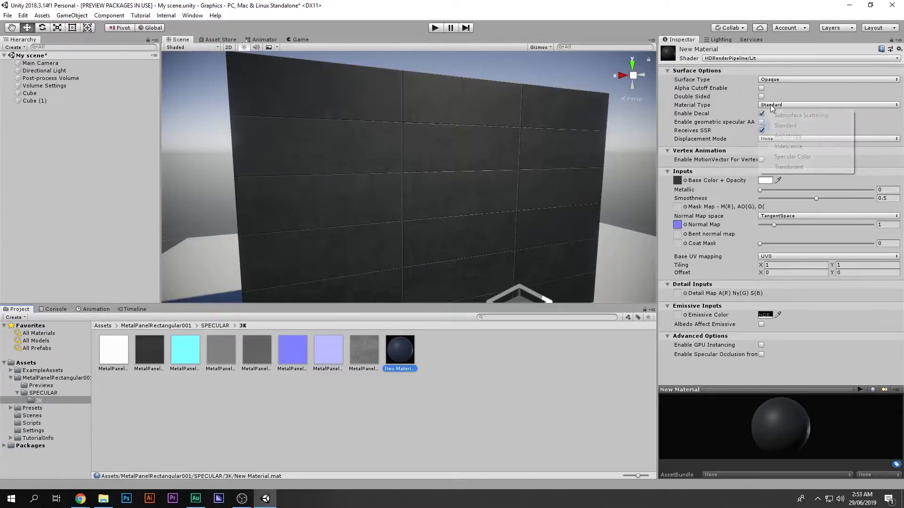
pyautogui.click(792, 157)
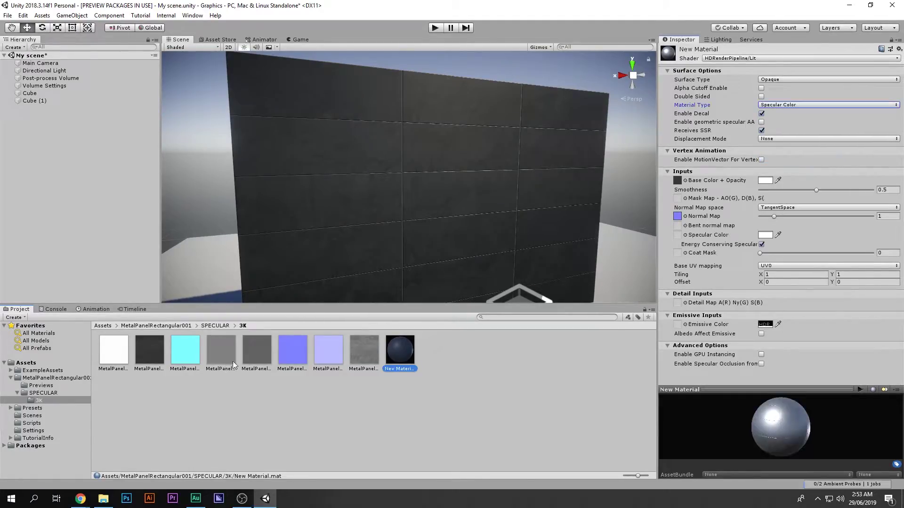
pyautogui.moveTo(704, 240); pyautogui.dragTo(682, 238)
# Step: Increase the new material's Normal Map strength, trying 8 and 6.39, and adjust its Coat Mask while checking the wall
pyautogui.moveTo(422, 182); pyautogui.dragTo(374, 177, button='right')
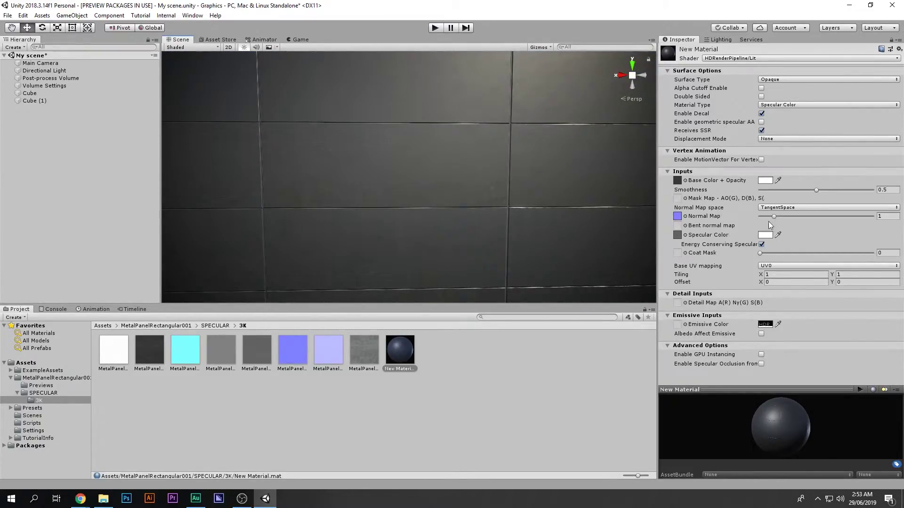
pyautogui.moveTo(807, 216); pyautogui.dragTo(903, 216)
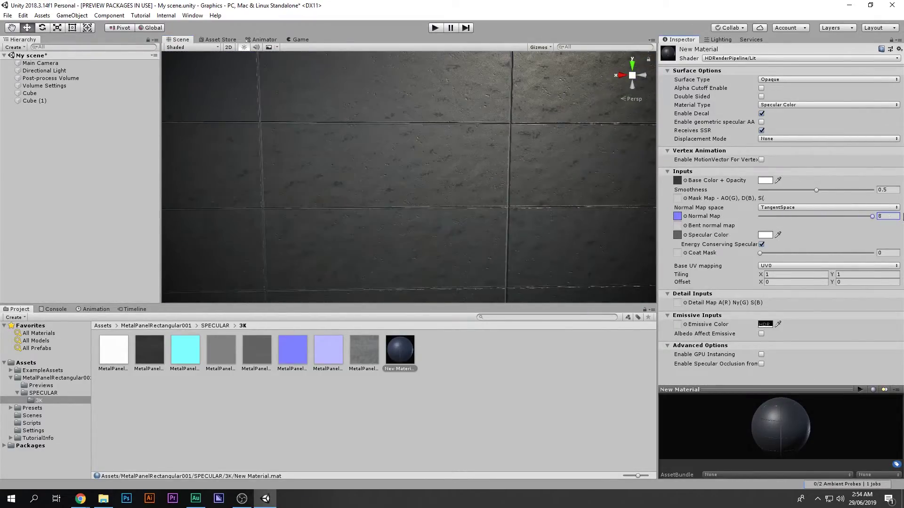
pyautogui.moveTo(760, 253); pyautogui.dragTo(861, 244)
pyautogui.moveTo(372, 200); pyautogui.dragTo(466, 217, button='right')
pyautogui.moveTo(861, 253); pyautogui.dragTo(701, 250)
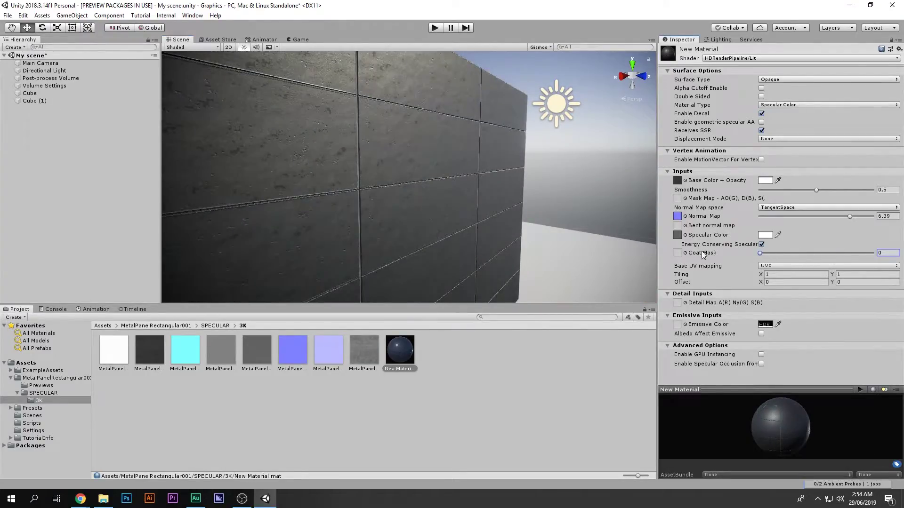
pyautogui.moveTo(853, 214); pyautogui.dragTo(726, 218)
pyautogui.moveTo(811, 216); pyautogui.dragTo(879, 190)
pyautogui.moveTo(817, 253); pyautogui.dragTo(792, 256)
# Step: Examine the metal panel wall's relief and reflections up close and from several angles
pyautogui.moveTo(455, 209); pyautogui.dragTo(375, 216, button='right')
pyautogui.press('s')
pyautogui.moveTo(375, 216); pyautogui.dragTo(400, 172, button='middle')
pyautogui.scroll(4, 400, 172)
pyautogui.moveTo(400, 172); pyautogui.dragTo(385, 202, button='right')
pyautogui.scroll(-3, 400, 194)
pyautogui.keyDown('alt'); pyautogui.moveTo(415, 190); pyautogui.dragTo(391, 158); pyautogui.keyUp('alt')
# Step: Compare the scene with the Main Camera's Post Process Layer disabled and enabled, leaving it enabled
pyautogui.click(44, 71)
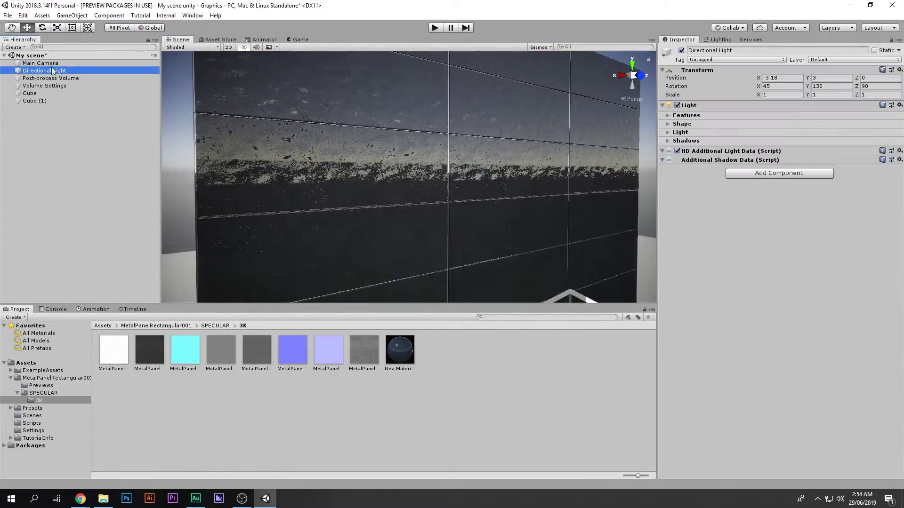
pyautogui.click(43, 64)
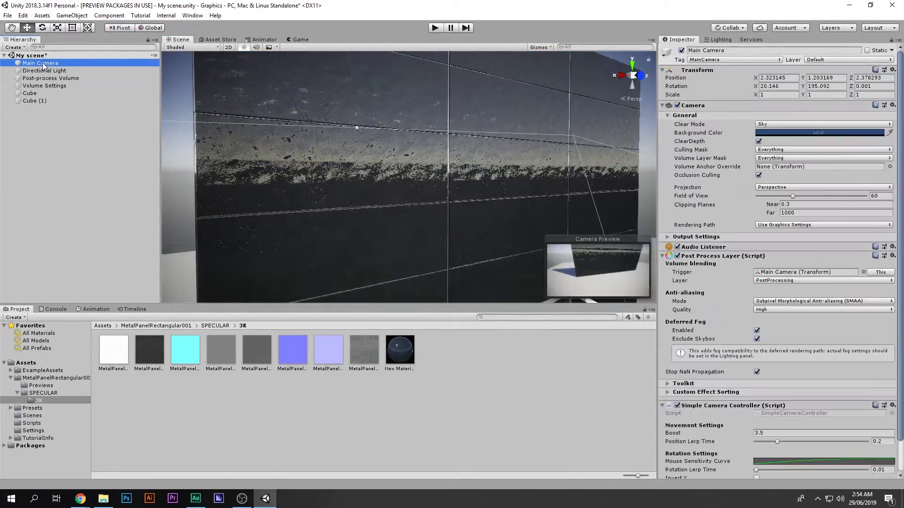
pyautogui.click(662, 256)
pyautogui.click(677, 256)
pyautogui.click(676, 257)
pyautogui.click(677, 257)
pyautogui.click(677, 257)
pyautogui.click(677, 257)
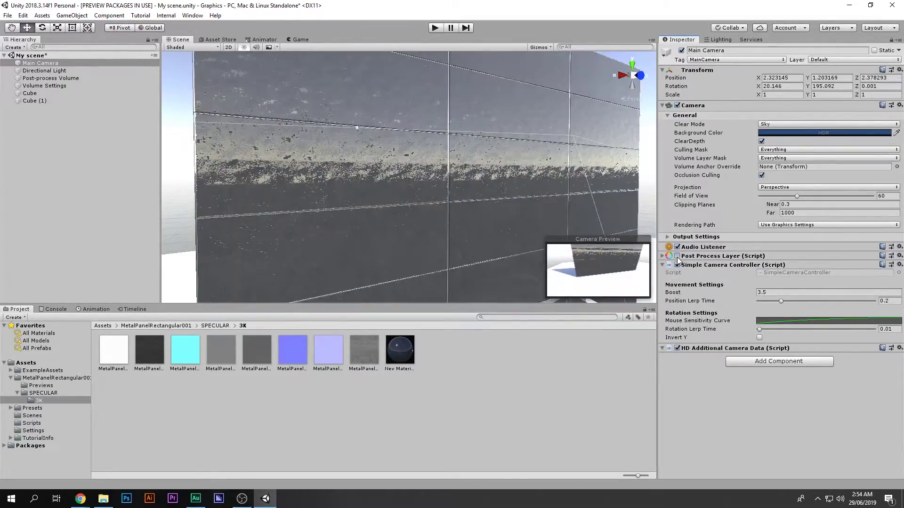
pyautogui.click(677, 257)
# Step: Add a Point Light to the scene and place it just in front of the metal panel wall
pyautogui.press('s')
pyautogui.moveTo(390, 193); pyautogui.dragTo(323, 197, button='right')
pyautogui.press('w')
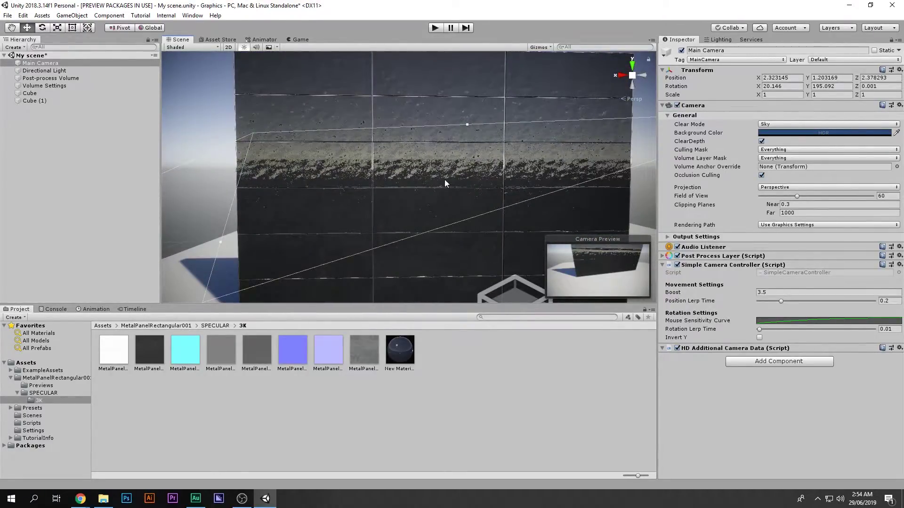
pyautogui.click(91, 143)
pyautogui.rightClick(91, 143)
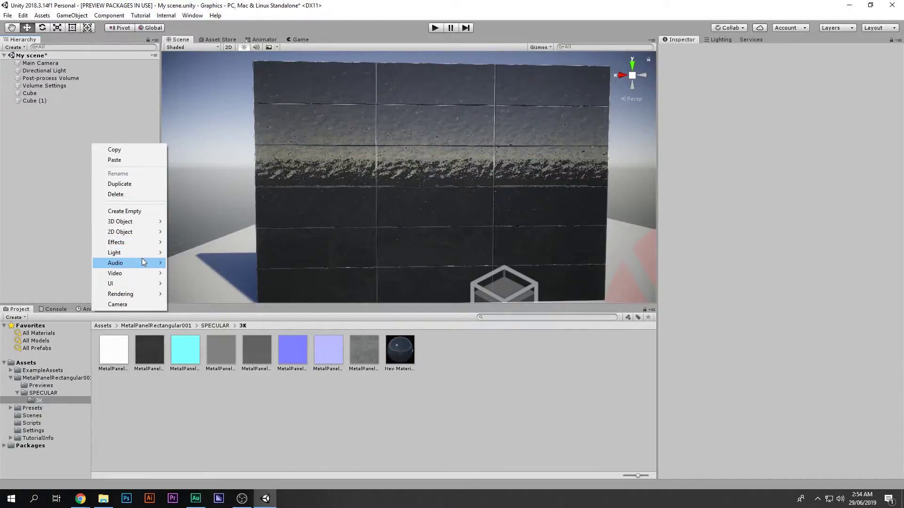
pyautogui.moveTo(139, 253)
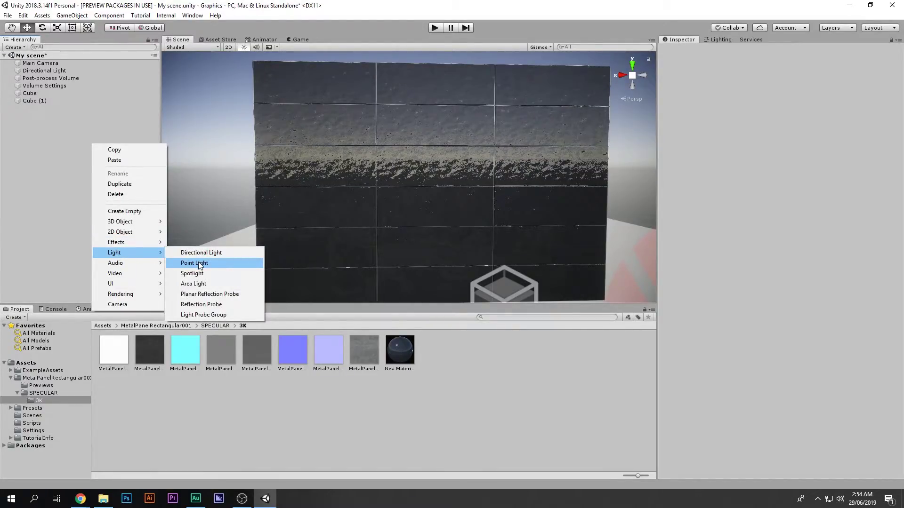
pyautogui.click(199, 262)
pyautogui.moveTo(406, 193); pyautogui.dragTo(546, 207, button='right')
pyautogui.moveTo(555, 179); pyautogui.dragTo(631, 176)
pyautogui.moveTo(632, 176); pyautogui.dragTo(541, 181, button='middle')
pyautogui.moveTo(541, 181); pyautogui.dragTo(327, 195, button='right')
pyautogui.moveTo(327, 196); pyautogui.dragTo(158, 174, button='middle')
pyautogui.scroll(5, 384, 184)
pyautogui.moveTo(395, 184); pyautogui.dragTo(464, 113, button='right')
pyautogui.press('s')
# Step: Turn off 3D Icons for the gizmos in the Scene view
pyautogui.click(542, 49)
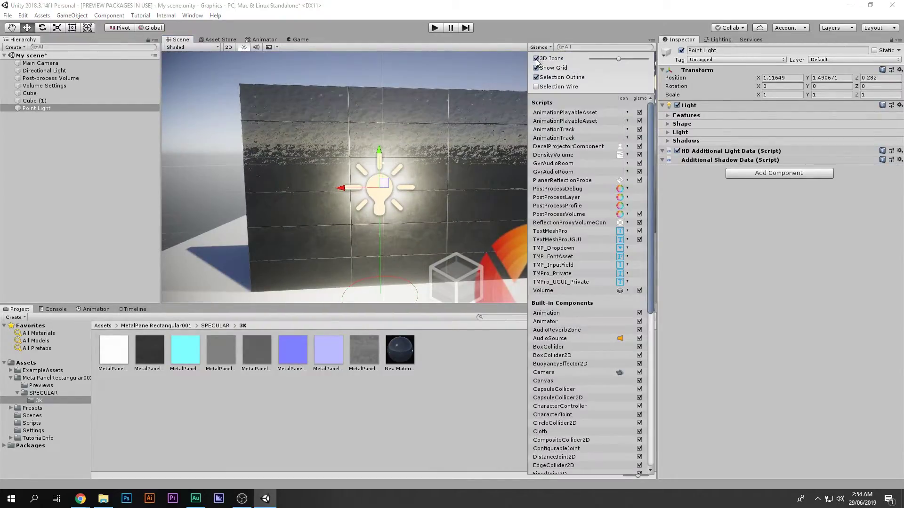
pyautogui.click(535, 59)
pyautogui.moveTo(443, 136); pyautogui.dragTo(506, 130, button='middle')
pyautogui.moveTo(506, 130); pyautogui.dragTo(513, 172, button='right')
pyautogui.press('s')
pyautogui.press('w')
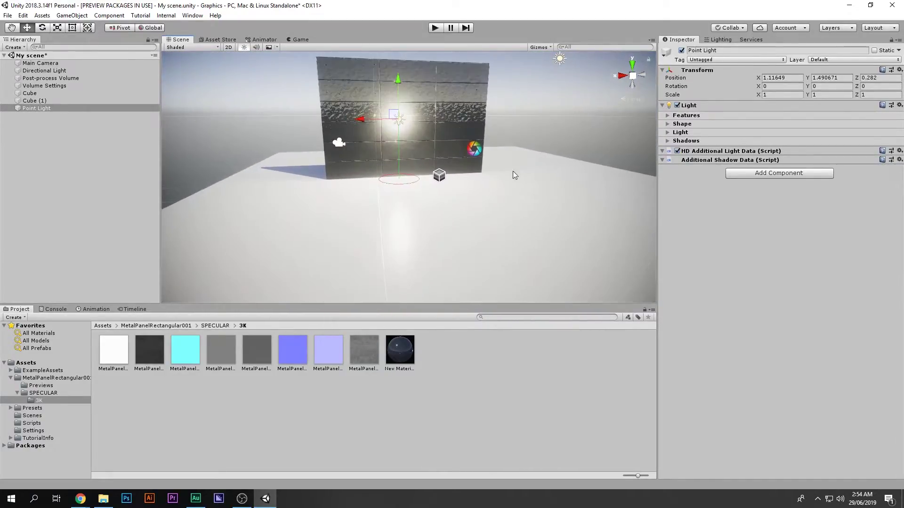
# Step: Check how the point light falls on the wall and floor in the Game view, returning to the Scene view
pyautogui.click(421, 244)
pyautogui.click(337, 160)
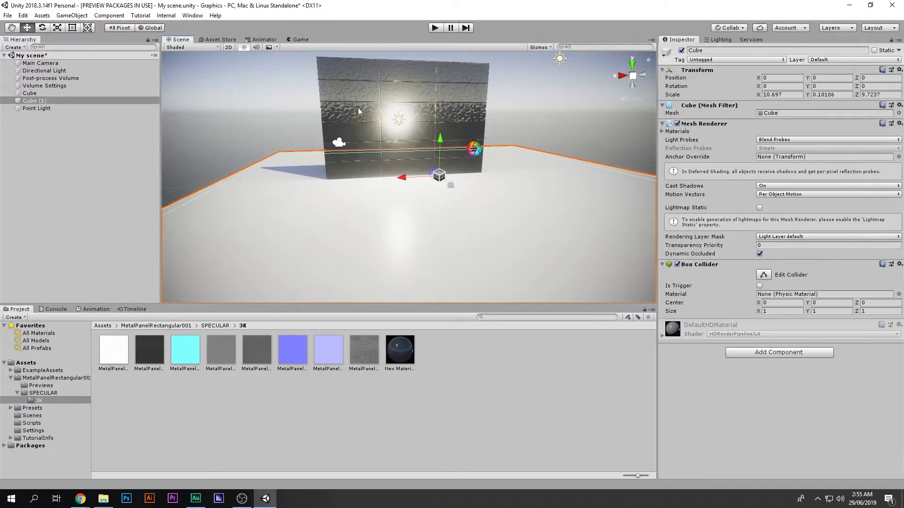
pyautogui.click(296, 40)
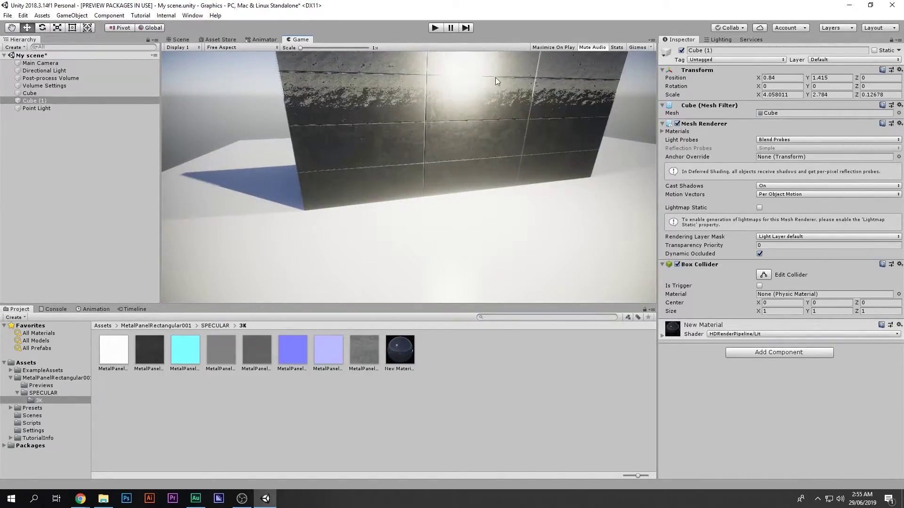
pyautogui.click(181, 40)
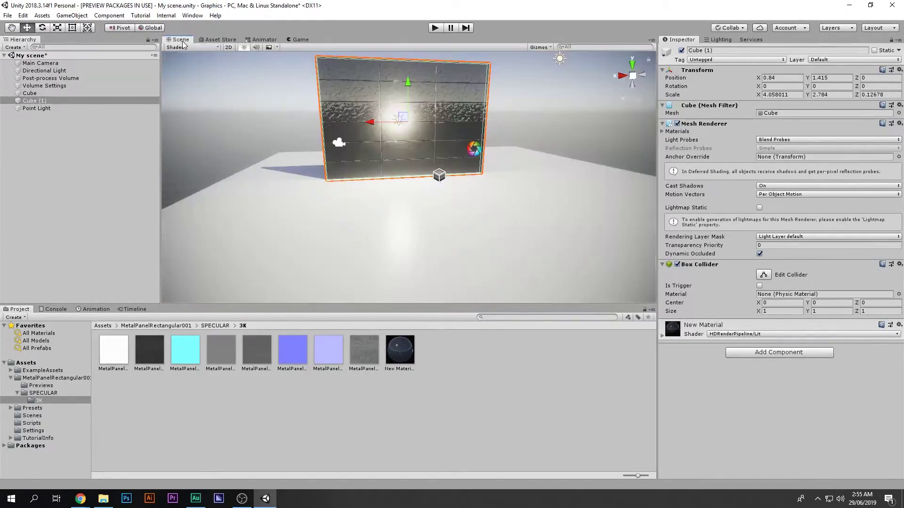
# Step: Try a pale blue colour on the point light in front of the wall and delete the light
pyautogui.click(38, 109)
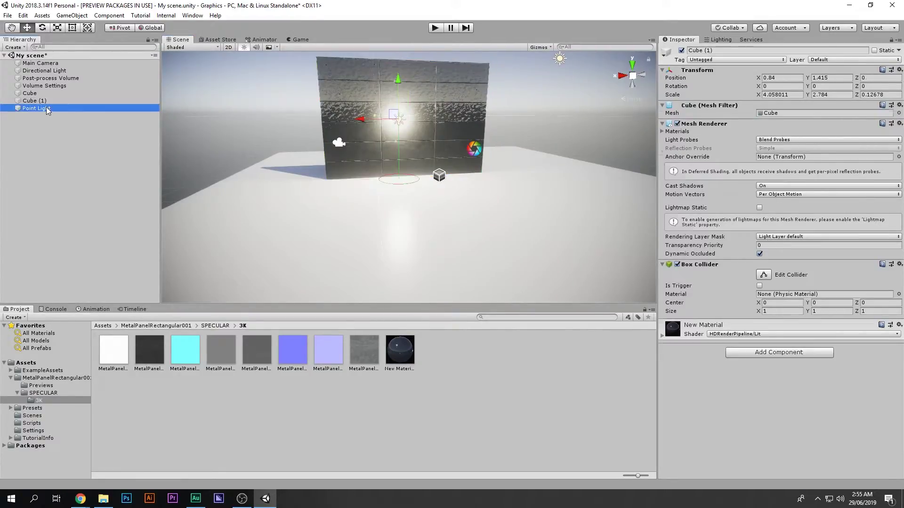
pyautogui.click(668, 132)
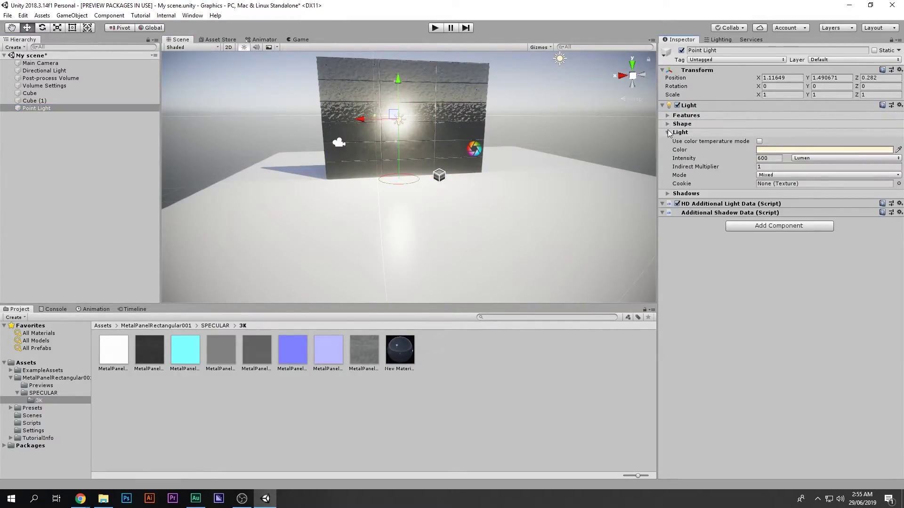
pyautogui.click(779, 150)
pyautogui.moveTo(93, 57); pyautogui.dragTo(29, 124)
pyautogui.click(109, 9)
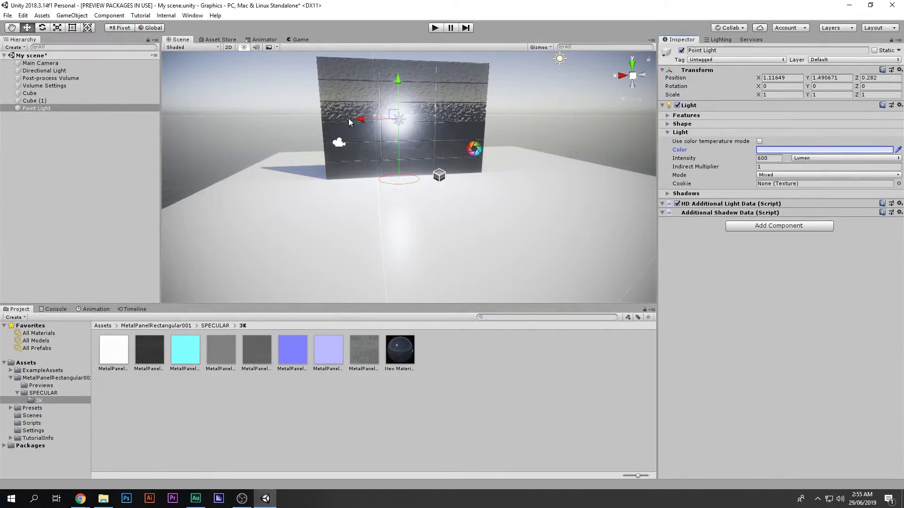
pyautogui.scroll(5, 348, 117)
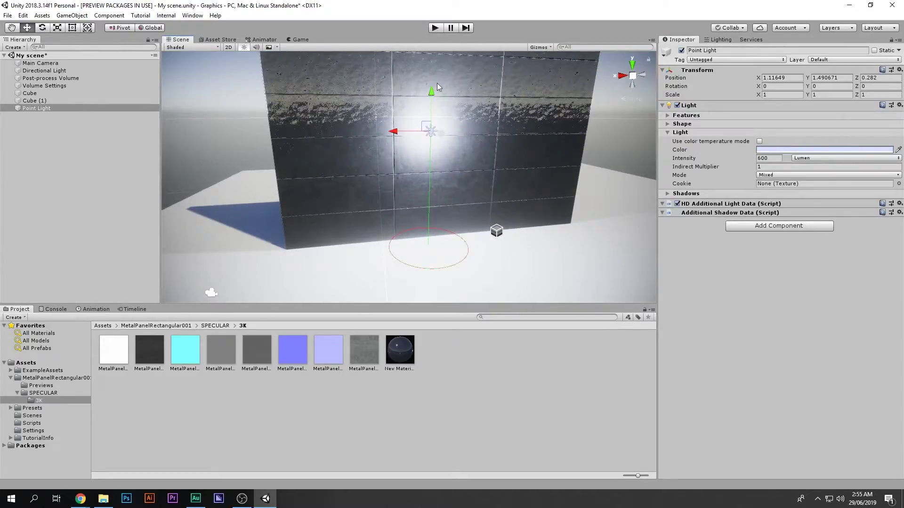
pyautogui.click(86, 108)
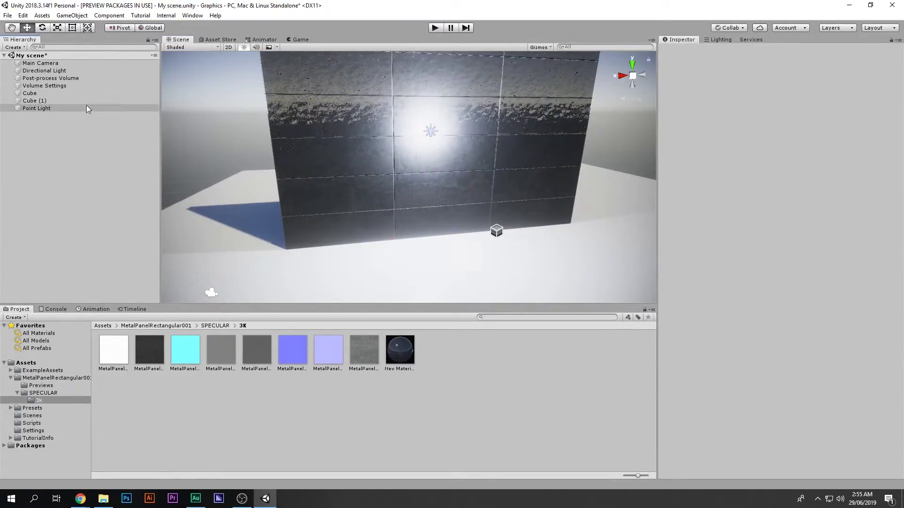
pyautogui.press('Delete')
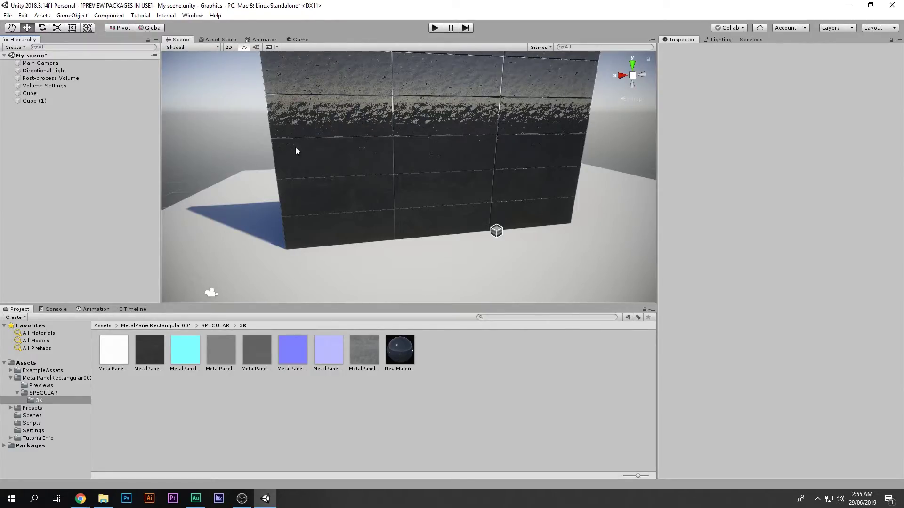
# Step: Add a sphere in front of the wall and scale it uniformly to about 0.13
pyautogui.click(47, 363)
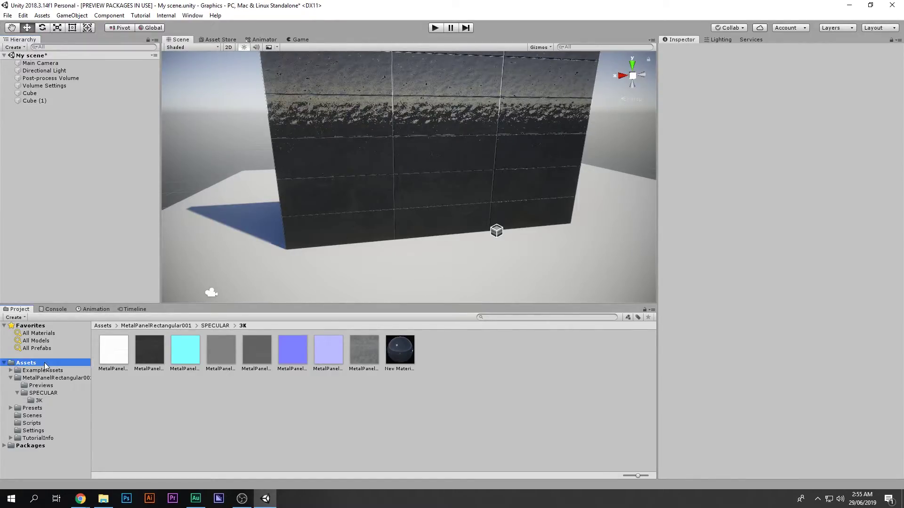
pyautogui.rightClick(39, 161)
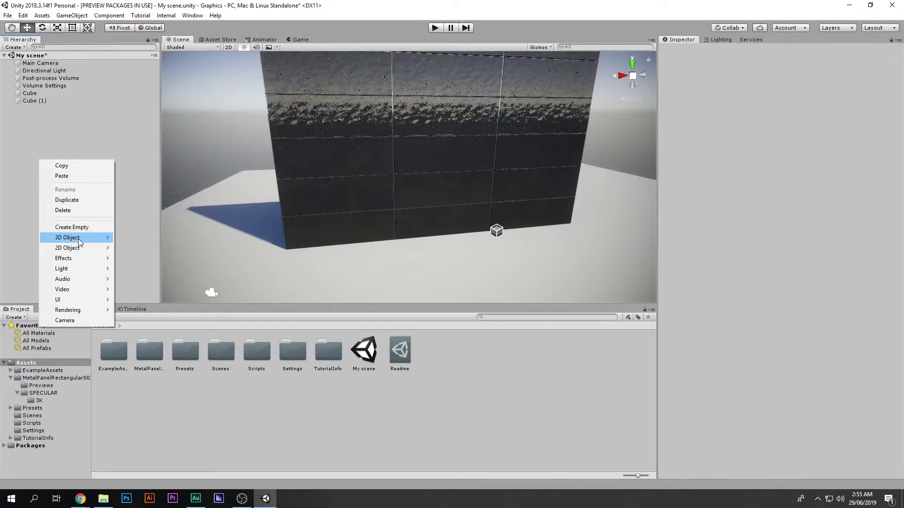
pyautogui.moveTo(75, 238)
pyautogui.click(128, 248)
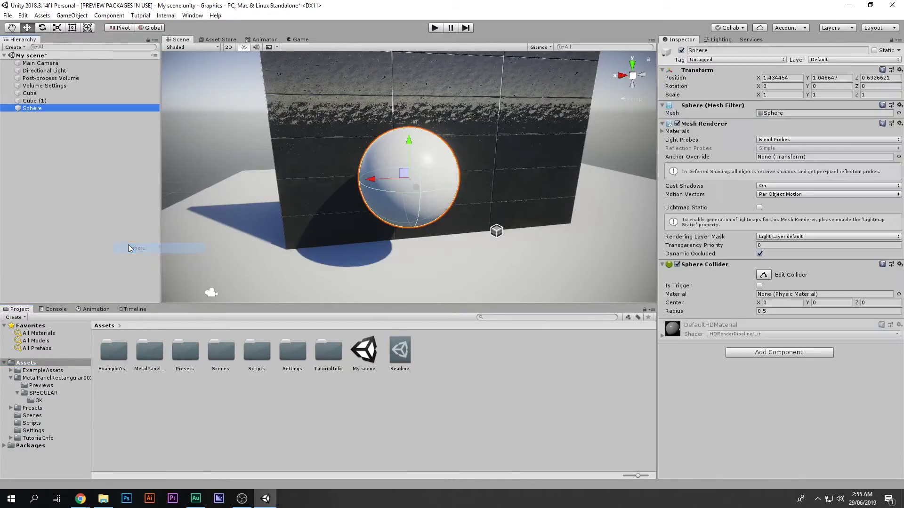
pyautogui.press('r')
pyautogui.moveTo(412, 188); pyautogui.dragTo(413, 223)
# Step: Create a material named Light in the Assets folder and apply it to the small sphere
pyautogui.rightClick(471, 365)
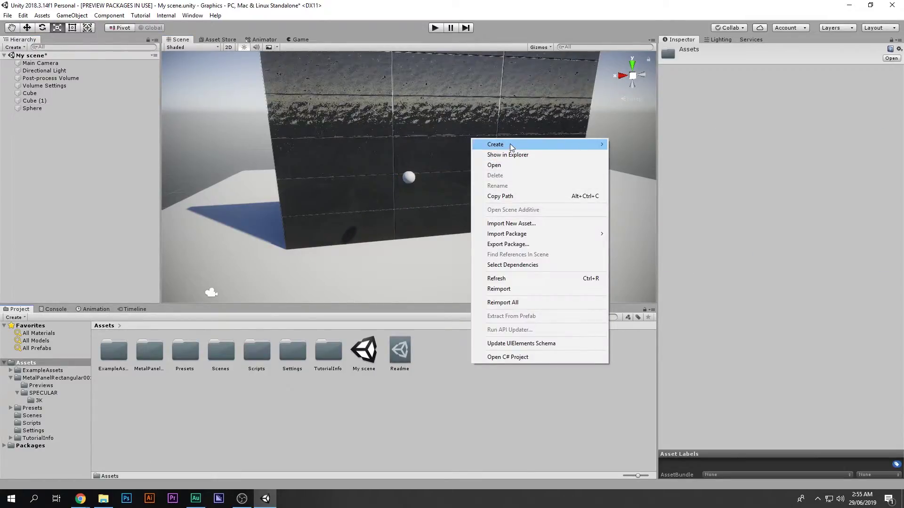
pyautogui.moveTo(510, 144)
pyautogui.click(676, 274)
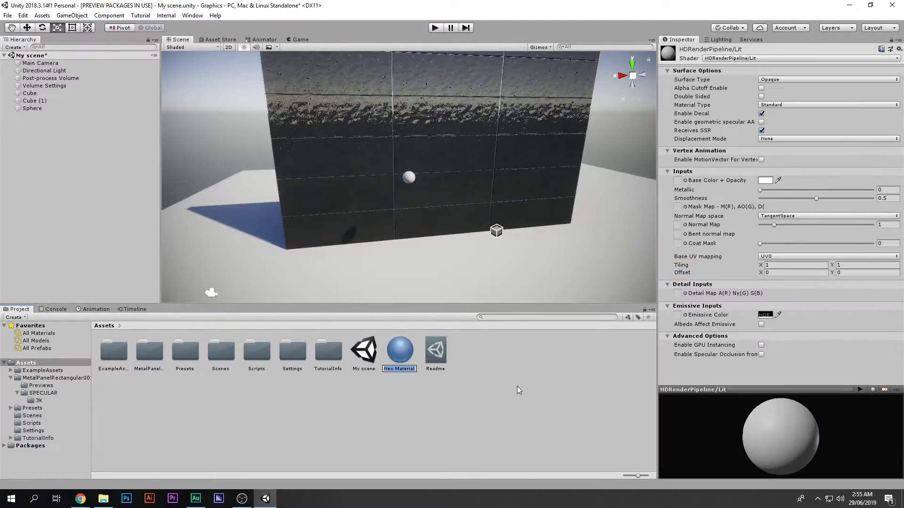
pyautogui.write('Light')
pyautogui.press('Return')
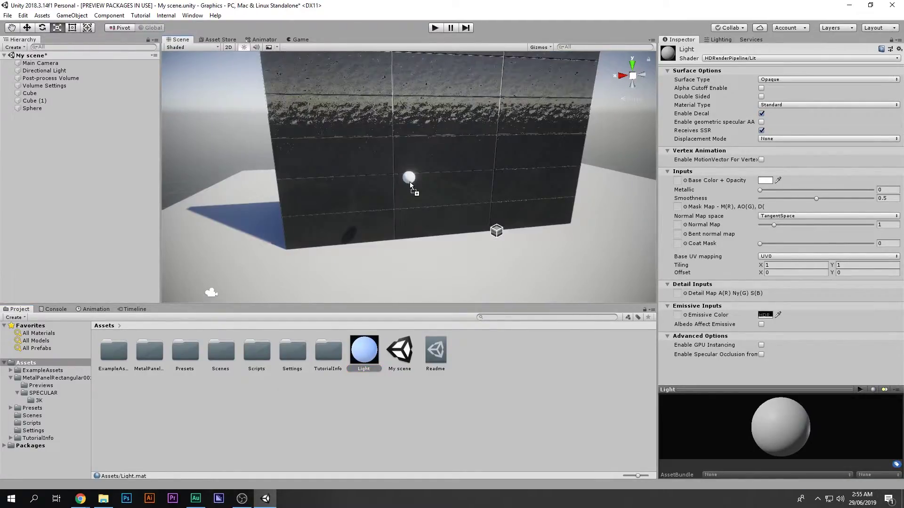
# Step: Give the Light material a red base colour and an FF0000 emissive colour with intensity 5.2
pyautogui.click(765, 180)
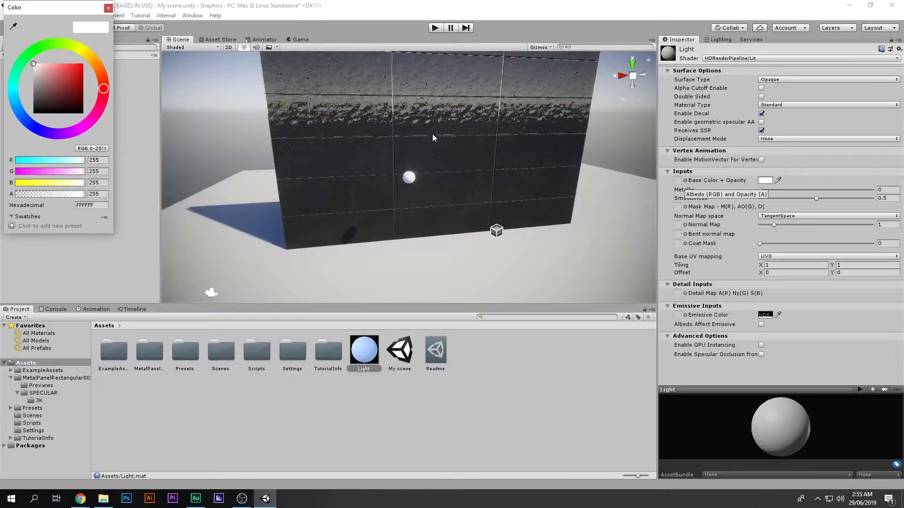
pyautogui.moveTo(61, 69); pyautogui.dragTo(86, 60)
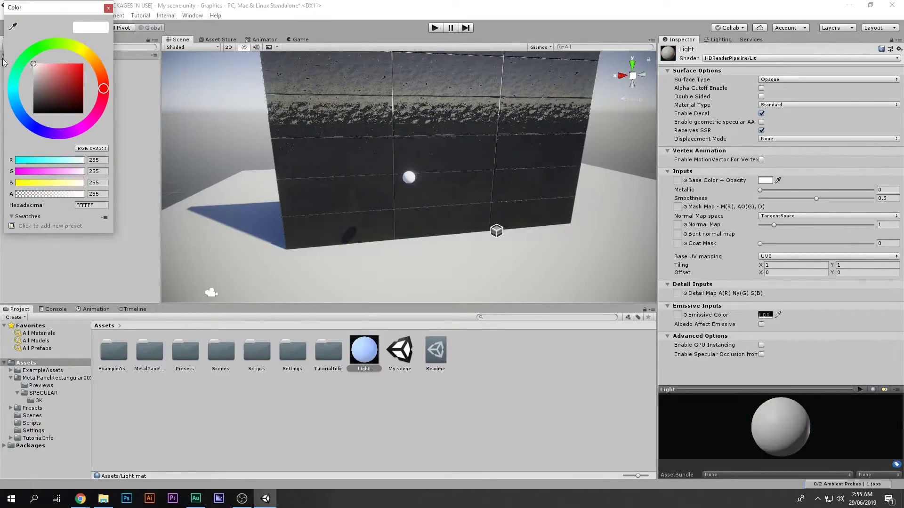
pyautogui.click(108, 8)
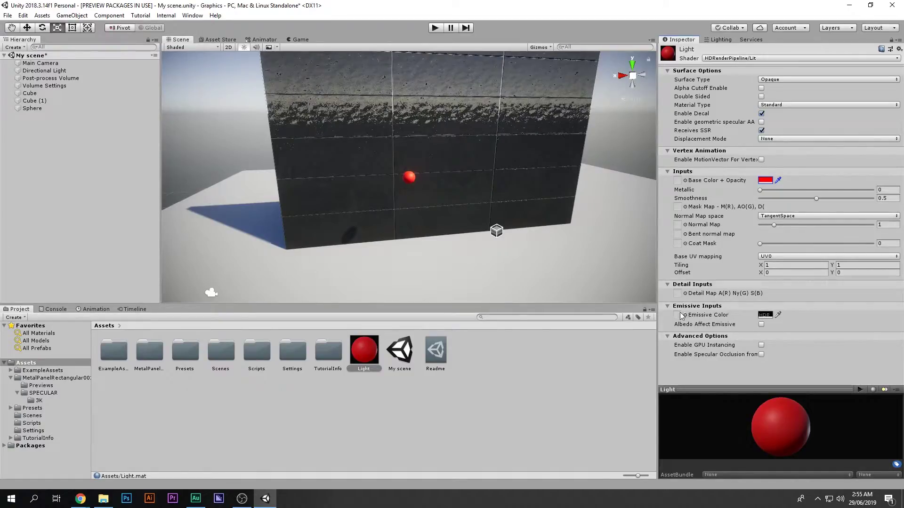
pyautogui.click(764, 315)
pyautogui.click(82, 65)
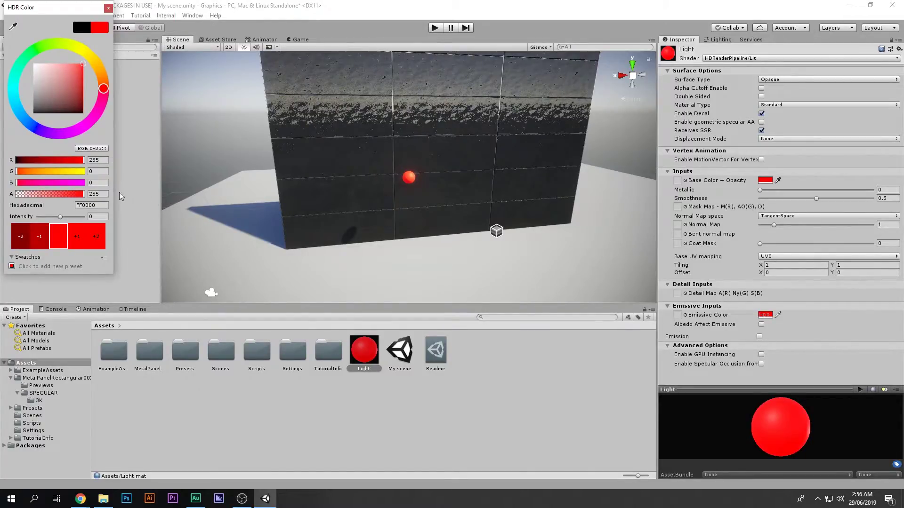
pyautogui.moveTo(62, 216); pyautogui.dragTo(74, 220)
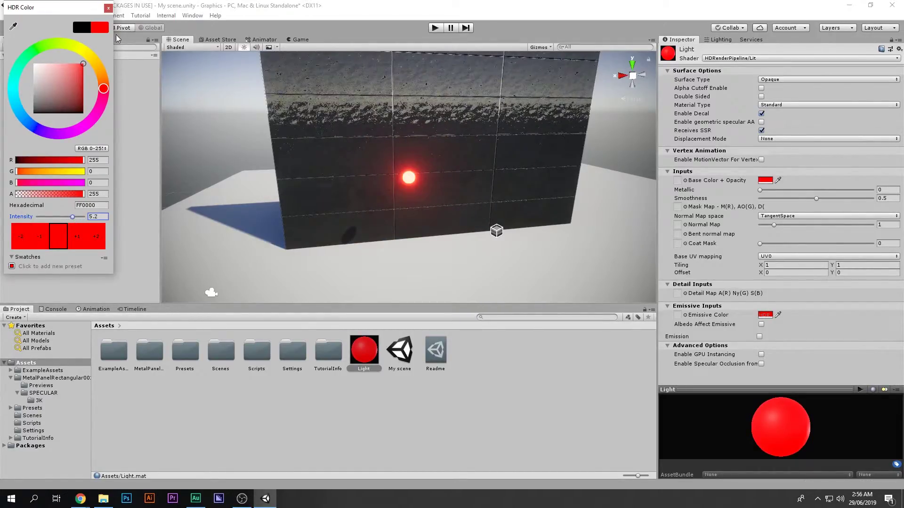
pyautogui.click(109, 8)
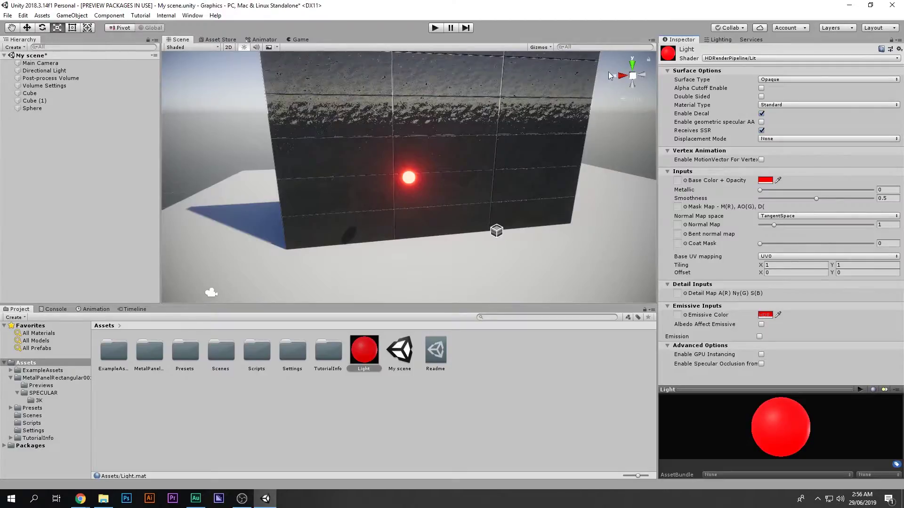
# Step: Move the glowing sphere against the wall's front face near one end, at about X 2.157 and Z 0.064
pyautogui.click(632, 65)
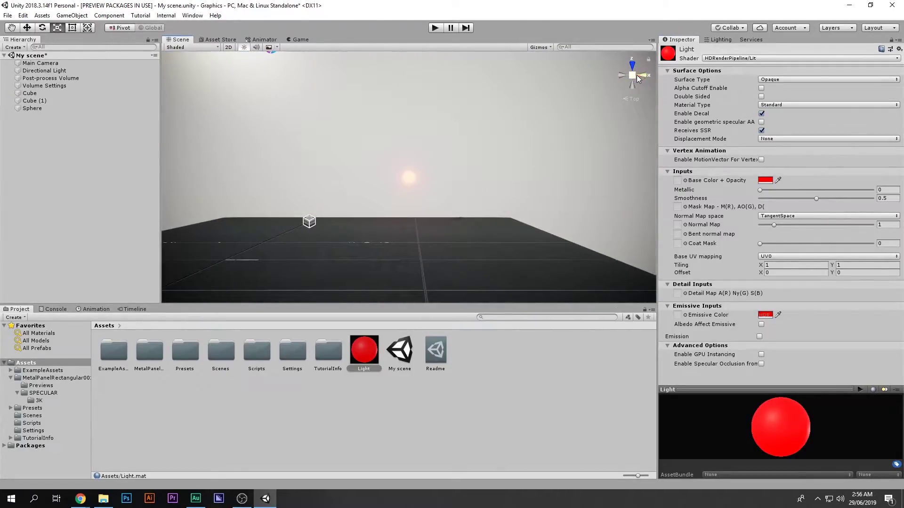
pyautogui.click(407, 177)
pyautogui.moveTo(407, 140); pyautogui.dragTo(411, 197)
pyautogui.moveTo(441, 235); pyautogui.dragTo(513, 232)
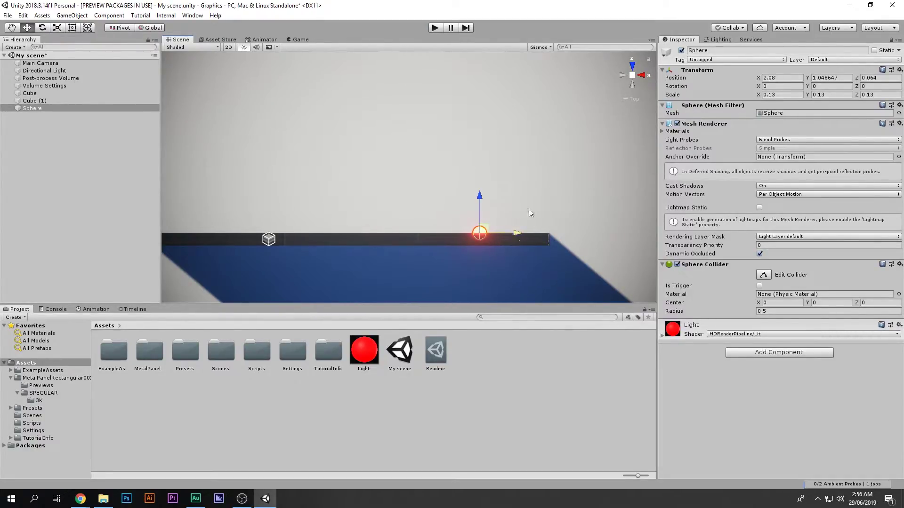
# Step: Raise the sphere to about Y 1.419 and duplicate it nine times into a horizontal row along the wall
pyautogui.click(641, 71)
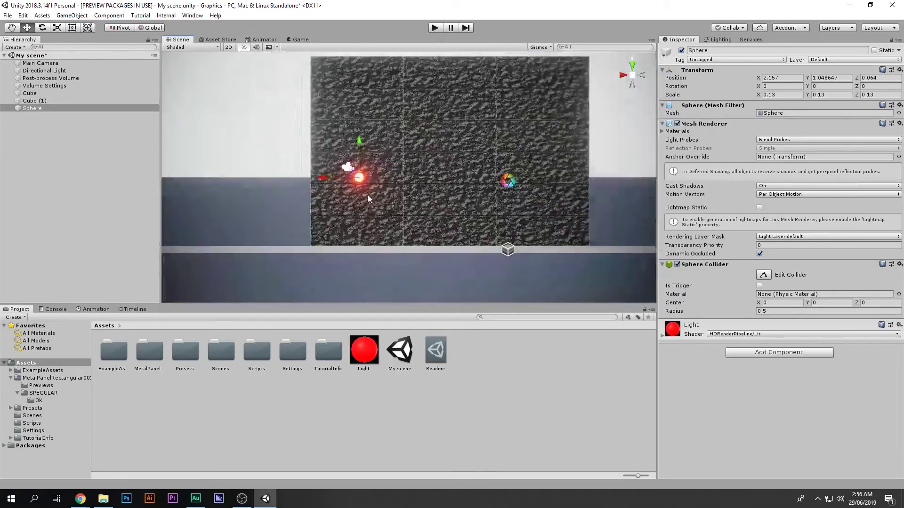
pyautogui.moveTo(339, 192); pyautogui.dragTo(414, 188)
pyautogui.hotkey('ctrl', 'd')
pyautogui.hotkey('ctrl', 'd')
pyautogui.hotkey('ctrl', 'd')
pyautogui.hotkey('ctrl', 'd')
pyautogui.hotkey('ctrl', 'd')
pyautogui.hotkey('ctrl', 'd')
pyautogui.moveTo(414, 187); pyautogui.dragTo(525, 188)
pyautogui.hotkey('ctrl', 'd')
pyautogui.hotkey('ctrl', 'd')
pyautogui.hotkey('ctrl', 'd')
# Step: View the row of glowing spheres at an angle and set the Light material's Smoothness to 0
pyautogui.click(632, 76)
pyautogui.scroll(2, 506, 172)
pyautogui.scroll(-3, 507, 172)
pyautogui.moveTo(529, 149); pyautogui.dragTo(524, 138, button='middle')
pyautogui.keyDown('alt'); pyautogui.moveTo(524, 138); pyautogui.dragTo(509, 155); pyautogui.keyUp('alt')
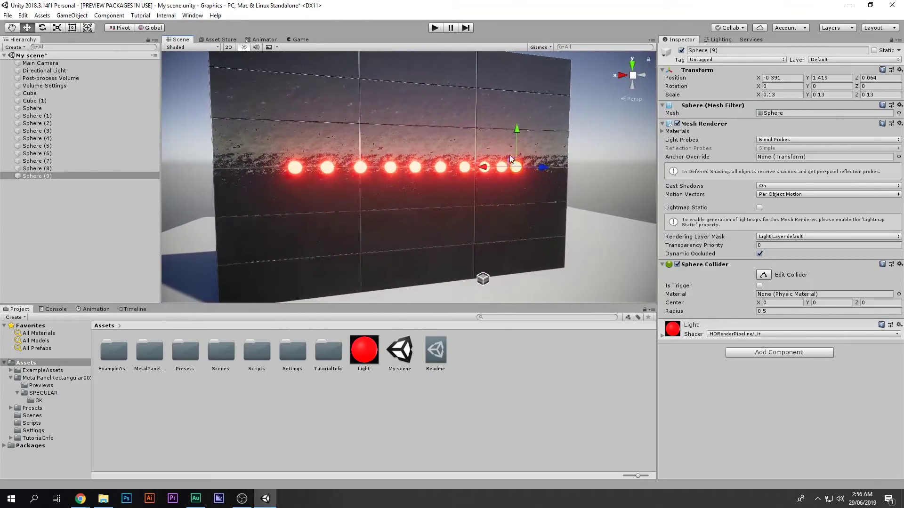
pyautogui.click(362, 358)
pyautogui.moveTo(815, 198); pyautogui.dragTo(756, 200)
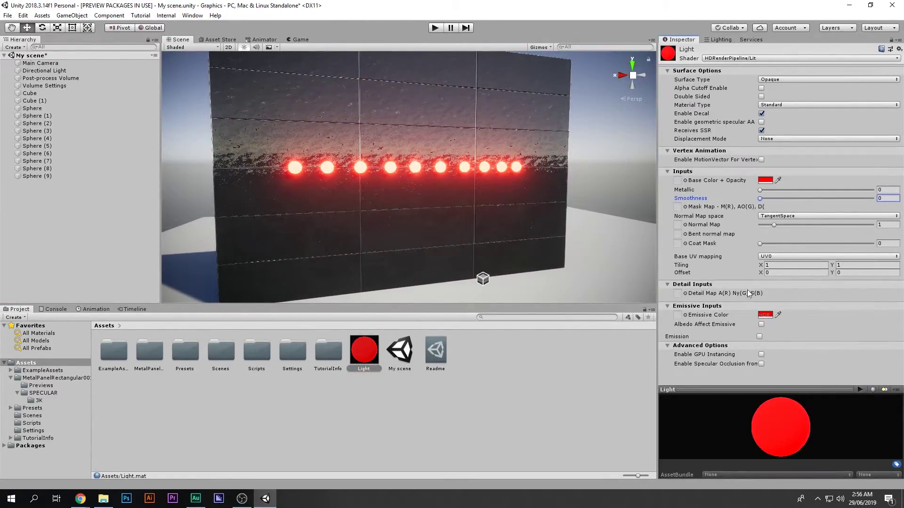
# Step: Change the Light material's emissive colour to green 00BF11 with intensity 3.7
pyautogui.click(765, 315)
pyautogui.moveTo(74, 217)
pyautogui.mouseDown()
pyautogui.moveTo(67, 222)
pyautogui.moveTo(75, 221)
pyautogui.mouseUp()
pyautogui.click(103, 88)
pyautogui.moveTo(103, 87)
pyautogui.mouseDown()
pyautogui.moveTo(77, 46)
pyautogui.moveTo(27, 44)
pyautogui.moveTo(21, 63)
pyautogui.moveTo(32, 51)
pyautogui.mouseUp()
pyautogui.moveTo(76, 221); pyautogui.dragTo(69, 220)
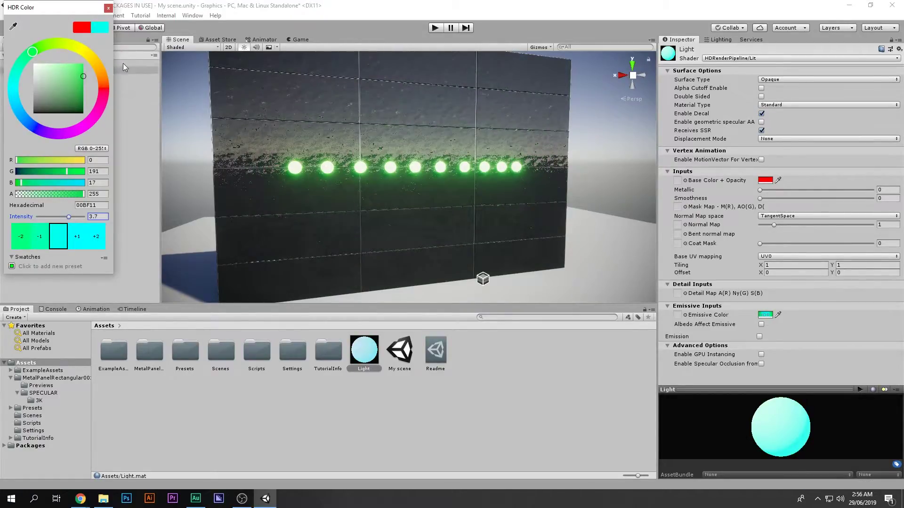
# Step: Examine the green glowing spheres and their light on the metal panel wall from several distances and angles
pyautogui.scroll(-4, 293, 180)
pyautogui.press('w')
pyautogui.moveTo(329, 192)
pyautogui.mouseDown(button='right')
pyautogui.moveTo(348, 182)
pyautogui.moveTo(350, 201)
pyautogui.moveTo(259, 202)
pyautogui.moveTo(317, 206)
pyautogui.mouseUp(button='right')
pyautogui.press('a')
pyautogui.moveTo(312, 205); pyautogui.dragTo(297, 181, button='right')
pyautogui.press('d')
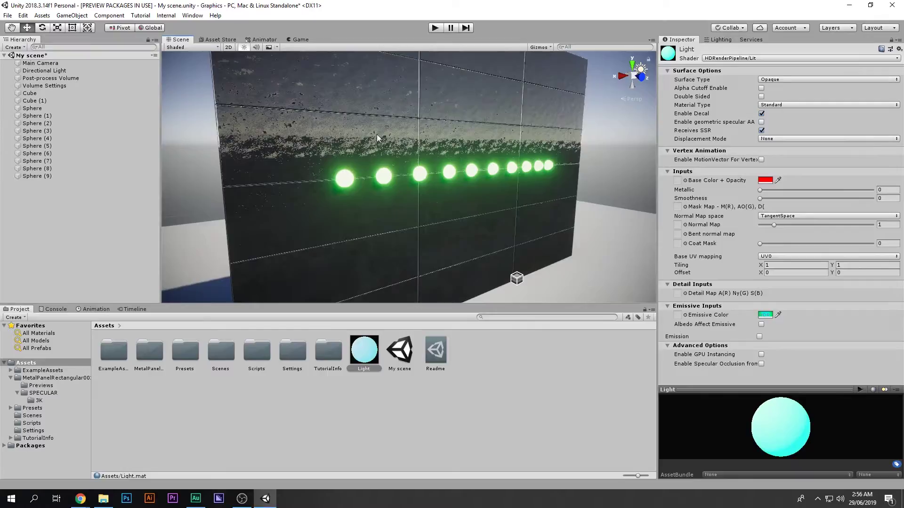
pyautogui.keyDown('alt'); pyautogui.moveTo(461, 158); pyautogui.dragTo(430, 164); pyautogui.keyUp('alt')
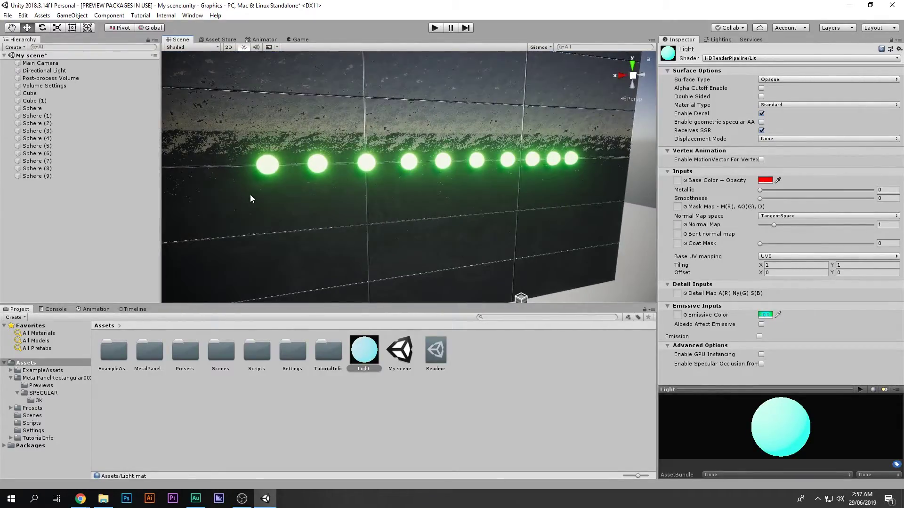
pyautogui.click(123, 202)
pyautogui.scroll(-5, 292, 182)
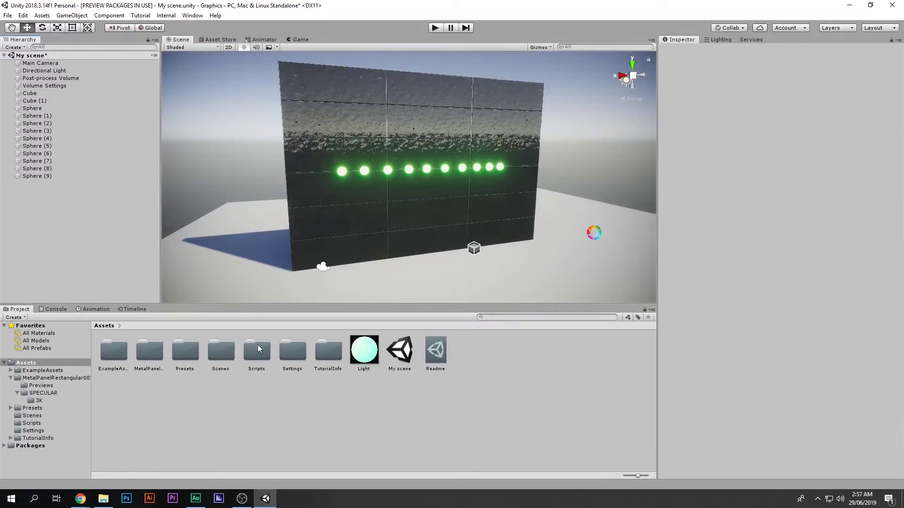
pyautogui.keyDown('alt'); pyautogui.moveTo(315, 269); pyautogui.dragTo(443, 300); pyautogui.keyUp('alt')
# Step: In File Explorer, browse to the Desktop's 3D models folder and look inside the hgh_spec_ops character folder for the hgh_armadillo model
pyautogui.click(81, 498)
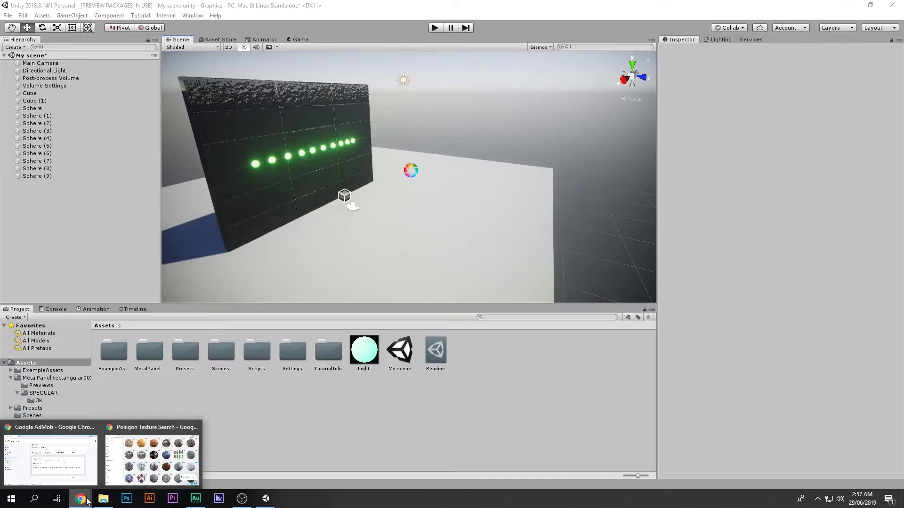
pyautogui.click(103, 498)
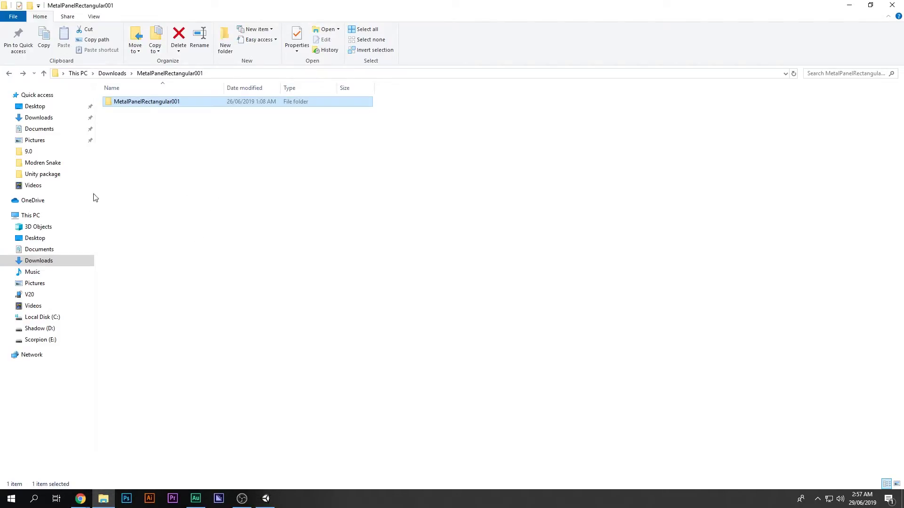
pyautogui.click(49, 238)
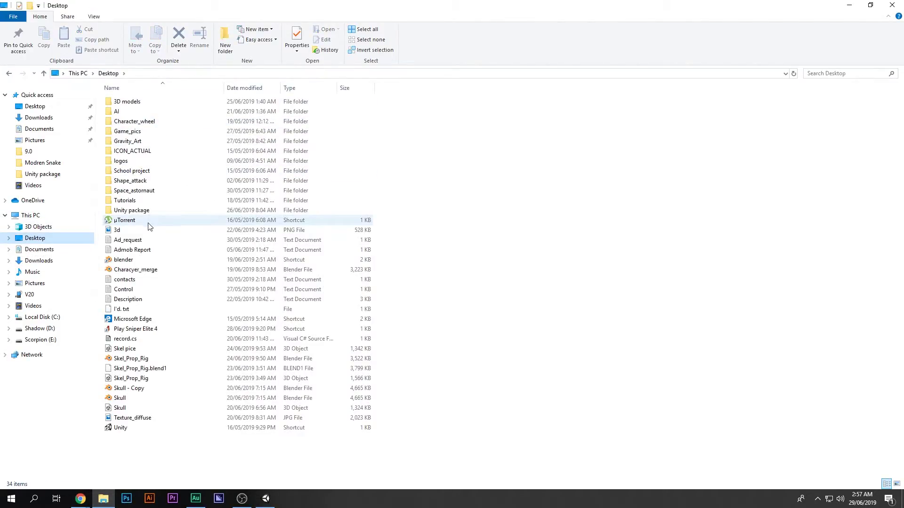
pyautogui.doubleClick(144, 105)
pyautogui.click(153, 162)
pyautogui.press('m')
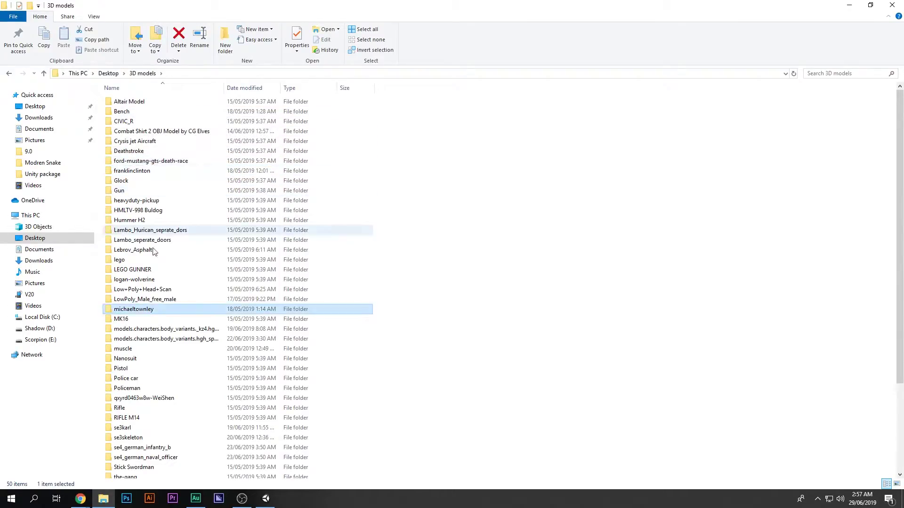
pyautogui.doubleClick(148, 340)
pyautogui.doubleClick(219, 101)
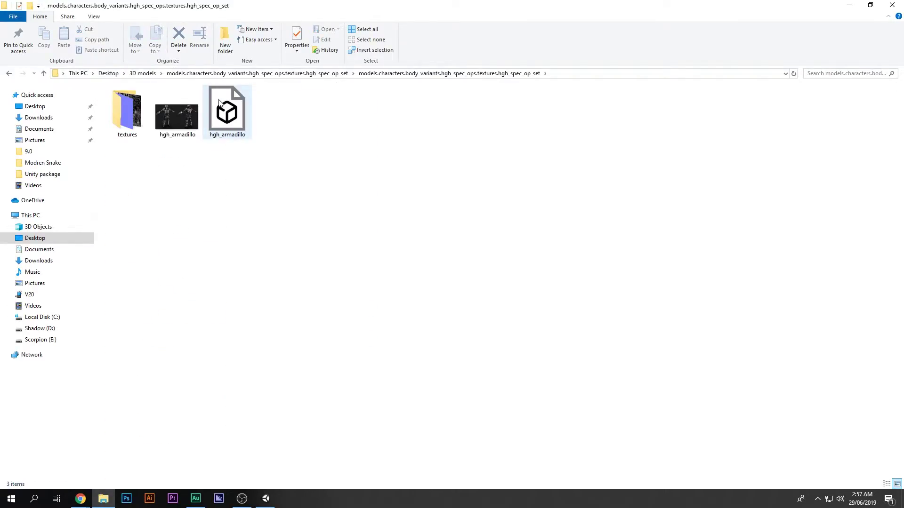
pyautogui.click(185, 122)
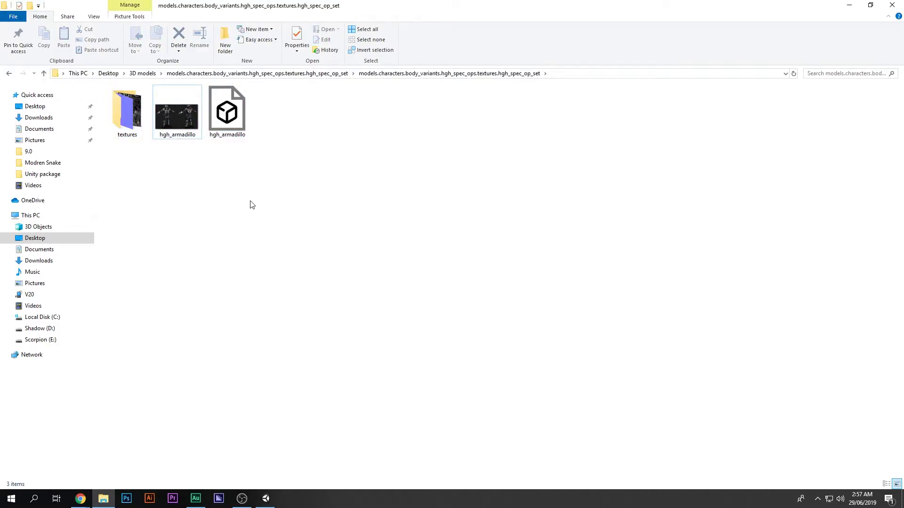
# Step: Return to the 3D models folder and import both models.characters.body_variants folders into the Unity project's Assets
pyautogui.hotkey('alt', 'Left')
pyautogui.hotkey('alt', 'Left')
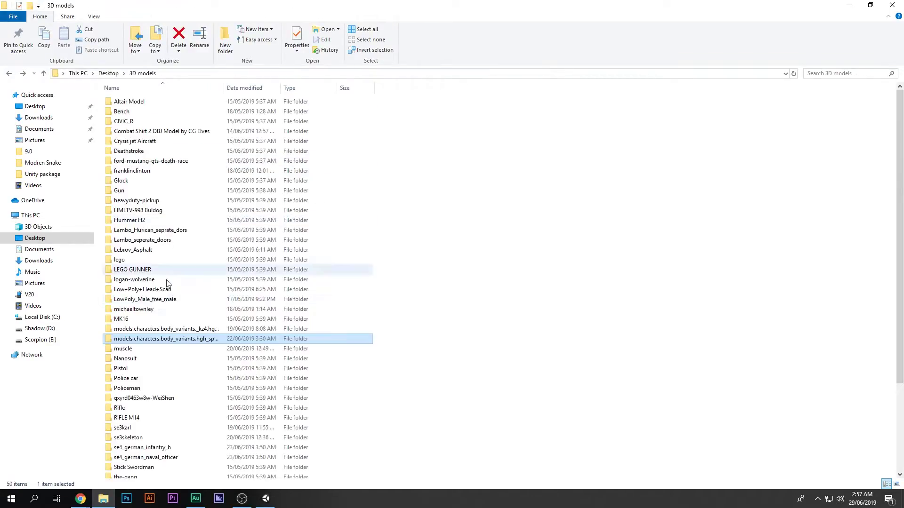
pyautogui.keyDown('ctrl'); pyautogui.click(139, 330); pyautogui.keyUp('ctrl')
pyautogui.moveTo(136, 342); pyautogui.dragTo(272, 442)
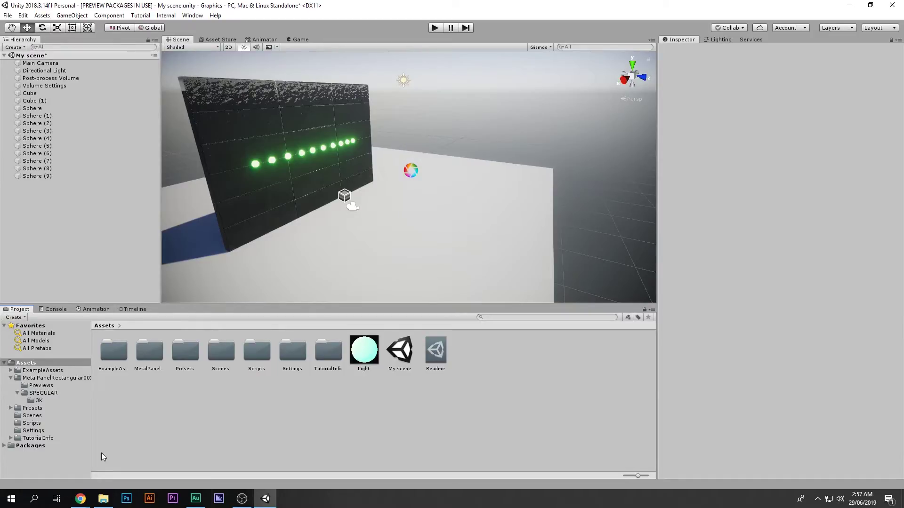
# Step: Switch to Chrome and open the Pack 3D models site (p3dm.ru) in a new tab
pyautogui.click(81, 498)
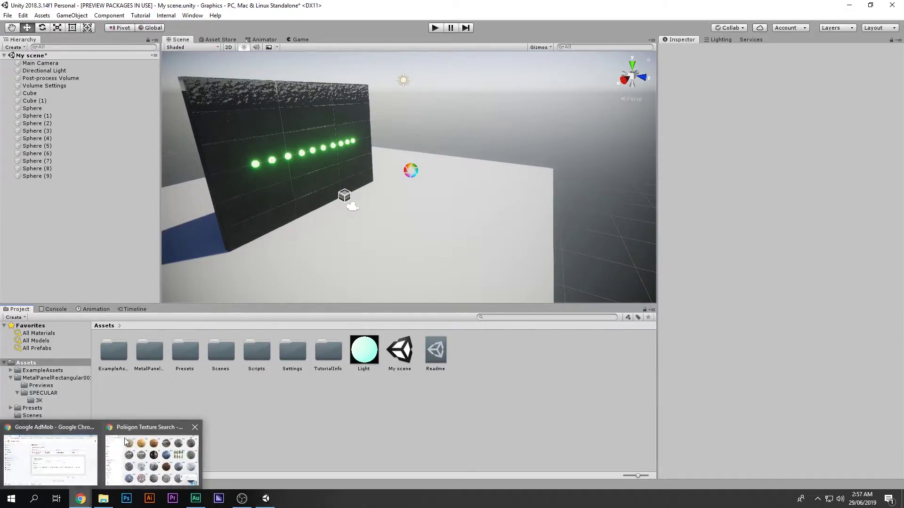
pyautogui.click(127, 442)
pyautogui.hotkey('ctrl', 't')
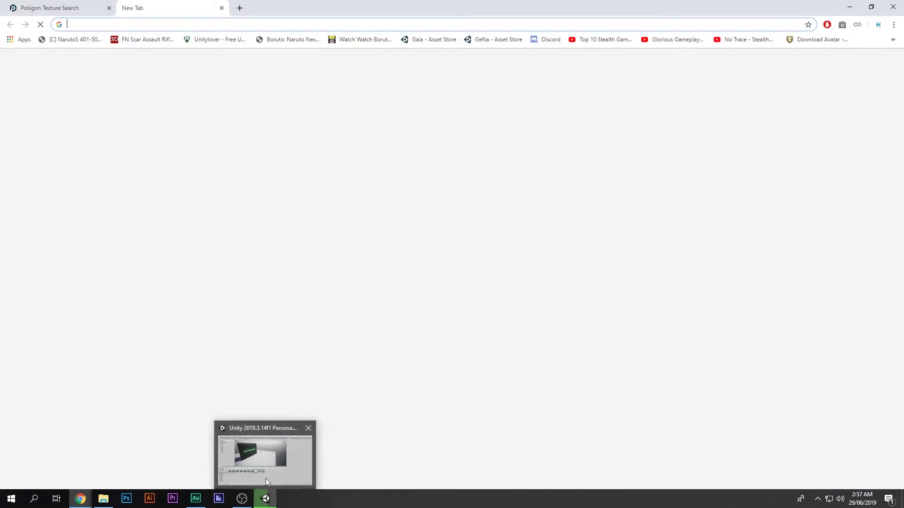
pyautogui.click(267, 471)
pyautogui.hotkey('alt', 'Tab')
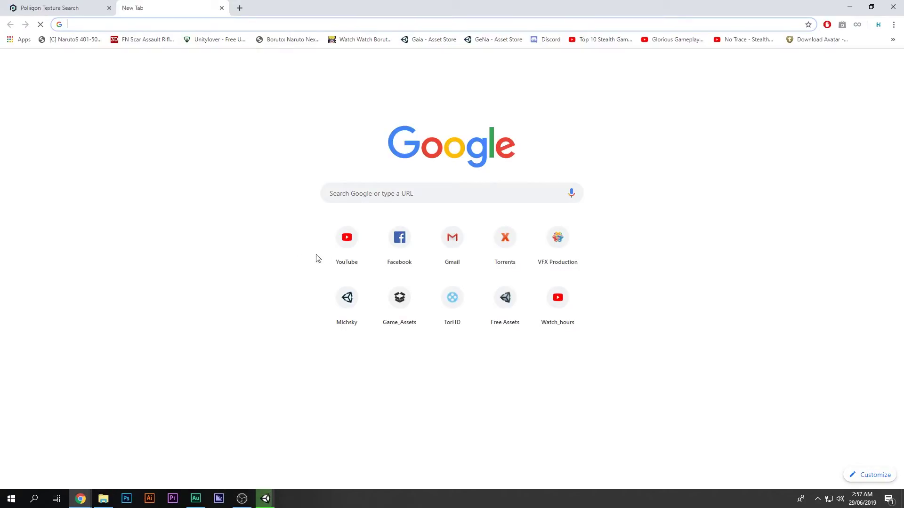
pyautogui.click(395, 297)
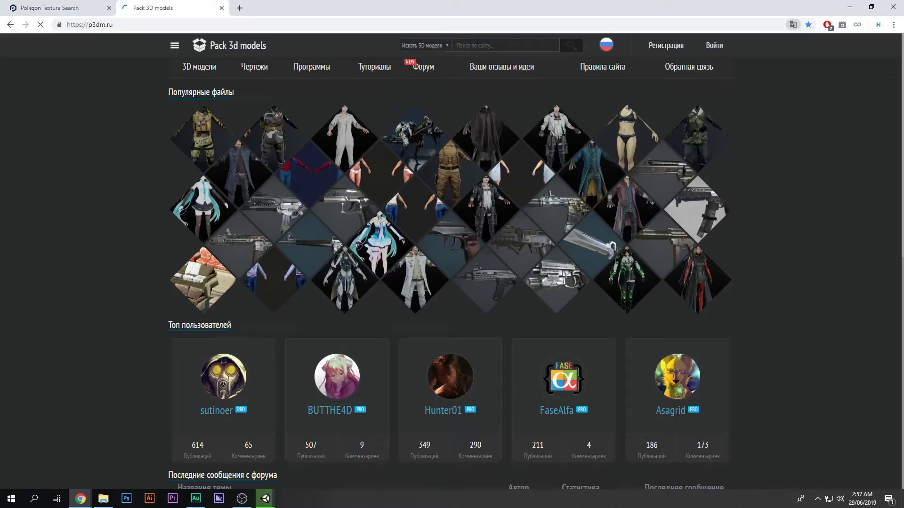
# Step: Search the site's 3D models for Terrorist and open the Helghast Terrorist model page
pyautogui.click(476, 41)
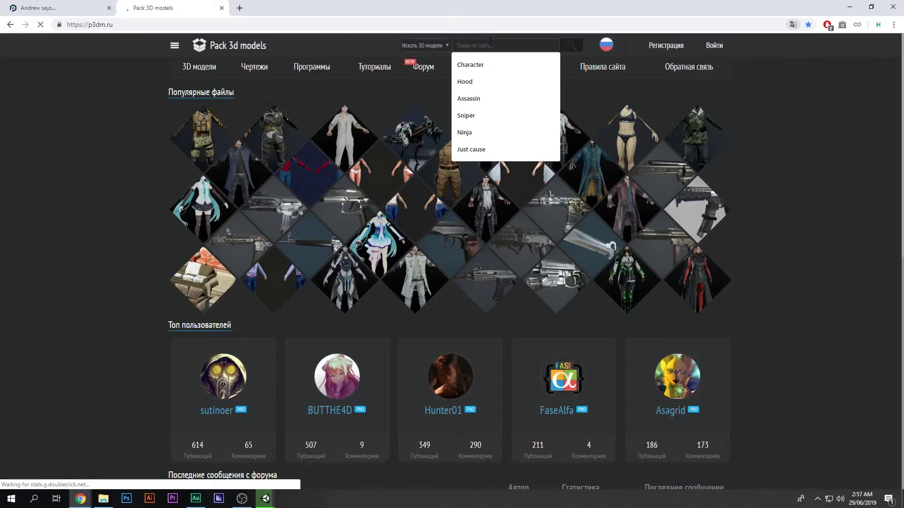
pyautogui.write('terror')
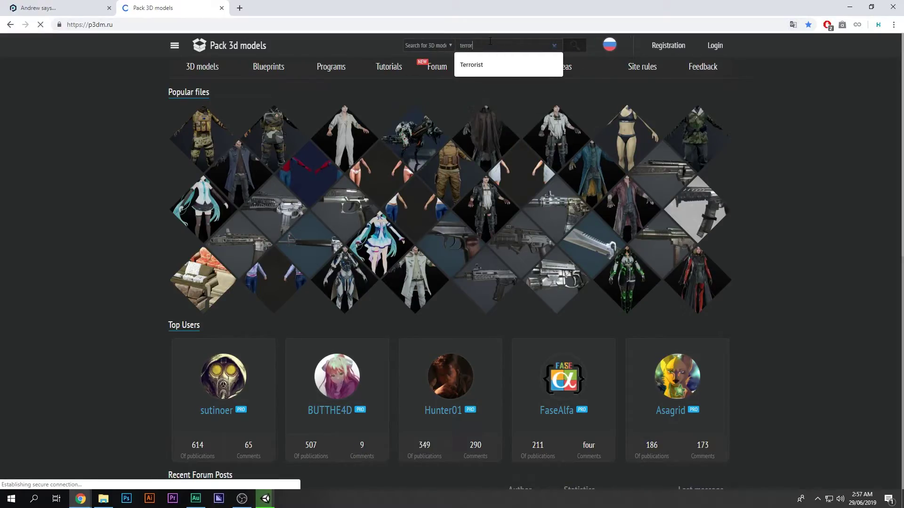
pyautogui.press('Down')
pyautogui.press('Return')
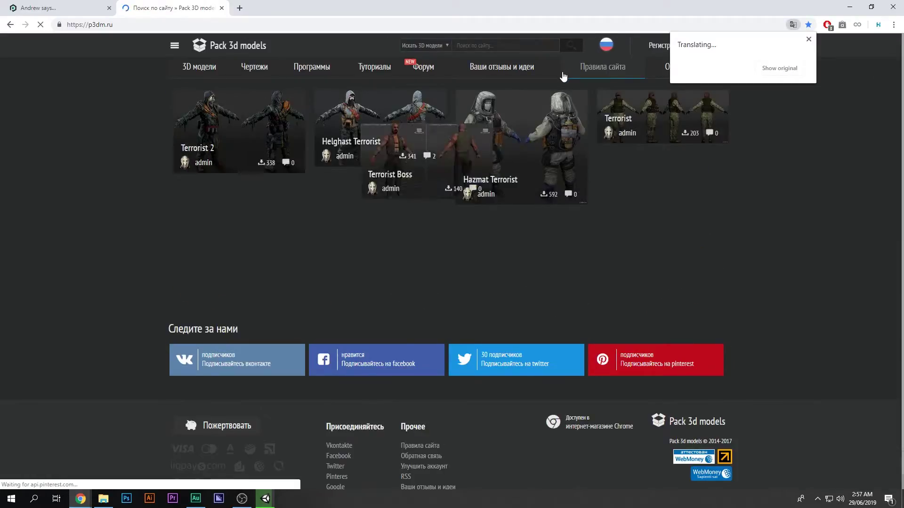
pyautogui.middleClick(355, 117)
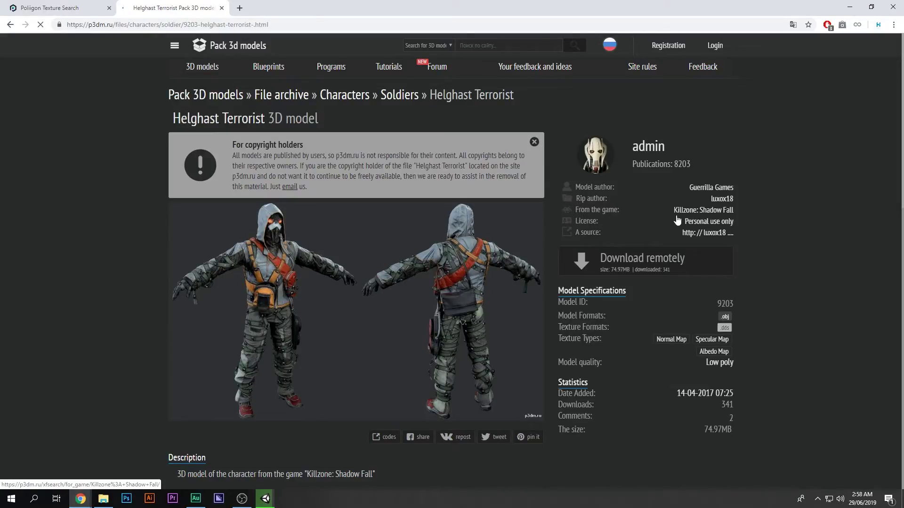
# Step: List the models from Killzone: Shadow Fall and open the Armadillo Trooper page in its own tab
pyautogui.click(708, 215)
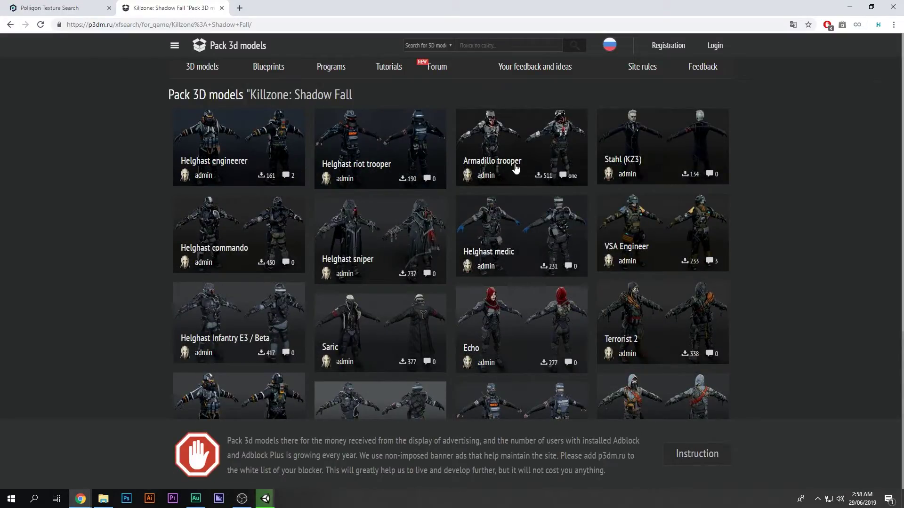
pyautogui.middleClick(478, 152)
pyautogui.click(260, 8)
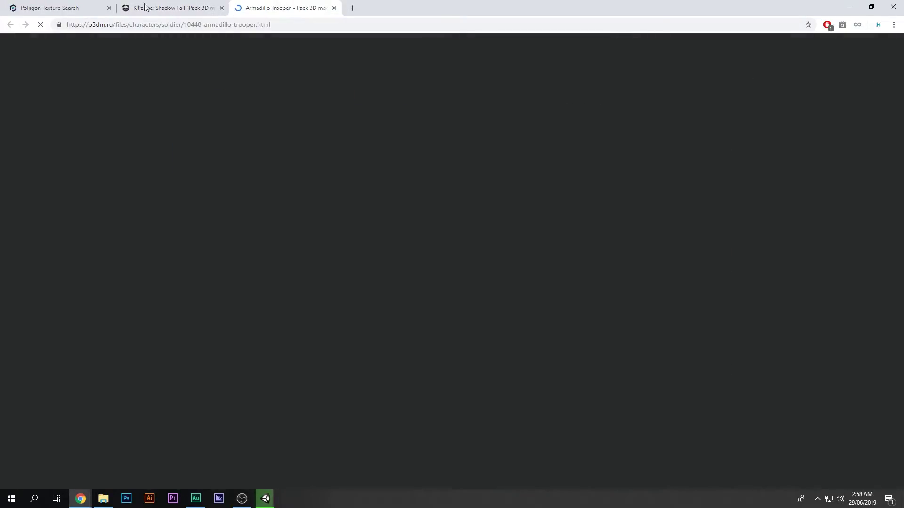
# Step: Return to the Helghast Terrorist page and compare it with the Armadillo Trooper model page
pyautogui.click(127, 12)
pyautogui.click(10, 25)
pyautogui.click(283, 8)
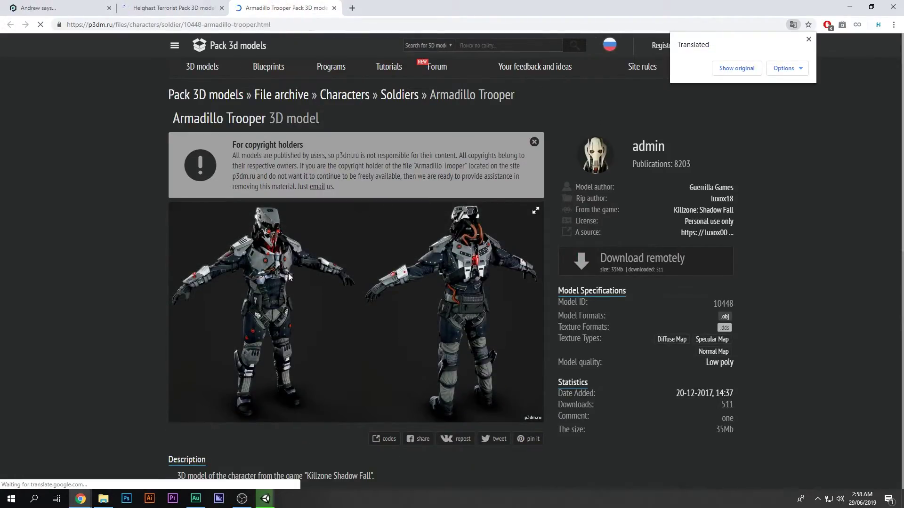
pyautogui.click(188, 6)
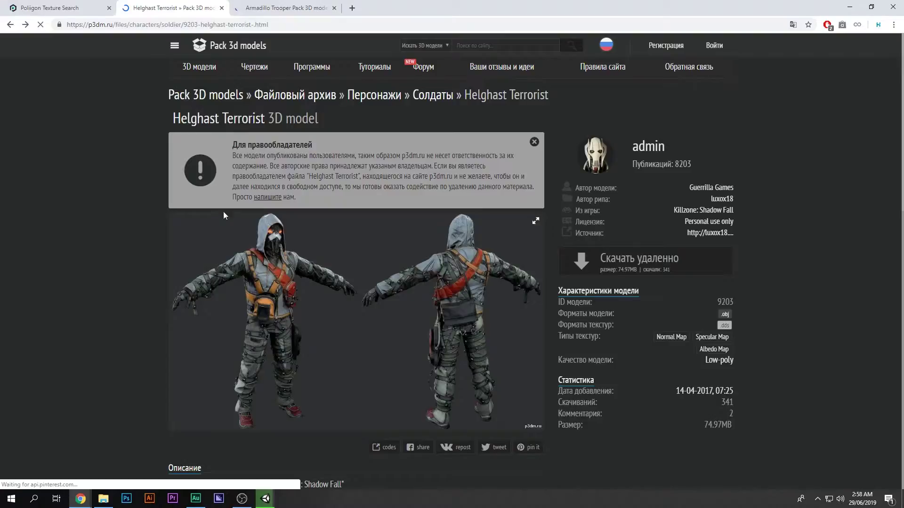
pyautogui.click(258, 5)
pyautogui.click(198, 5)
pyautogui.click(274, 4)
pyautogui.click(216, 4)
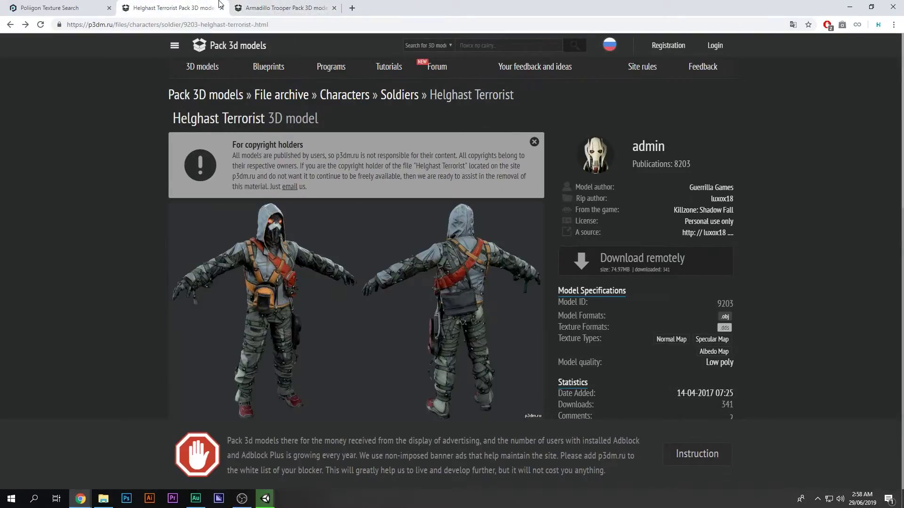
pyautogui.click(266, 4)
pyautogui.click(188, 7)
pyautogui.click(274, 5)
pyautogui.click(193, 7)
pyautogui.click(84, 3)
pyautogui.click(179, 7)
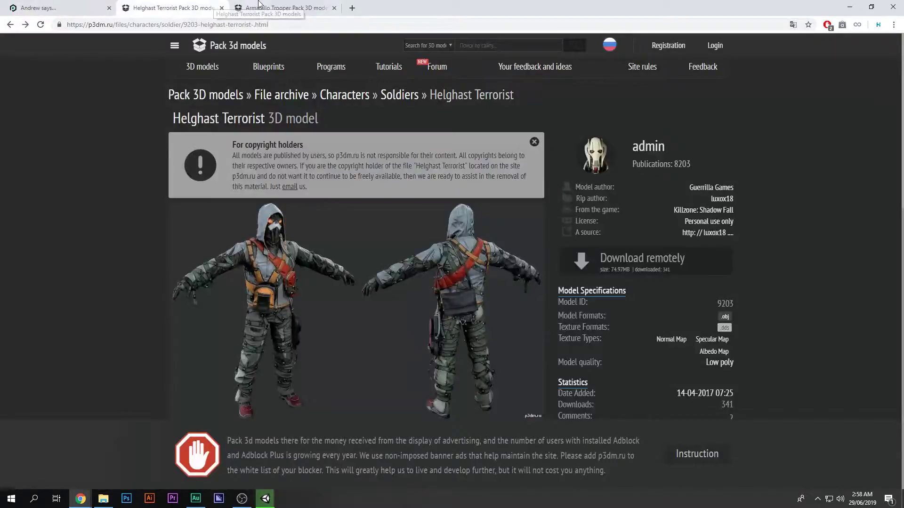
# Step: Search the site's 3D models for Battle Field V
pyautogui.click(514, 45)
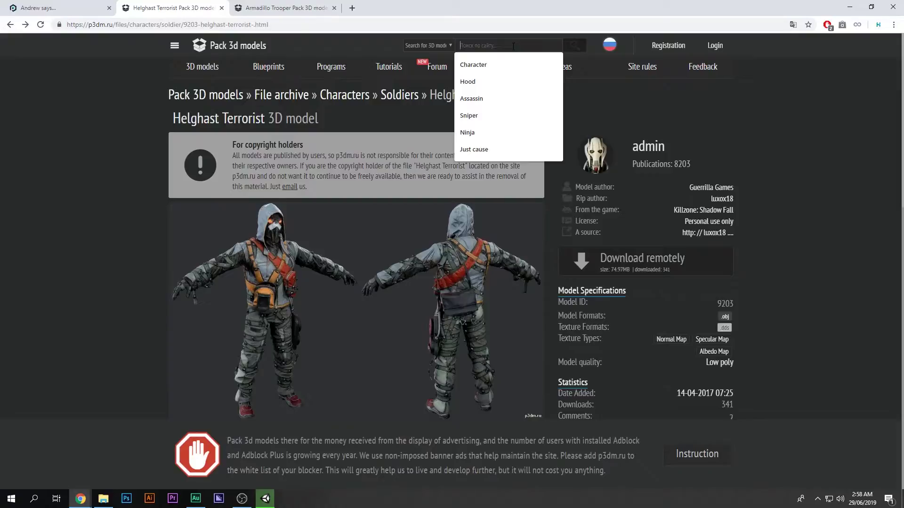
pyautogui.write('Battle Field V')
pyautogui.press('Down')
pyautogui.press('Return')
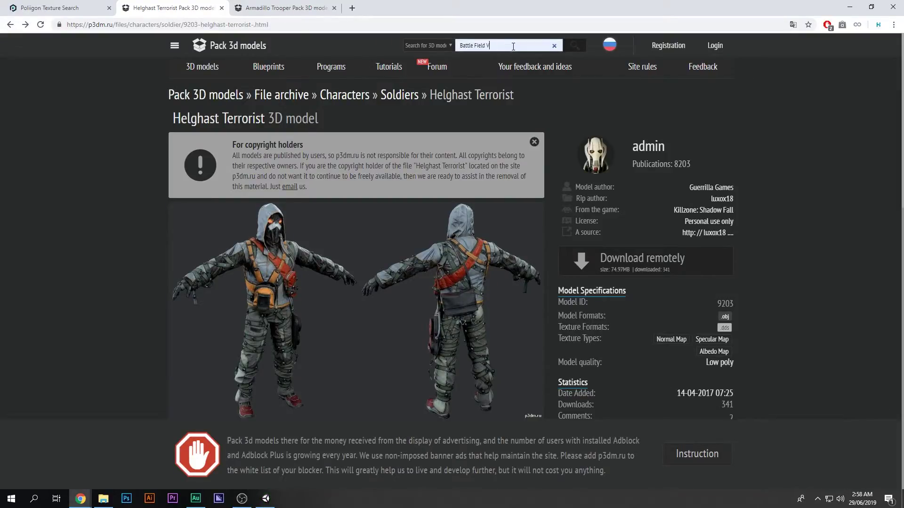
pyautogui.click(575, 48)
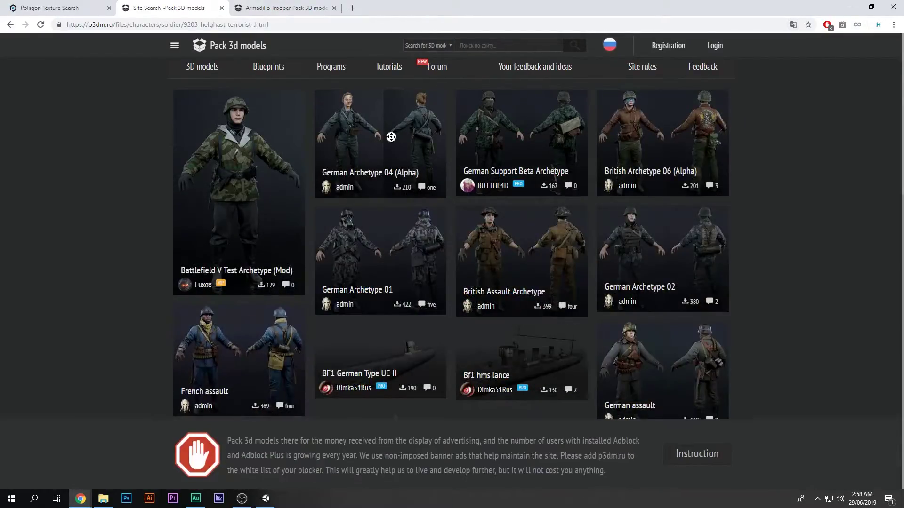
# Step: View the German Archetype 04 (Alpha) and German Support Beta Archetype pages in separate tabs, and close both
pyautogui.middleClick(381, 170)
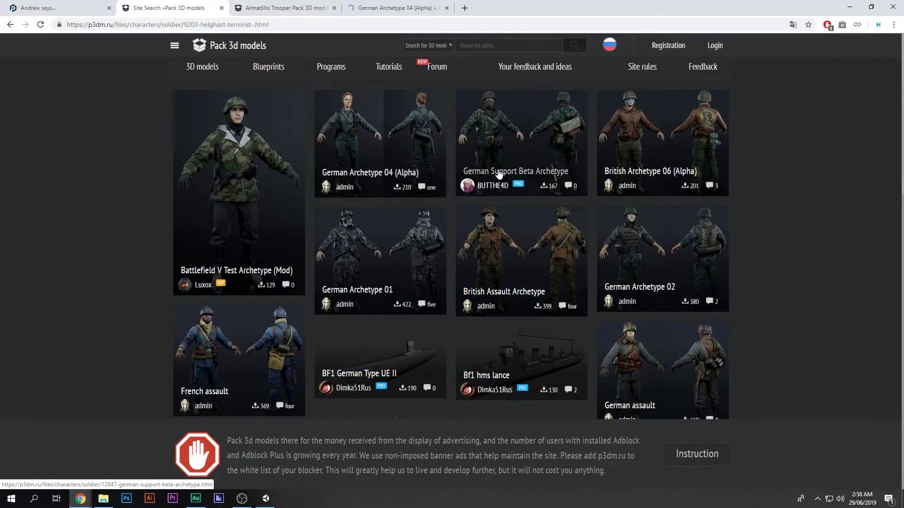
pyautogui.middleClick(532, 172)
pyautogui.click(285, 7)
pyautogui.click(367, 5)
pyautogui.click(463, 7)
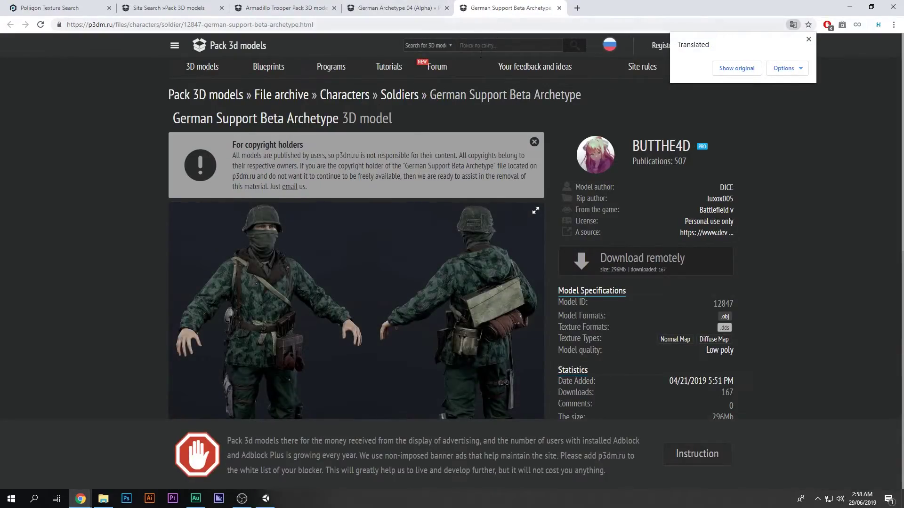
pyautogui.scroll(-1, 316, 165)
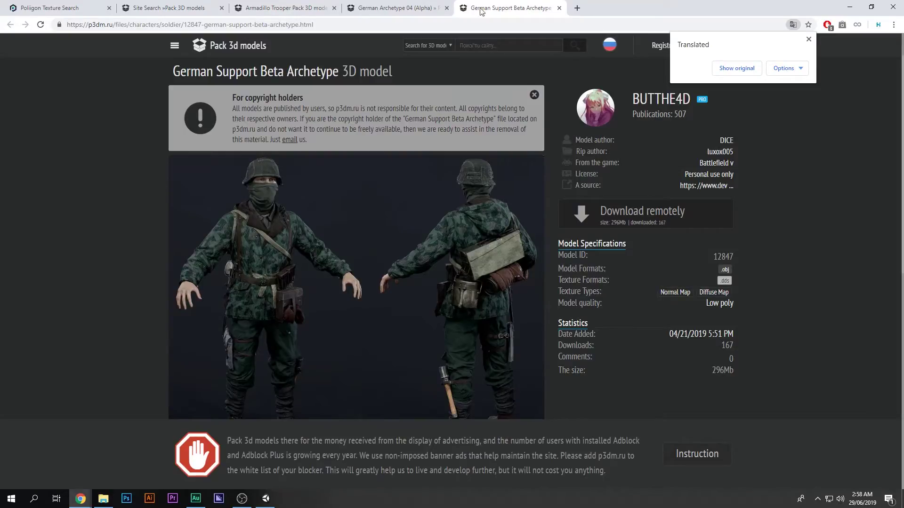
pyautogui.click(558, 8)
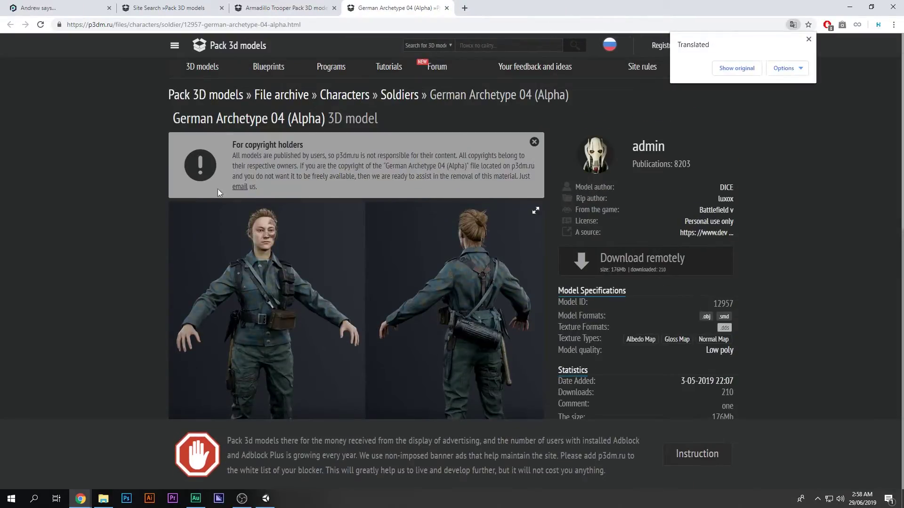
pyautogui.click(446, 8)
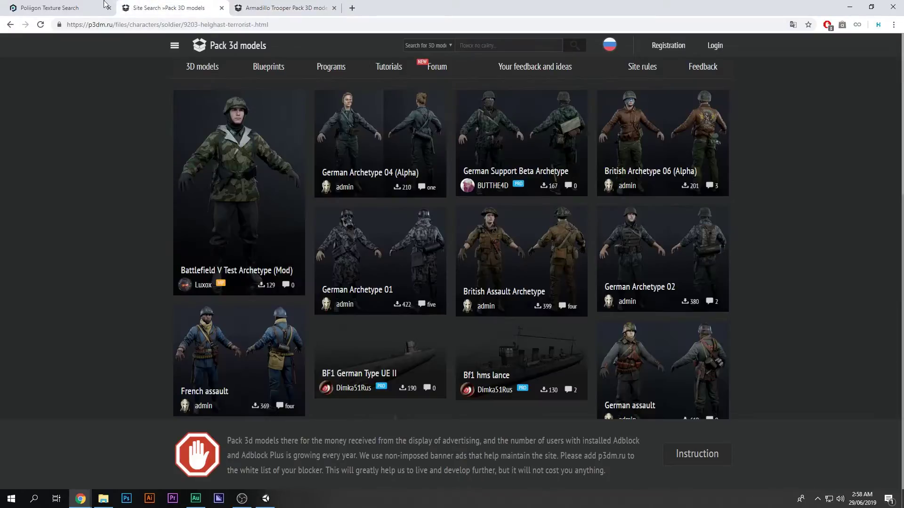
# Step: Glance at the free textures on Poliigon and switch back to the scene in Unity
pyautogui.click(94, 8)
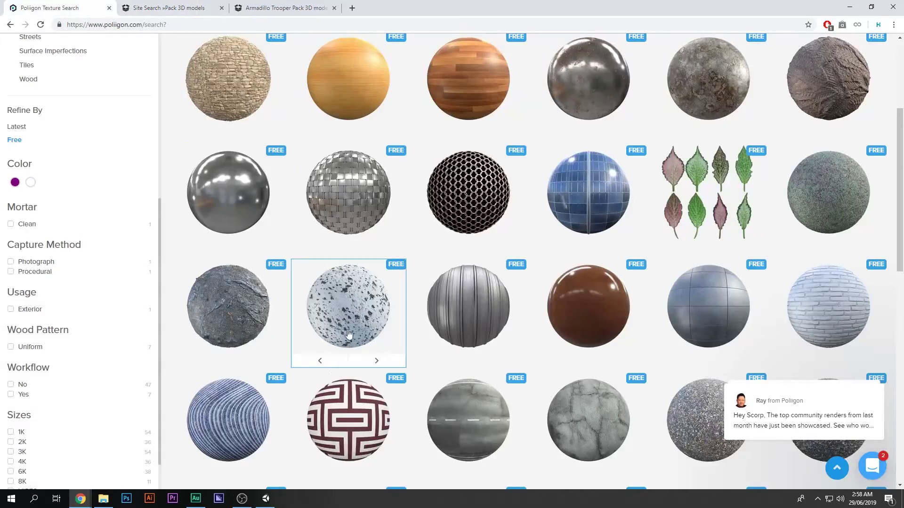
pyautogui.click(265, 498)
pyautogui.moveTo(399, 182); pyautogui.dragTo(392, 177, button='middle')
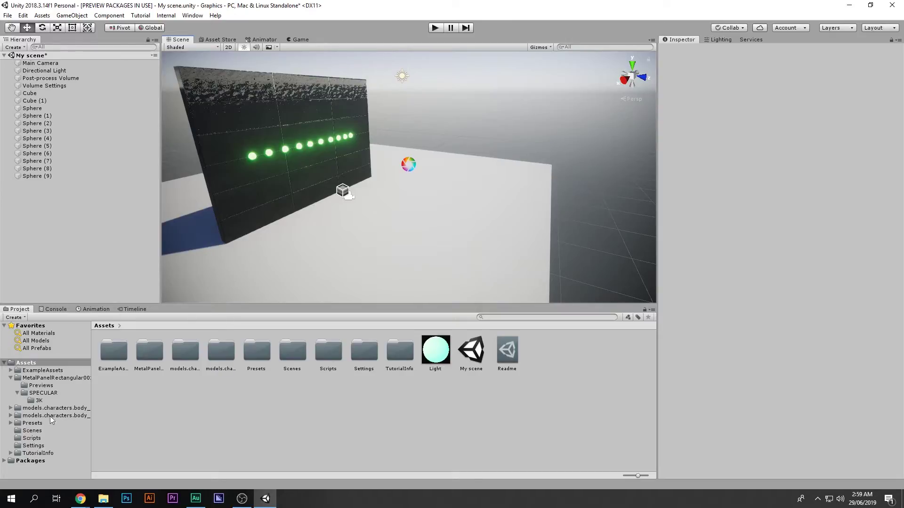
# Step: Open the hgh_terrorist_1_set folder and examine the HGH_Terrorist_1 model's import settings and an enlarged preview of the model
pyautogui.click(42, 370)
pyautogui.click(27, 363)
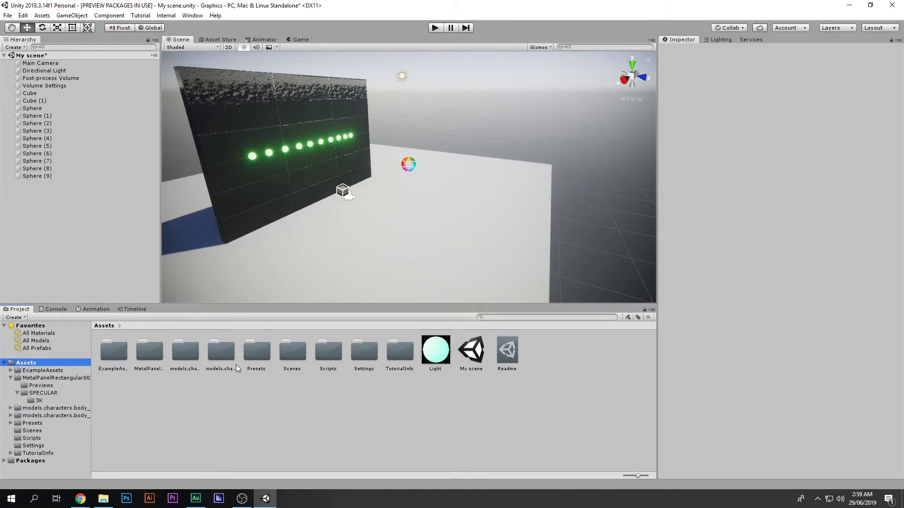
pyautogui.doubleClick(184, 352)
pyautogui.click(262, 351)
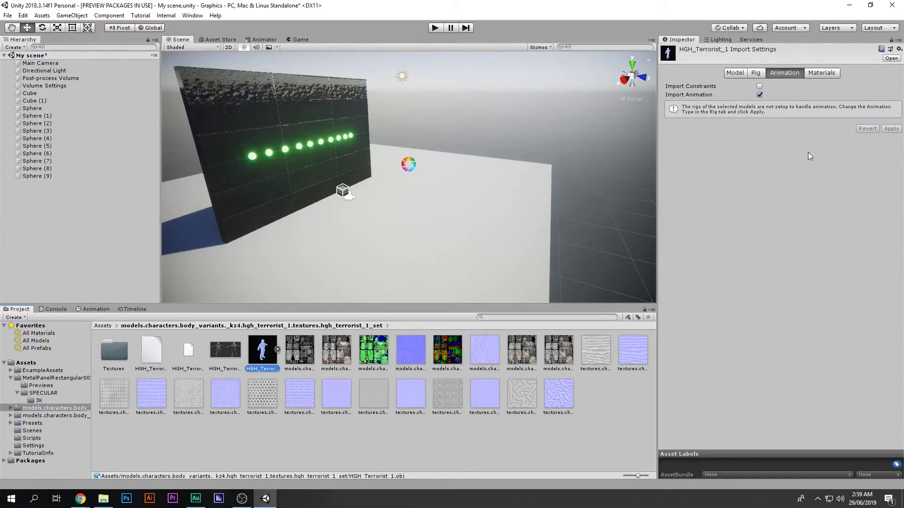
pyautogui.click(733, 74)
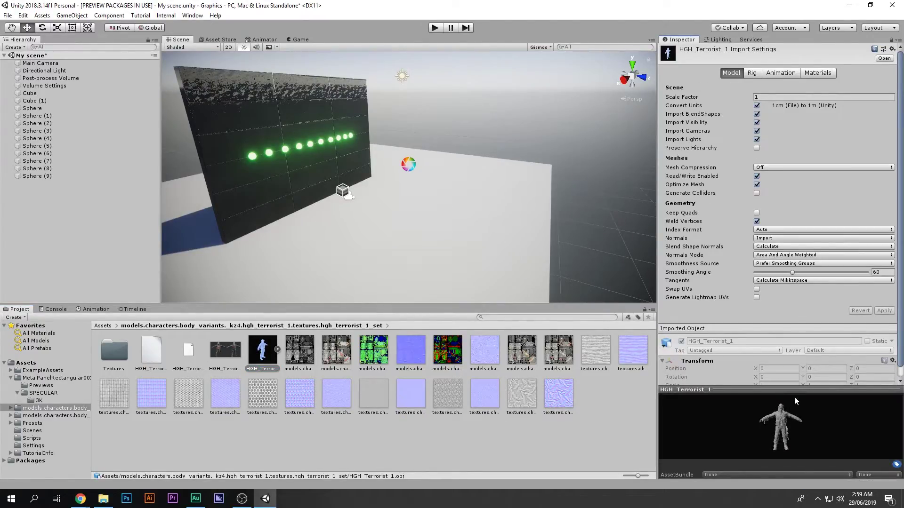
pyautogui.click(803, 386)
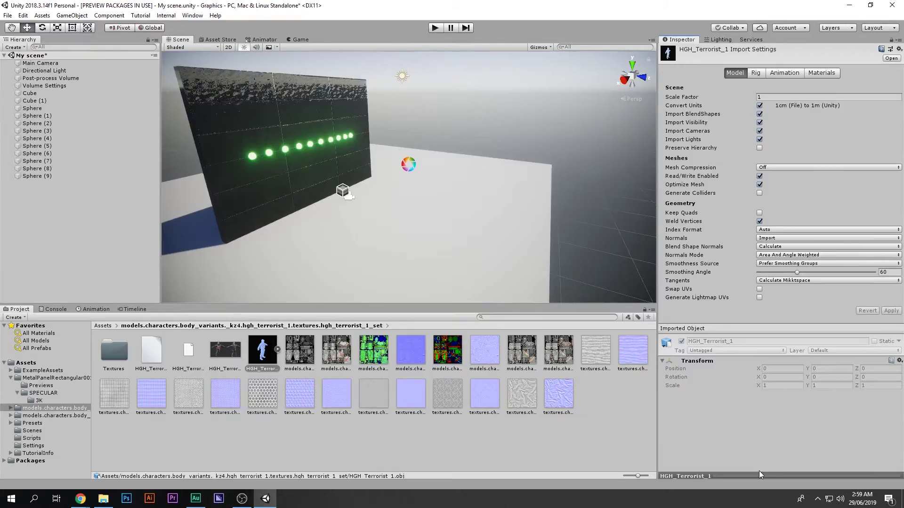
pyautogui.moveTo(758, 473); pyautogui.dragTo(773, 284)
pyautogui.moveTo(759, 365); pyautogui.dragTo(343, 355)
# Step: Place the HGH_Terrorist_1 model on the floor of the scene and apply a smaller import scale factor to bring it to character size
pyautogui.moveTo(269, 355); pyautogui.dragTo(413, 234)
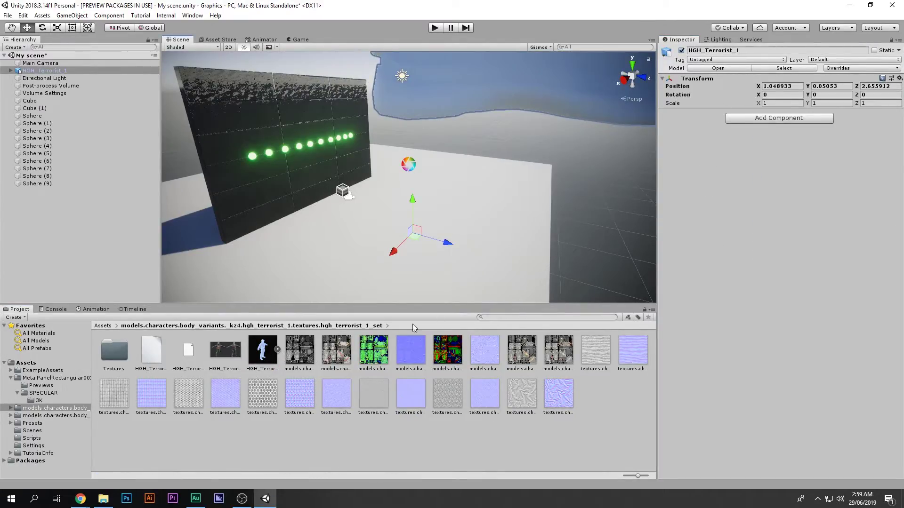
pyautogui.click(274, 353)
pyautogui.click(781, 96)
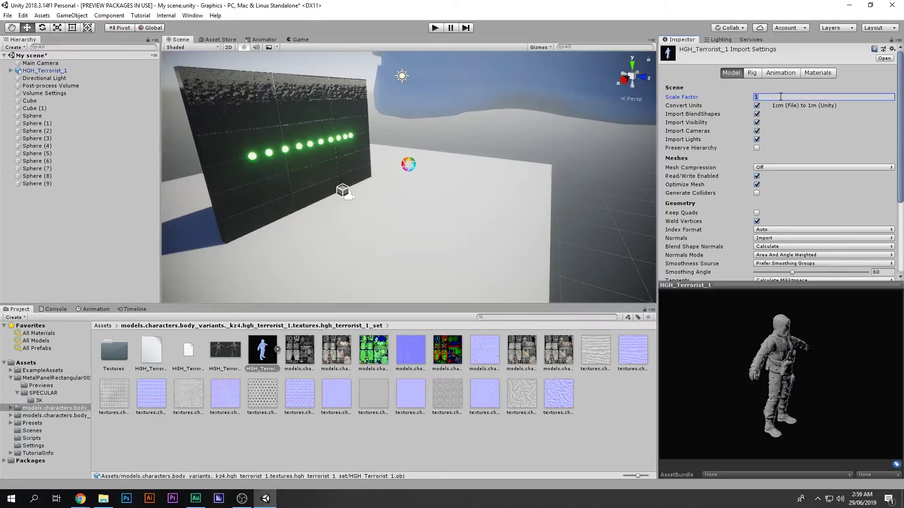
pyautogui.scroll(-5, 849, 226)
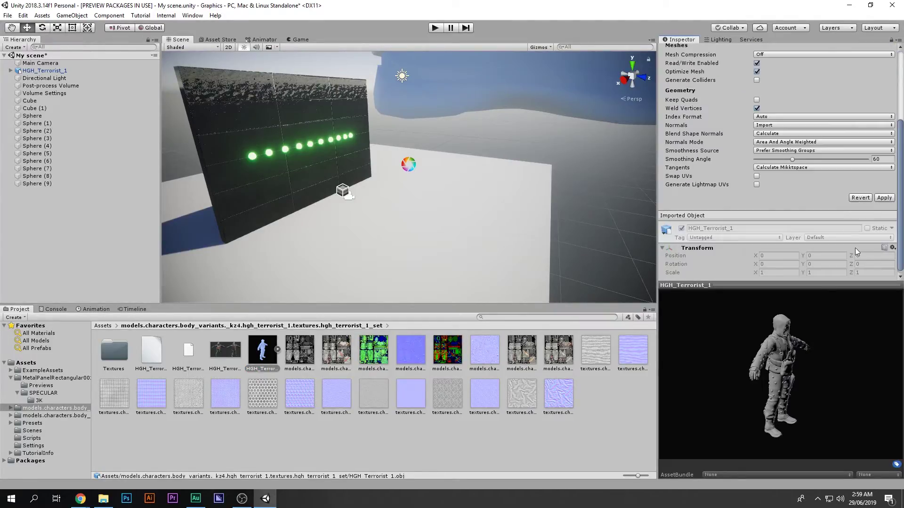
pyautogui.click(884, 201)
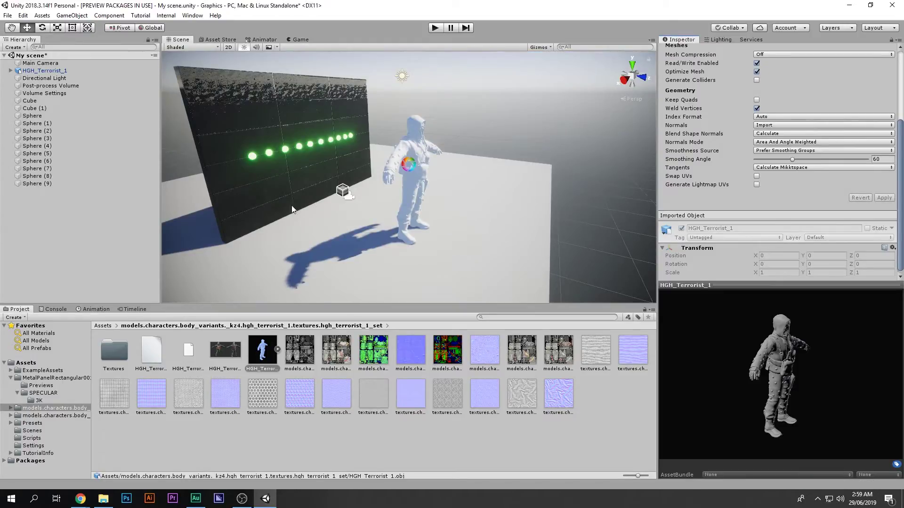
# Step: Place the hgh_armadillo model from the hgh_spec_op_set folder beside the hooded character and apply a smaller import scale factor
pyautogui.press('BackSpace')
pyautogui.doubleClick(219, 353)
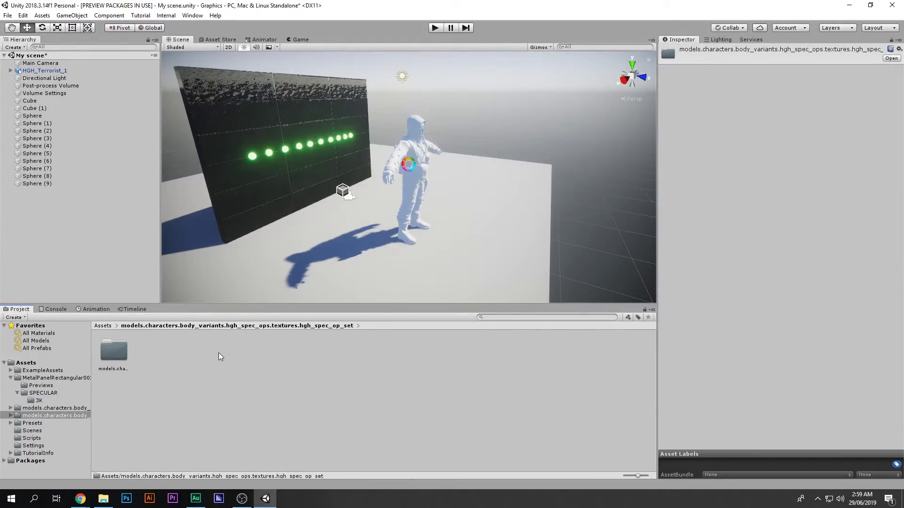
pyautogui.doubleClick(129, 354)
pyautogui.moveTo(269, 300); pyautogui.dragTo(389, 254)
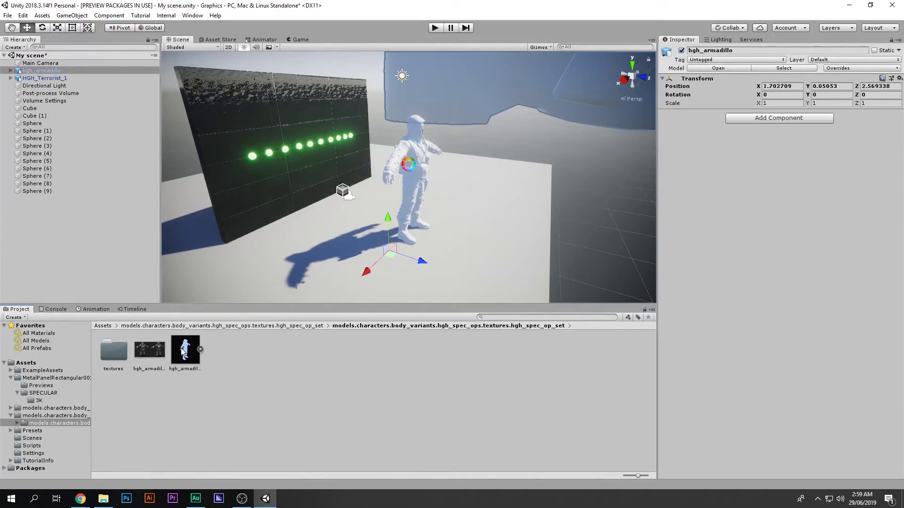
pyautogui.click(183, 351)
pyautogui.click(794, 96)
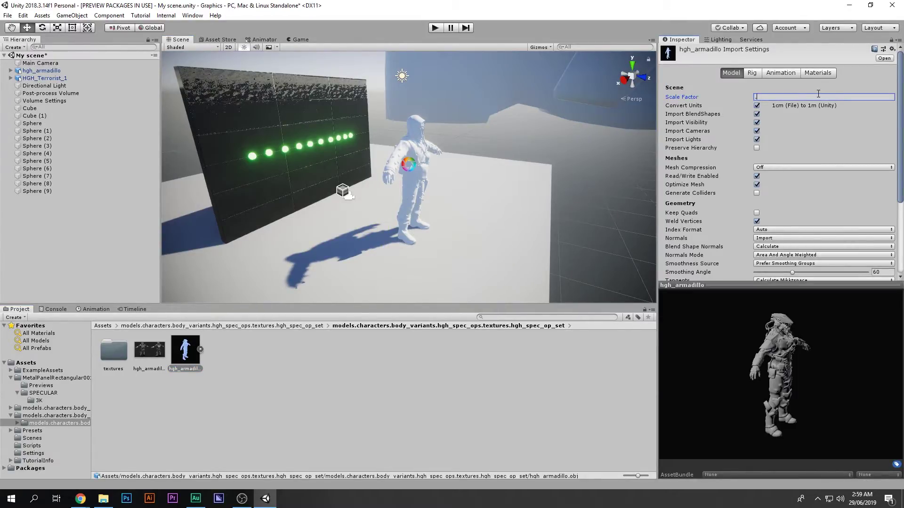
pyautogui.scroll(-5, 862, 192)
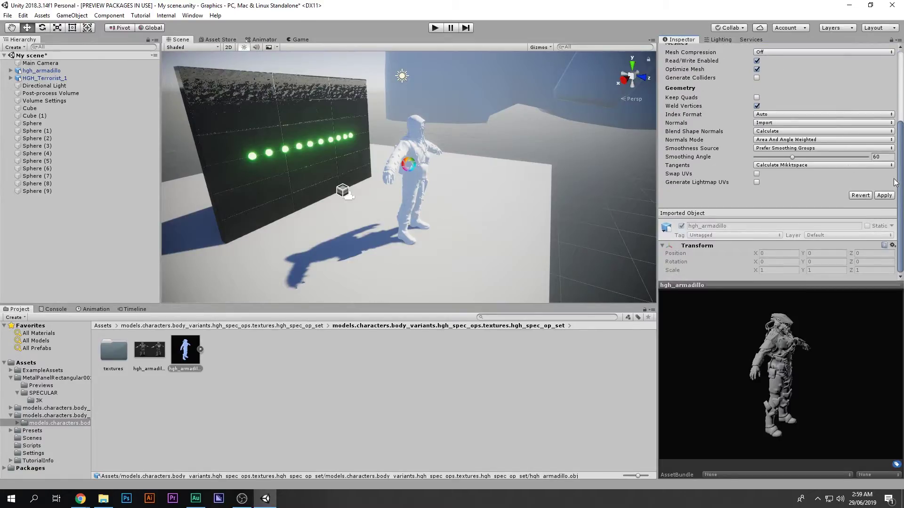
pyautogui.click(887, 196)
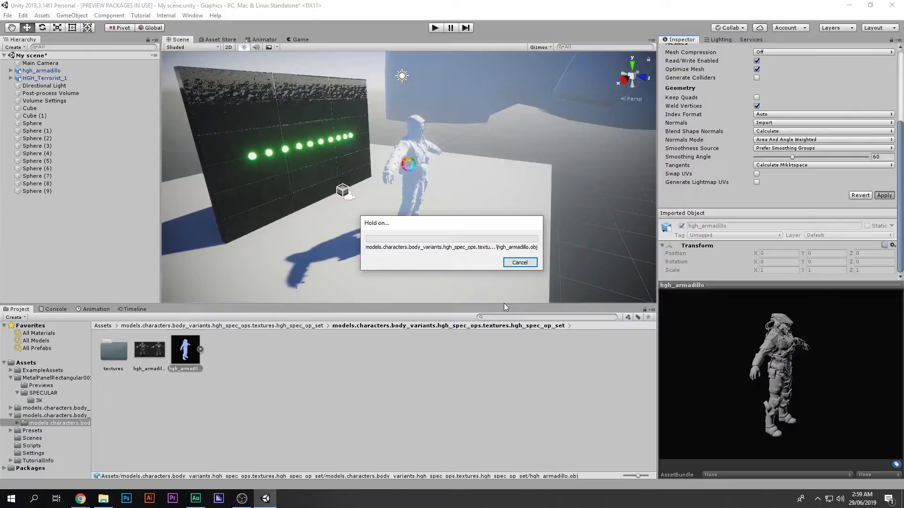
# Step: Move the hgh_armadillo character along the X axis to 3.252, away from the hooded character
pyautogui.click(405, 183)
pyautogui.keyDown('alt'); pyautogui.moveTo(418, 181); pyautogui.dragTo(343, 207); pyautogui.keyUp('alt')
pyautogui.moveTo(343, 207); pyautogui.dragTo(334, 201, button='right')
pyautogui.moveTo(376, 212); pyautogui.dragTo(313, 175, button='middle')
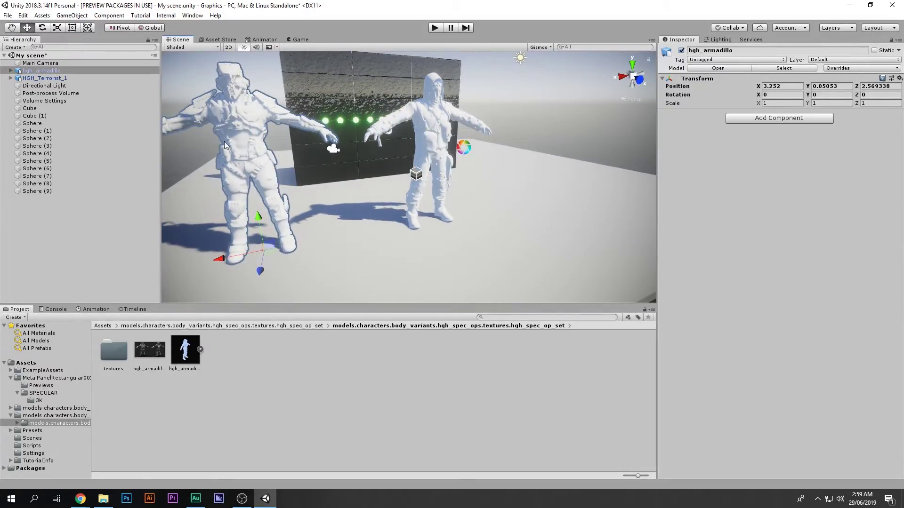
# Step: Examine the untextured hooded character's head and upper body up close
pyautogui.click(194, 144)
pyautogui.scroll(5, 380, 128)
pyautogui.moveTo(379, 128); pyautogui.dragTo(345, 178, button='middle')
pyautogui.scroll(3, 370, 177)
pyautogui.scroll(-3, 346, 170)
pyautogui.scroll(-3, 454, 158)
pyautogui.scroll(3, 344, 178)
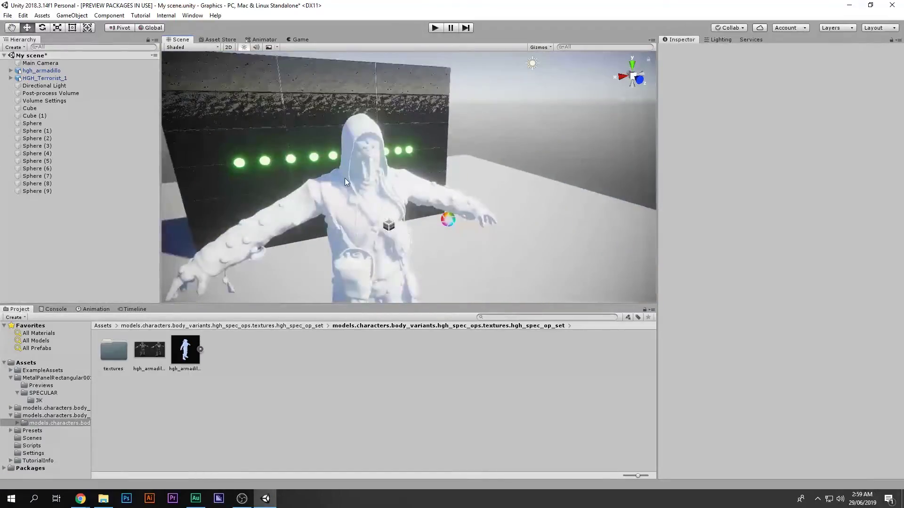
pyautogui.keyDown('alt'); pyautogui.moveTo(345, 178); pyautogui.dragTo(444, 143); pyautogui.keyUp('alt')
# Step: Create a new material named Hooded in the hgh_terrorist_1_set folder
pyautogui.press('BackSpace')
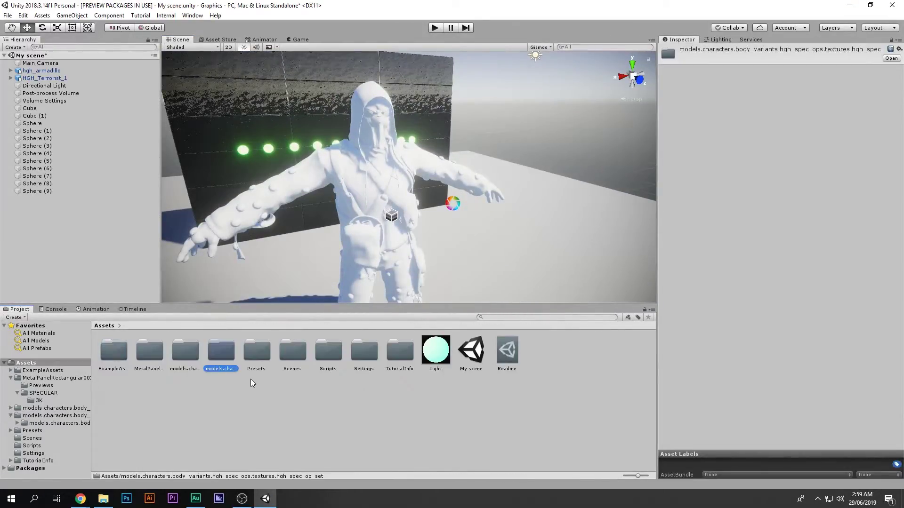
pyautogui.doubleClick(173, 362)
pyautogui.doubleClick(108, 361)
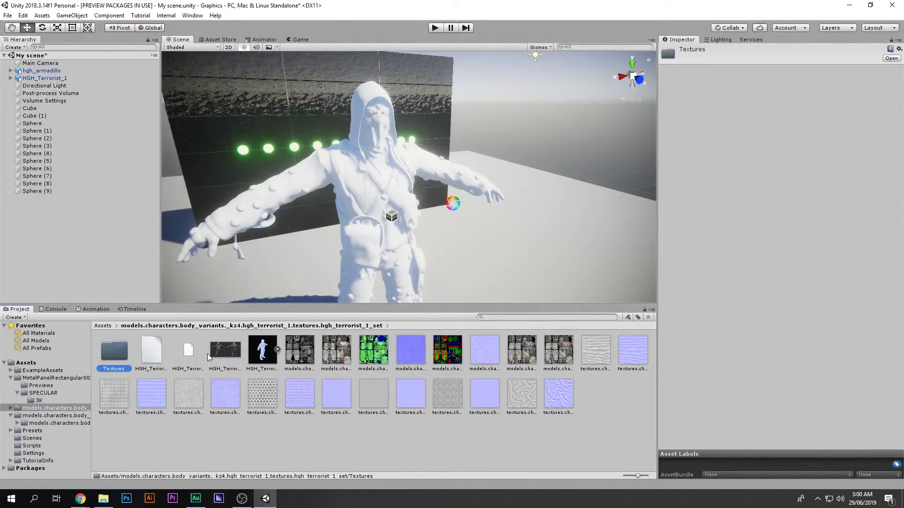
pyautogui.press('BackSpace')
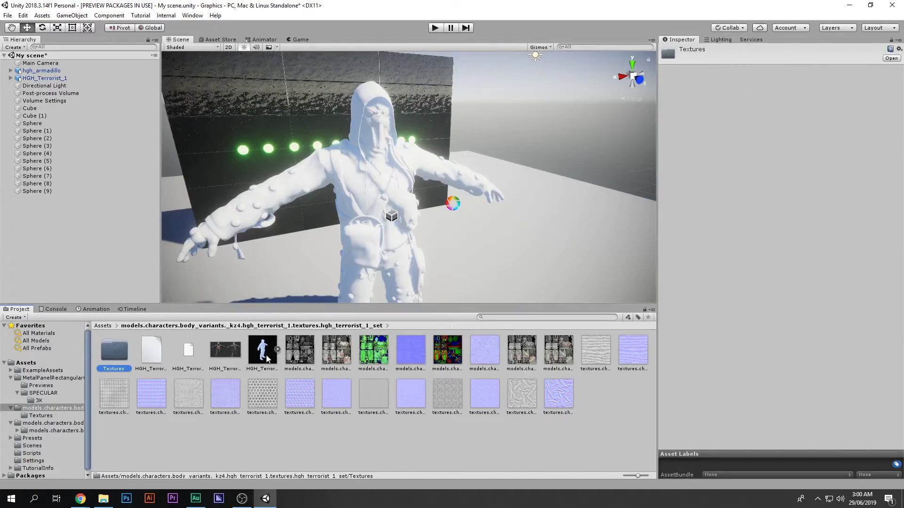
pyautogui.rightClick(466, 426)
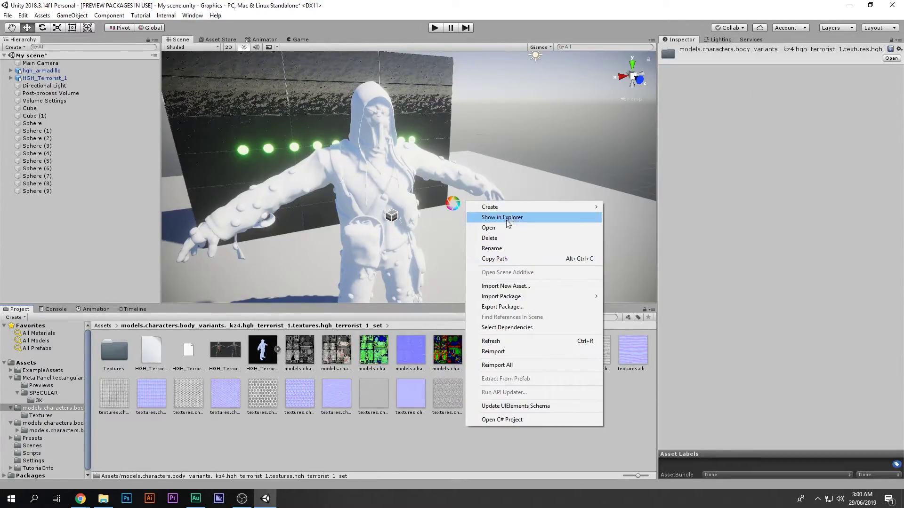
pyautogui.moveTo(525, 211)
pyautogui.click(629, 272)
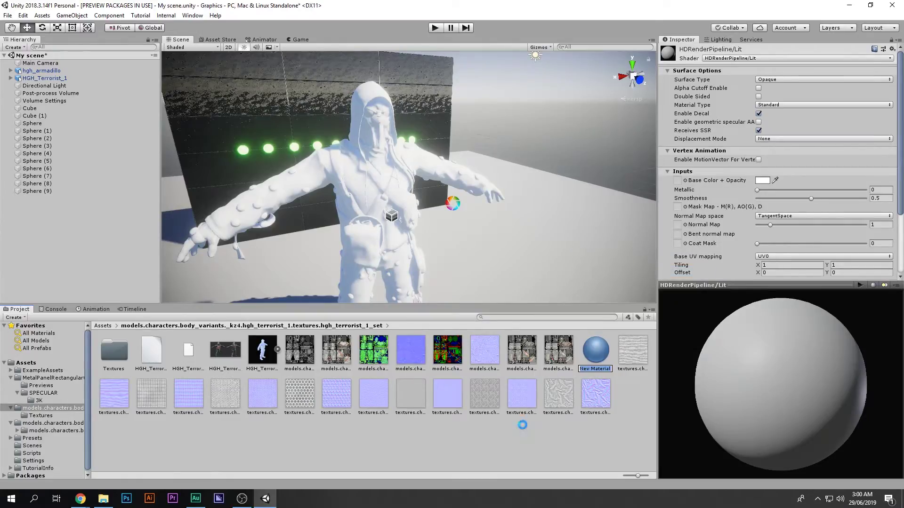
pyautogui.click(592, 370)
pyautogui.write('Hood')
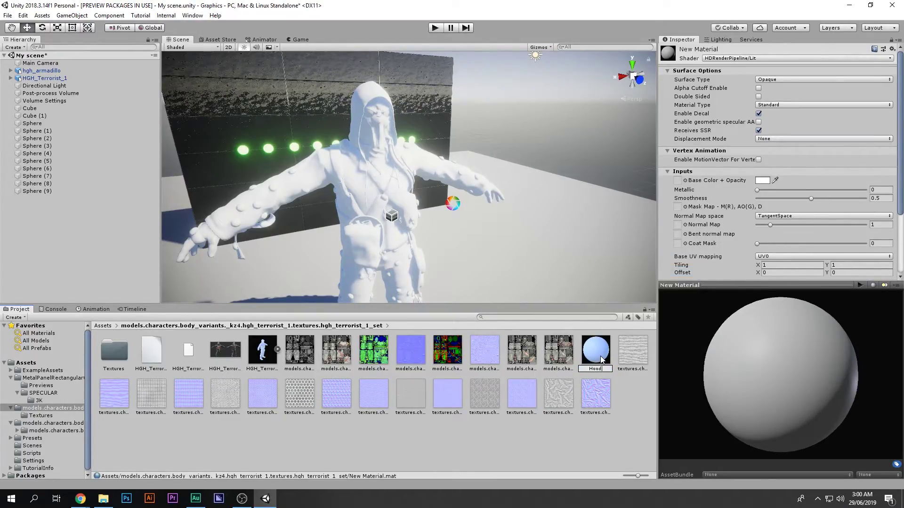
pyautogui.write('ed')
pyautogui.press('Return')
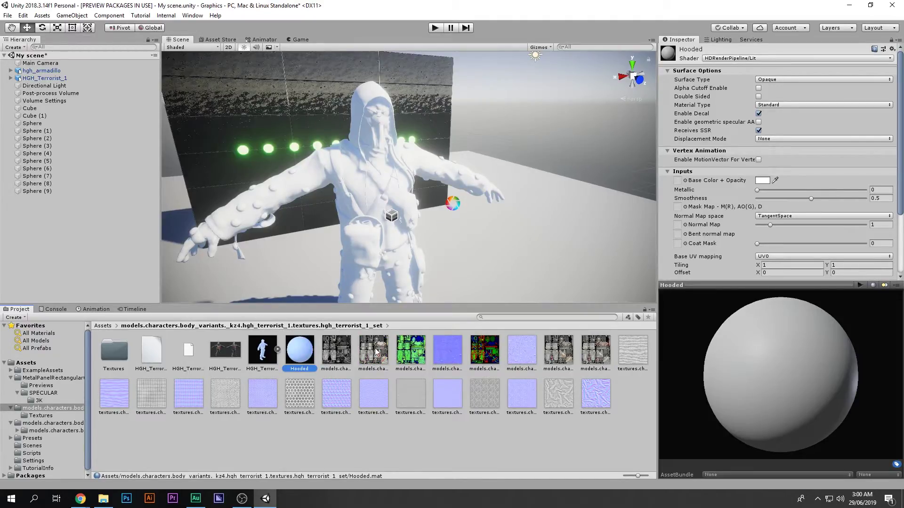
# Step: Assign the camouflage color texture from the Textures subfolder to the Hooded material's base color, keeping the material's properties locked in view
pyautogui.doubleClick(109, 355)
pyautogui.click(118, 352)
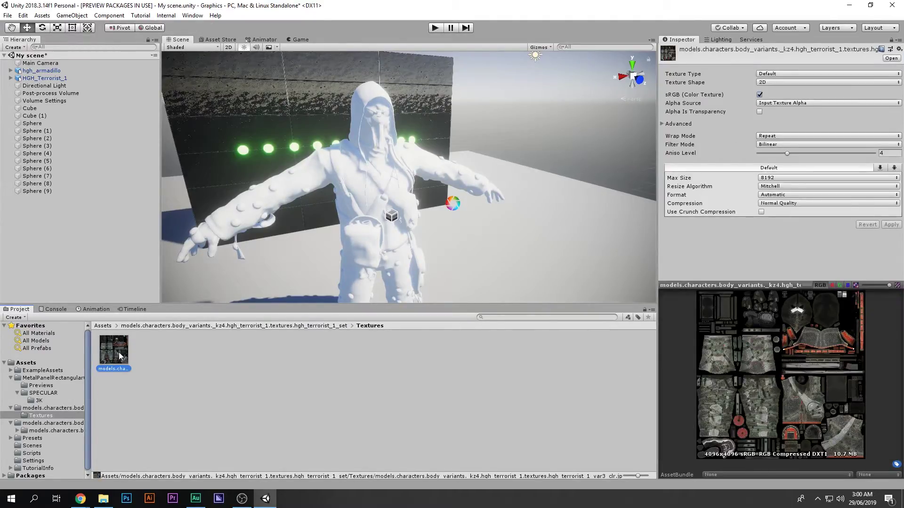
pyautogui.click(235, 375)
pyautogui.click(296, 356)
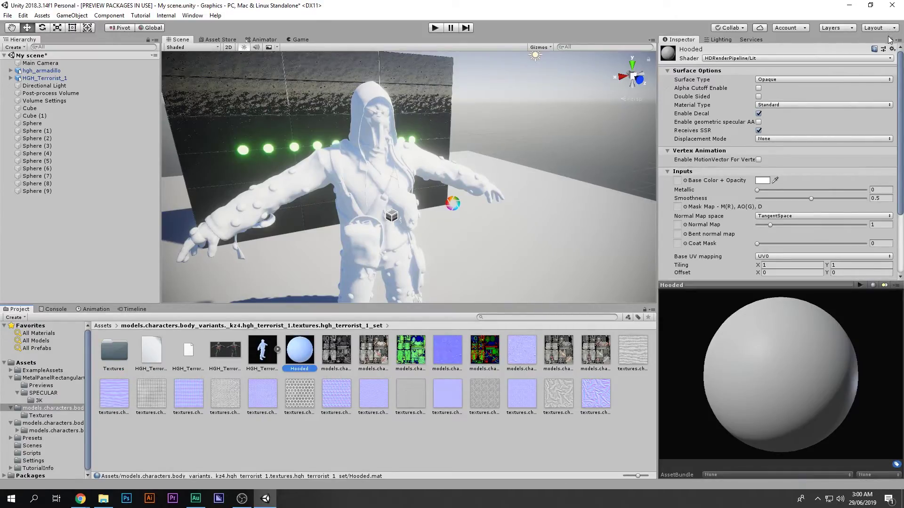
pyautogui.click(121, 358)
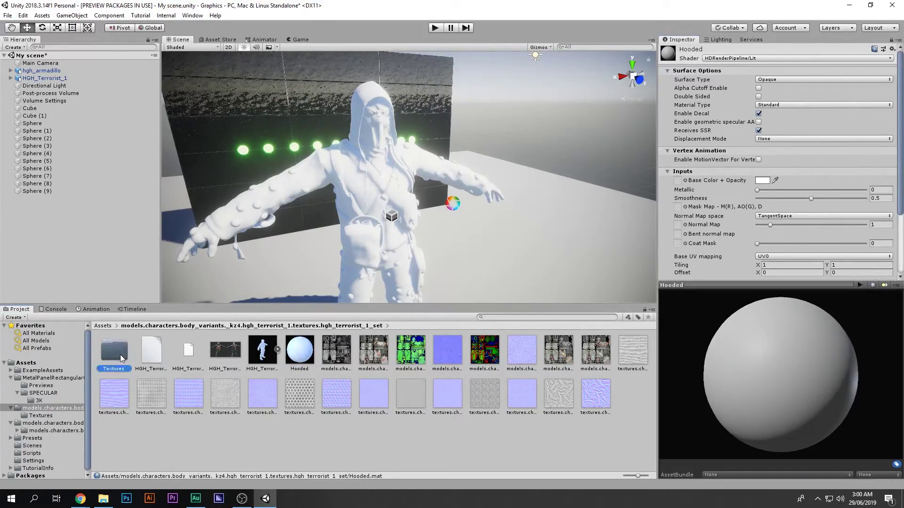
pyautogui.doubleClick(121, 357)
pyautogui.moveTo(686, 185); pyautogui.dragTo(680, 181)
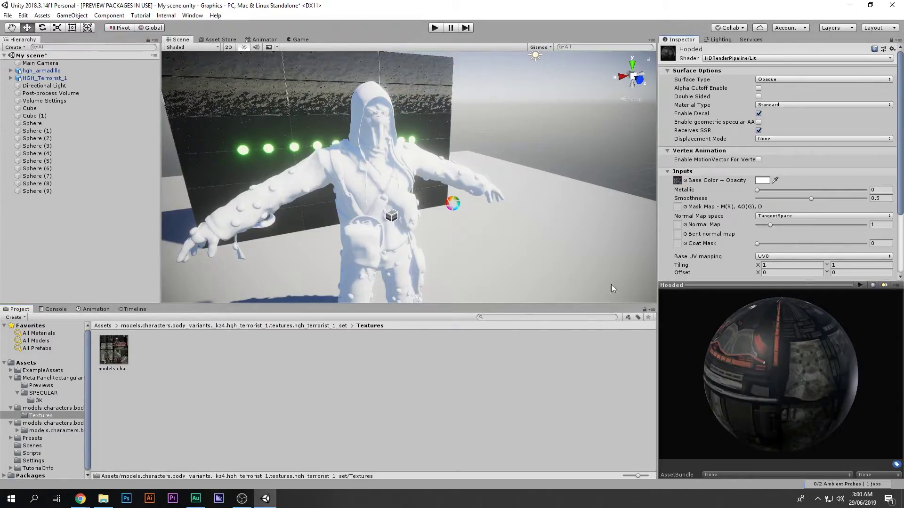
# Step: Apply the Hooded material to the hooded character in the scene and check the textured result
pyautogui.press('BackSpace')
pyautogui.moveTo(318, 355); pyautogui.dragTo(369, 201)
pyautogui.moveTo(369, 201)
pyautogui.mouseDown(button='middle')
pyautogui.moveTo(375, 119)
pyautogui.moveTo(371, 188)
pyautogui.mouseUp(button='middle')
pyautogui.scroll(6, 371, 187)
pyautogui.scroll(-3, 371, 188)
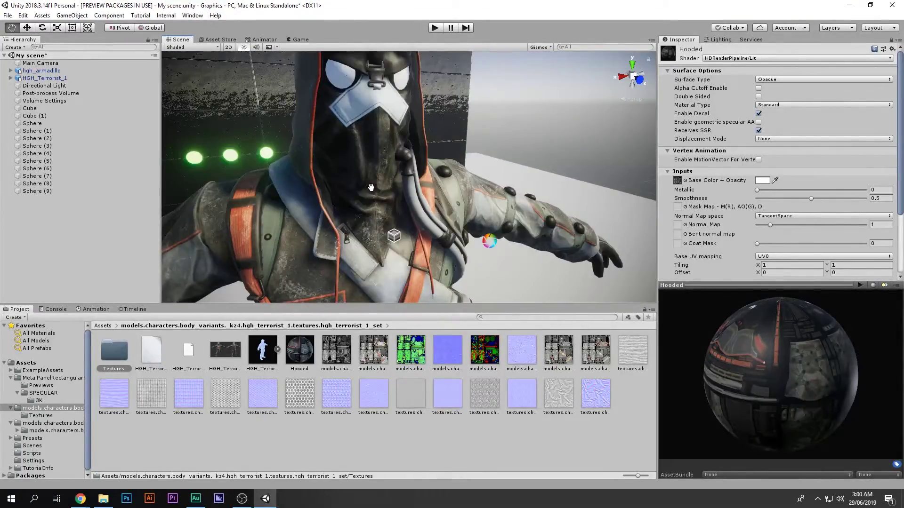
pyautogui.scroll(-5, 371, 187)
# Step: Assign the hgh_terrorist_1_det texture as the Hooded material's normal map, convert it to the normal map type, and check the fabric detail
pyautogui.click(302, 352)
pyautogui.moveTo(340, 353); pyautogui.dragTo(340, 352)
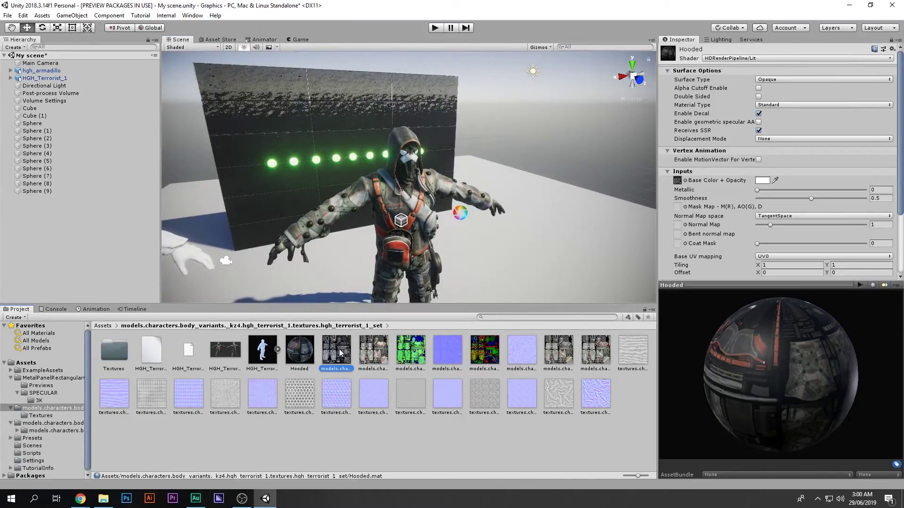
pyautogui.click(373, 350)
pyautogui.click(446, 352)
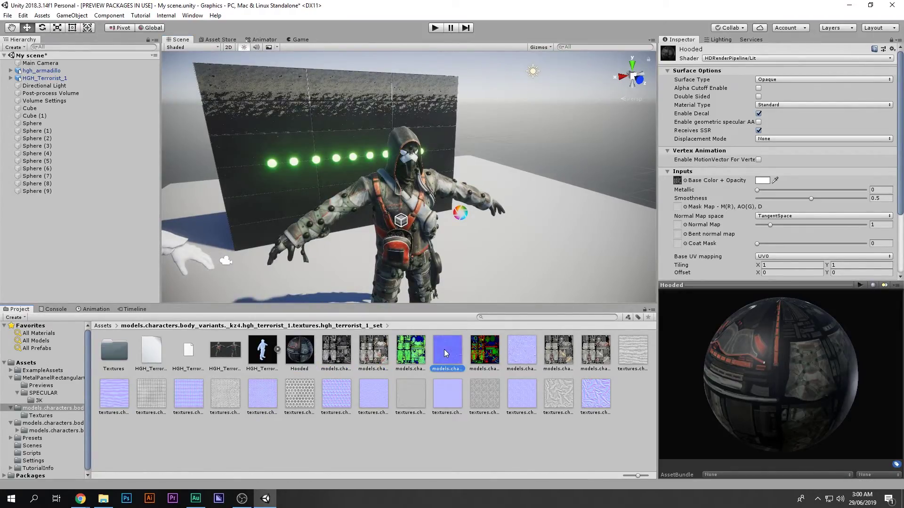
pyautogui.click(891, 40)
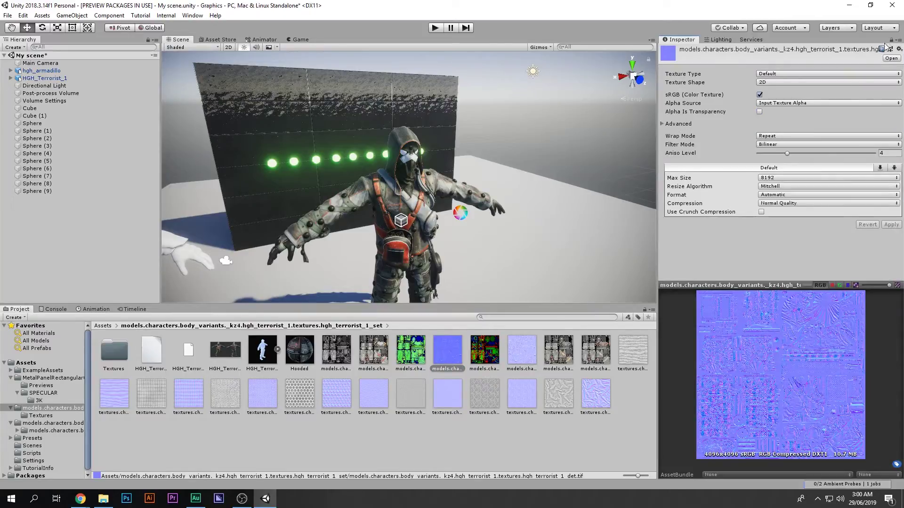
pyautogui.click(304, 353)
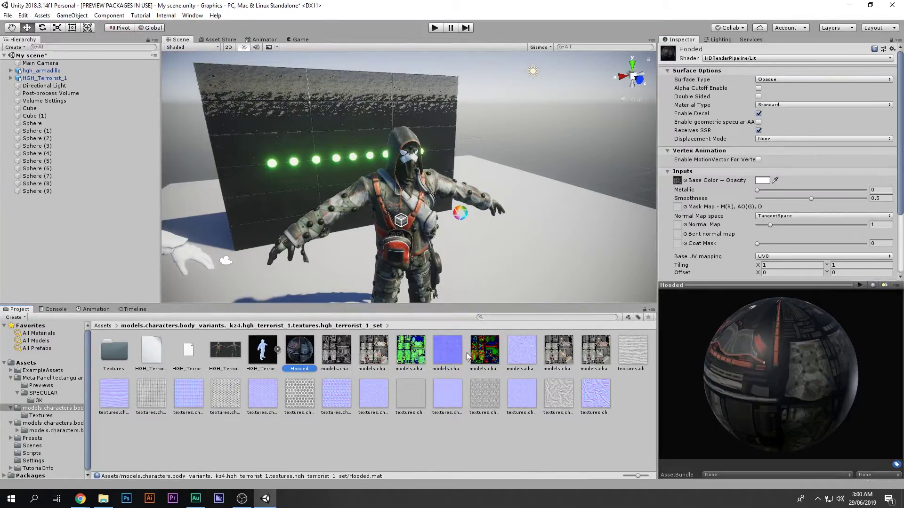
pyautogui.moveTo(675, 222); pyautogui.dragTo(677, 225)
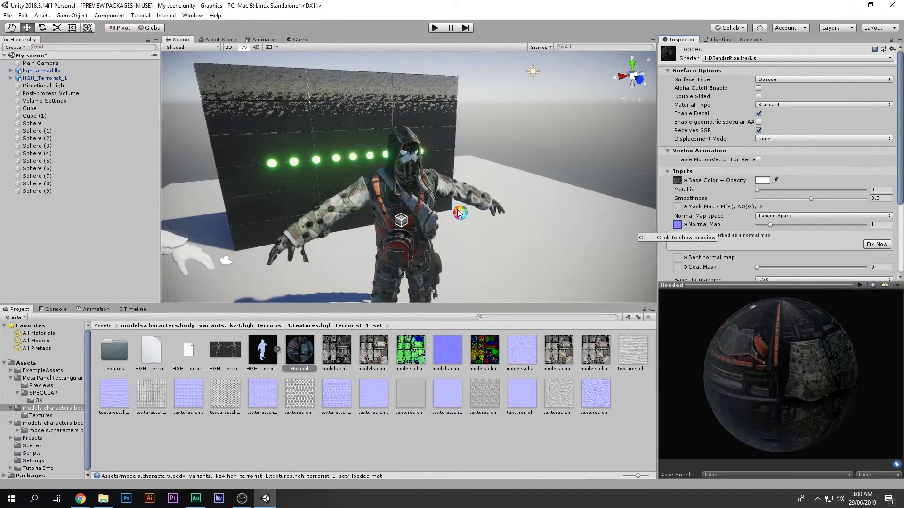
pyautogui.click(883, 244)
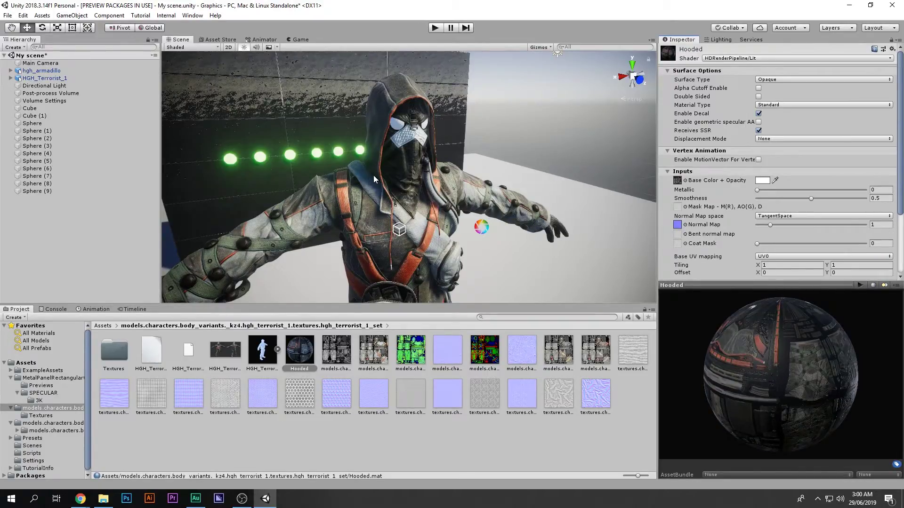
pyautogui.scroll(8, 383, 148)
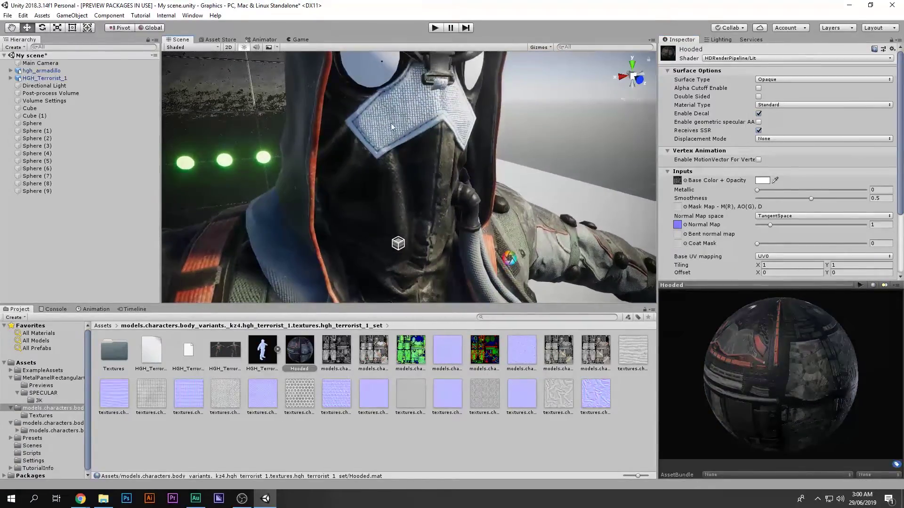
pyautogui.moveTo(478, 172); pyautogui.dragTo(419, 78, button='middle')
pyautogui.scroll(3, 450, 170)
pyautogui.scroll(-3, 452, 172)
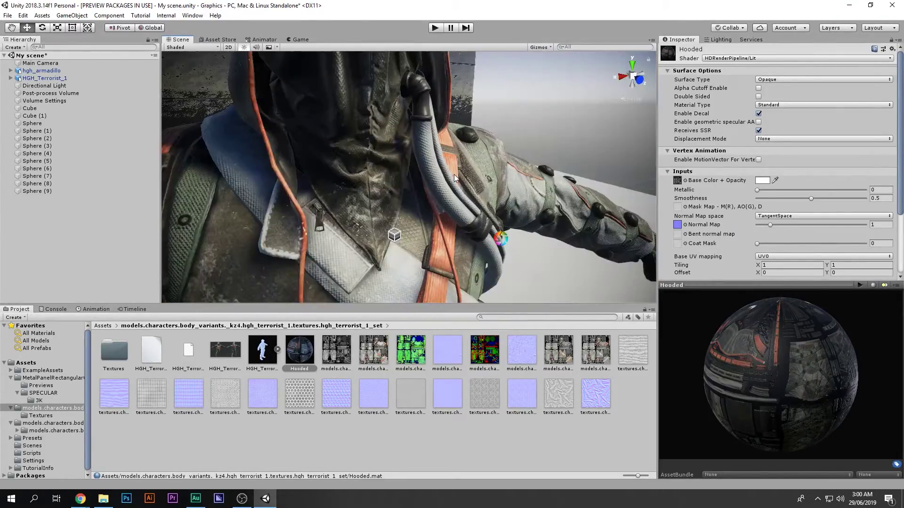
# Step: Compare the Hooded material's normal map strength at about 7.28 and 0 on the jacket, and set it back to 1
pyautogui.moveTo(454, 174); pyautogui.dragTo(403, 117, button='middle')
pyautogui.moveTo(466, 216); pyautogui.dragTo(323, 167, button='middle')
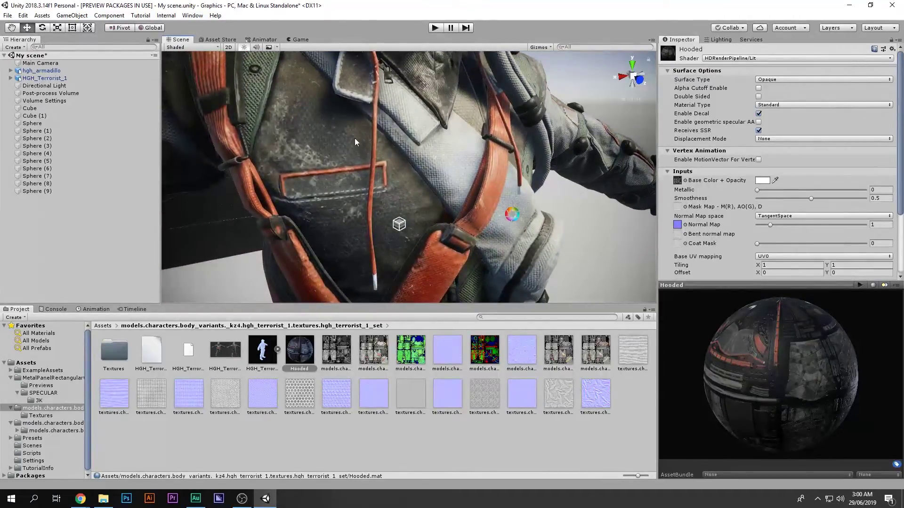
pyautogui.scroll(-5, 355, 141)
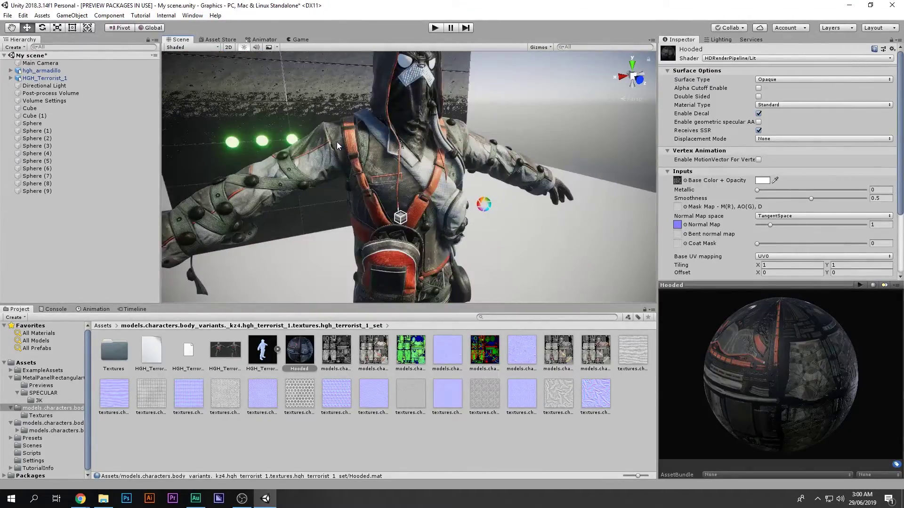
pyautogui.moveTo(769, 228); pyautogui.dragTo(855, 225)
pyautogui.scroll(5, 422, 134)
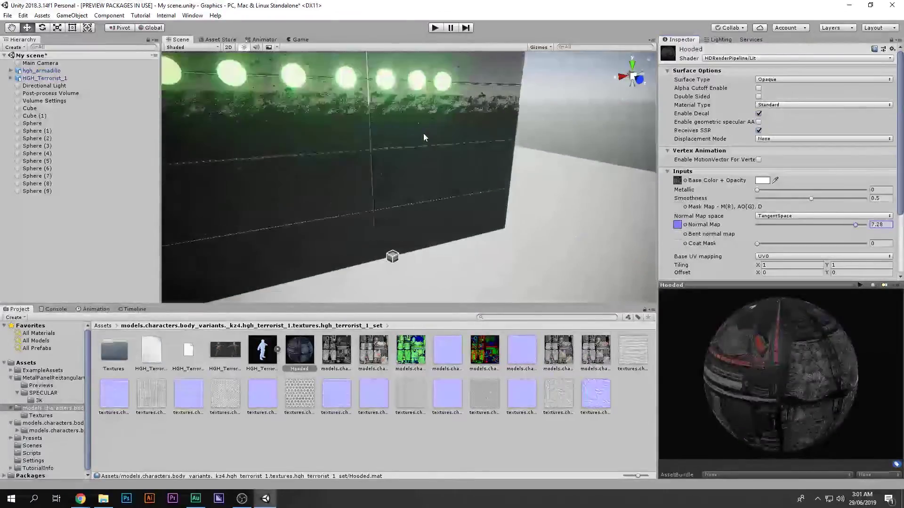
pyautogui.moveTo(853, 225); pyautogui.dragTo(701, 228)
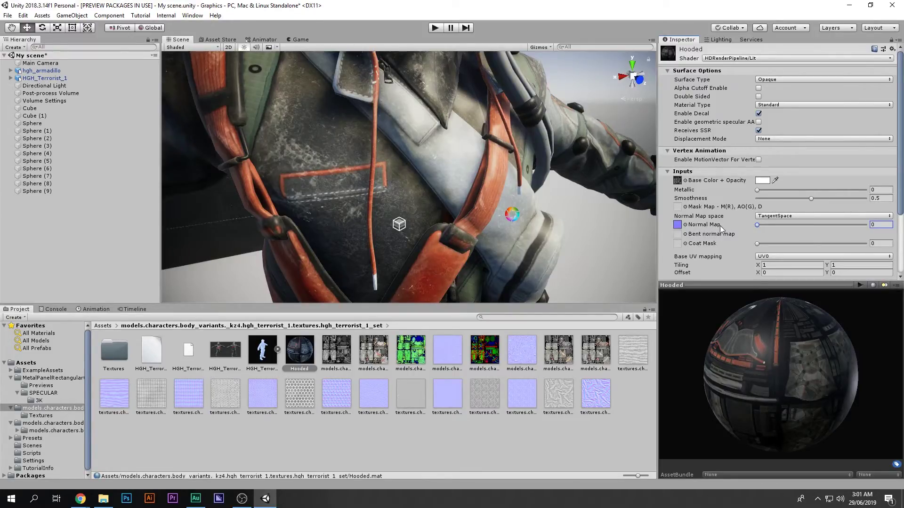
pyautogui.click(880, 224)
pyautogui.write('1')
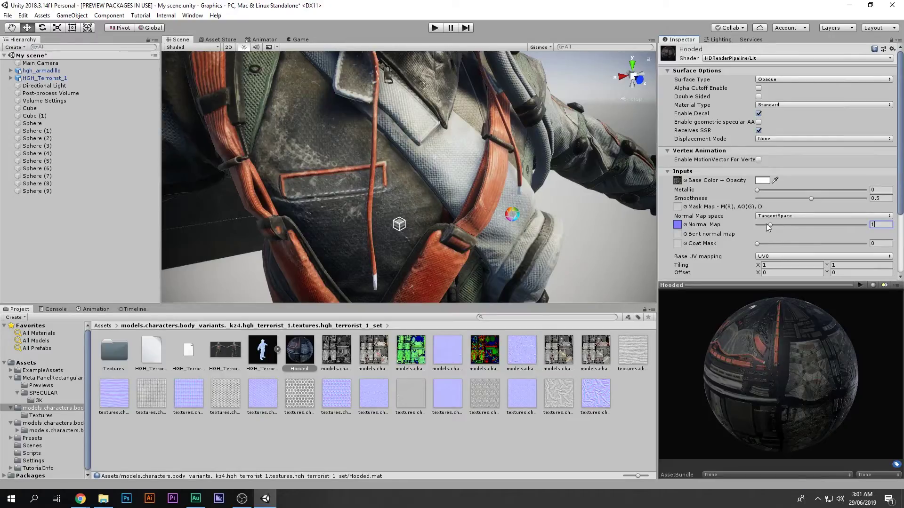
pyautogui.moveTo(768, 225); pyautogui.dragTo(712, 227)
pyautogui.press('BackSpace')
pyautogui.write('1')
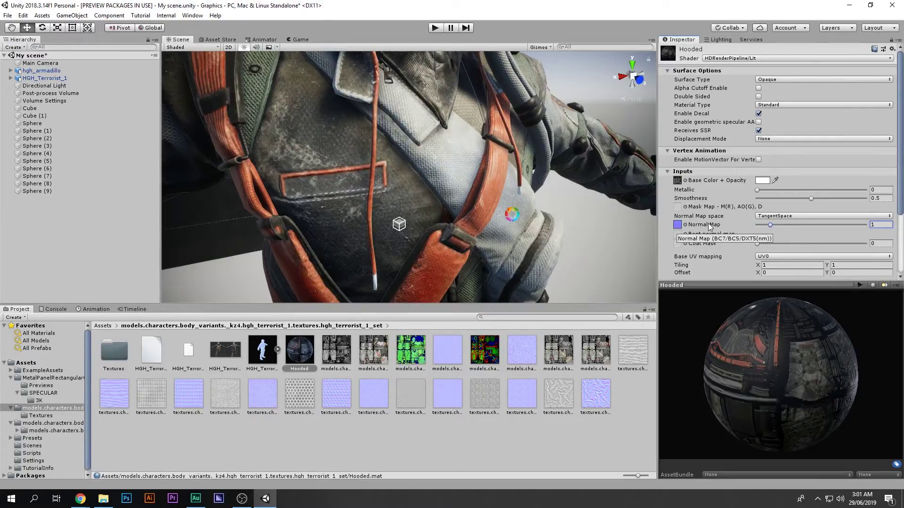
# Step: Preview the hooded character's texture maps, including hgh_terrorist_1_cmp and hgh_terrorist_1_cav
pyautogui.scroll(-5, 470, 150)
pyautogui.moveTo(467, 157); pyautogui.dragTo(463, 187, button='middle')
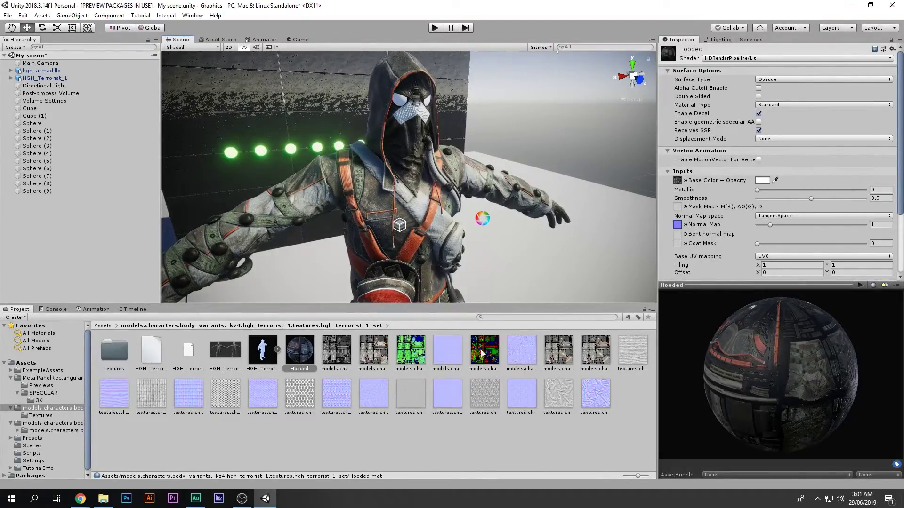
pyautogui.click(404, 350)
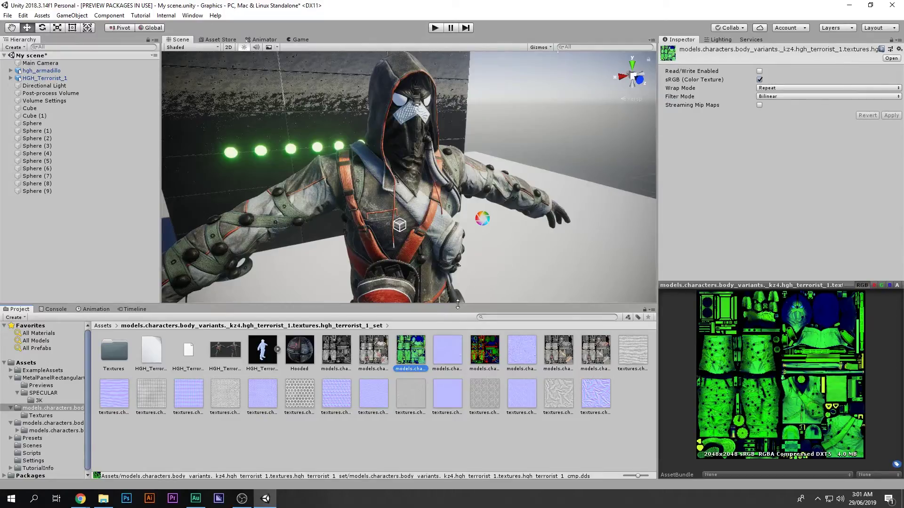
pyautogui.click(383, 360)
pyautogui.click(352, 355)
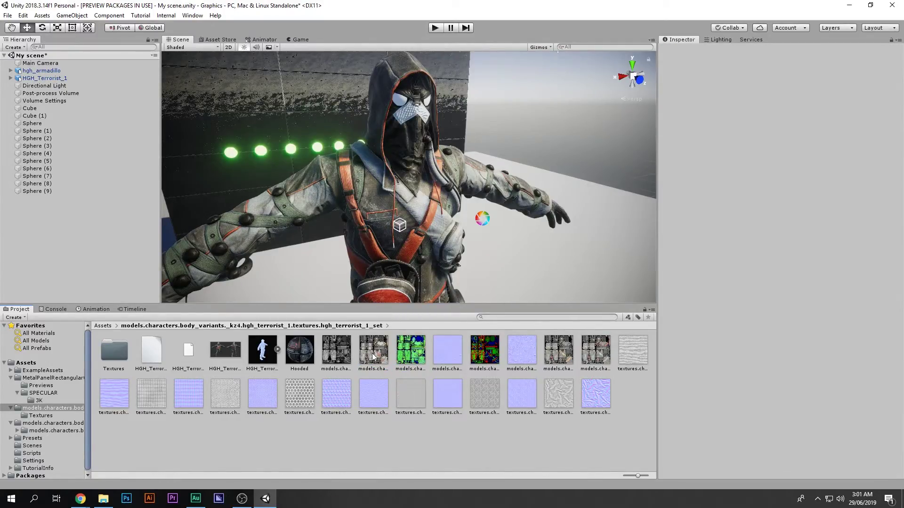
pyautogui.click(349, 354)
pyautogui.click(369, 354)
pyautogui.click(351, 356)
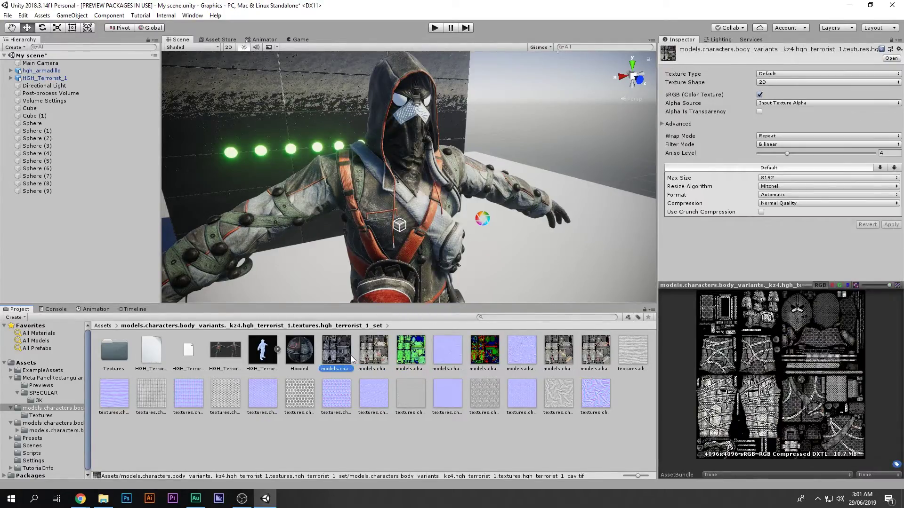
# Step: Switch the Hooded material's type to Specular Color and assign the hgh_terrorist_1_cav texture as its specular color map
pyautogui.click(297, 354)
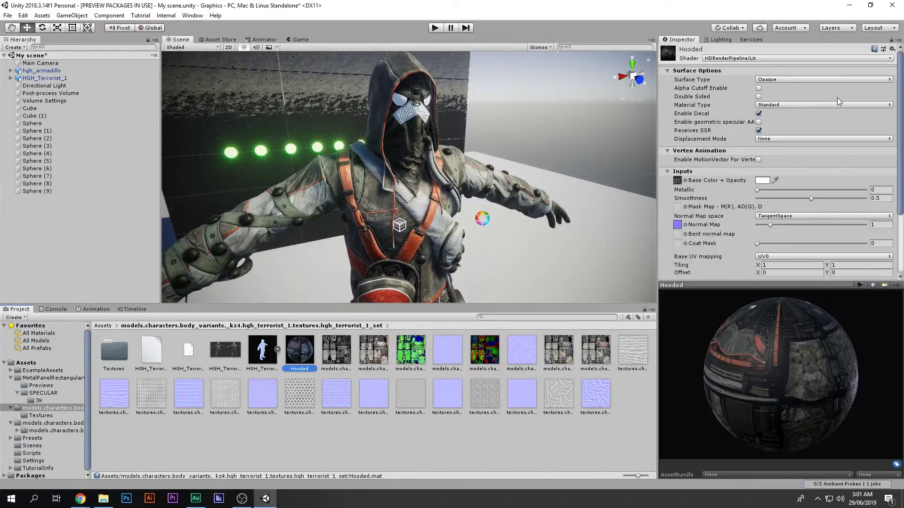
pyautogui.click(769, 105)
pyautogui.click(794, 156)
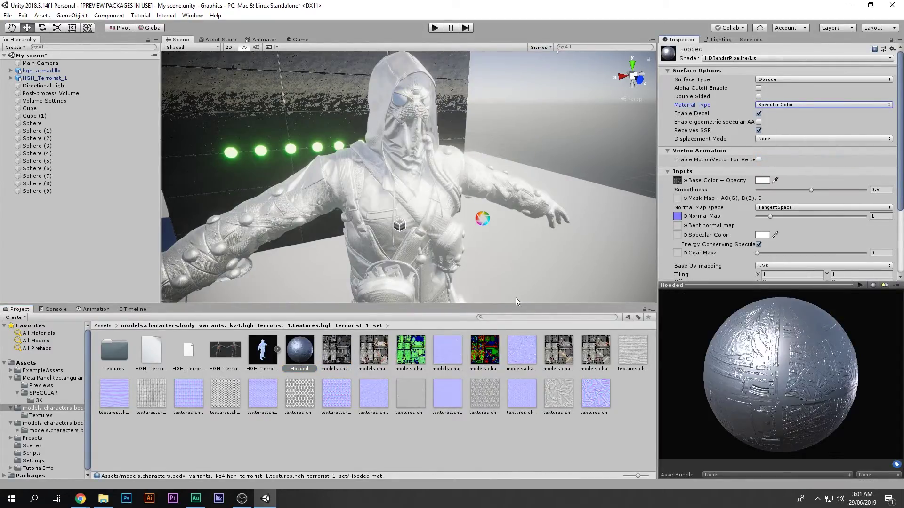
pyautogui.moveTo(340, 361); pyautogui.dragTo(689, 236)
# Step: Set the Hooded material's normal map strength to 0.69 and smoothness to 0.47, and check the fabric up close
pyautogui.moveTo(770, 216)
pyautogui.mouseDown()
pyautogui.moveTo(837, 213)
pyautogui.moveTo(752, 215)
pyautogui.moveTo(839, 181)
pyautogui.moveTo(795, 182)
pyautogui.moveTo(804, 182)
pyautogui.mouseUp()
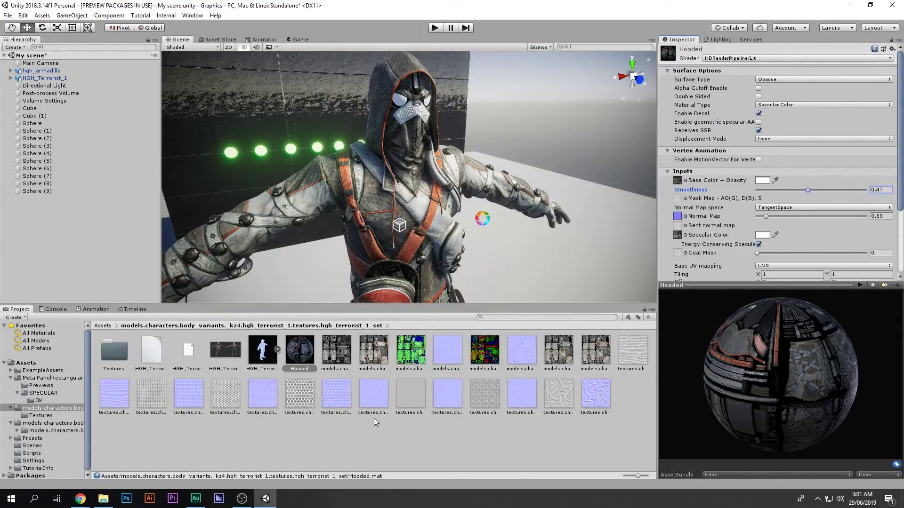
pyautogui.click(374, 418)
pyautogui.scroll(-5, 417, 80)
pyautogui.moveTo(448, 175); pyautogui.dragTo(462, 141, button='middle')
pyautogui.scroll(8, 459, 150)
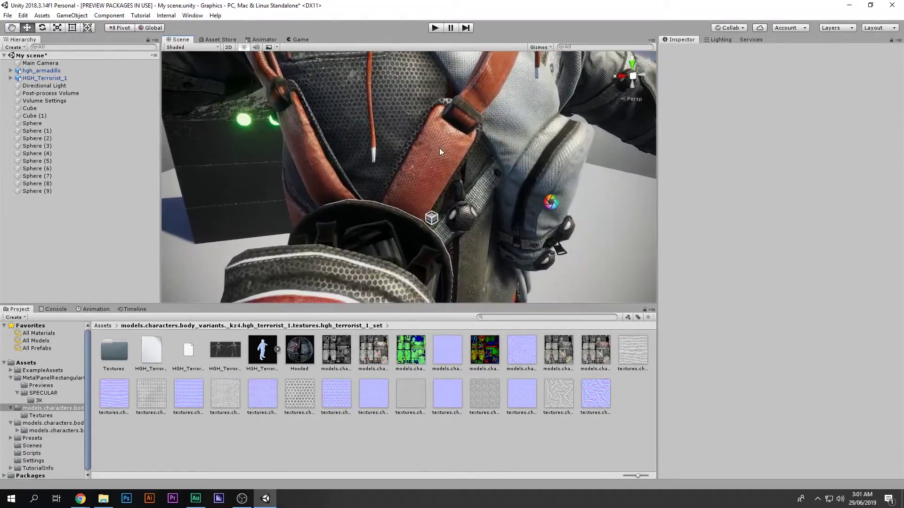
# Step: Examine the textured hooded character from the back and the front, including the straps, bag and hood
pyautogui.press('s')
pyautogui.moveTo(439, 148); pyautogui.dragTo(835, 194, button='right')
pyautogui.press('d')
pyautogui.press('a')
pyautogui.press('a')
pyautogui.press('s')
pyautogui.press('d')
pyautogui.press('w')
pyautogui.moveTo(554, 155); pyautogui.dragTo(508, 241, button='middle')
pyautogui.scroll(-3, 508, 241)
pyautogui.moveTo(509, 241); pyautogui.dragTo(514, 190, button='right')
pyautogui.keyDown('alt'); pyautogui.moveTo(514, 190); pyautogui.dragTo(516, 160); pyautogui.keyUp('alt')
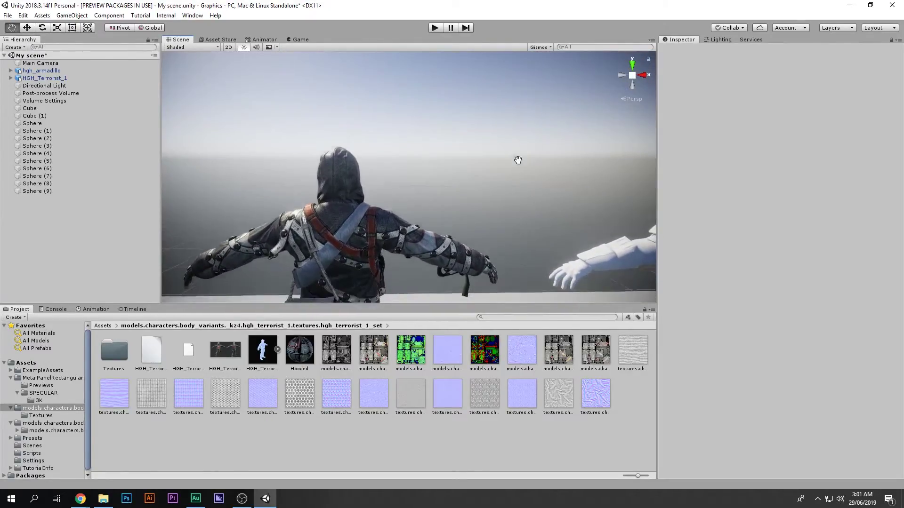
pyautogui.moveTo(412, 182); pyautogui.dragTo(416, 212, button='right')
pyautogui.click(392, 162)
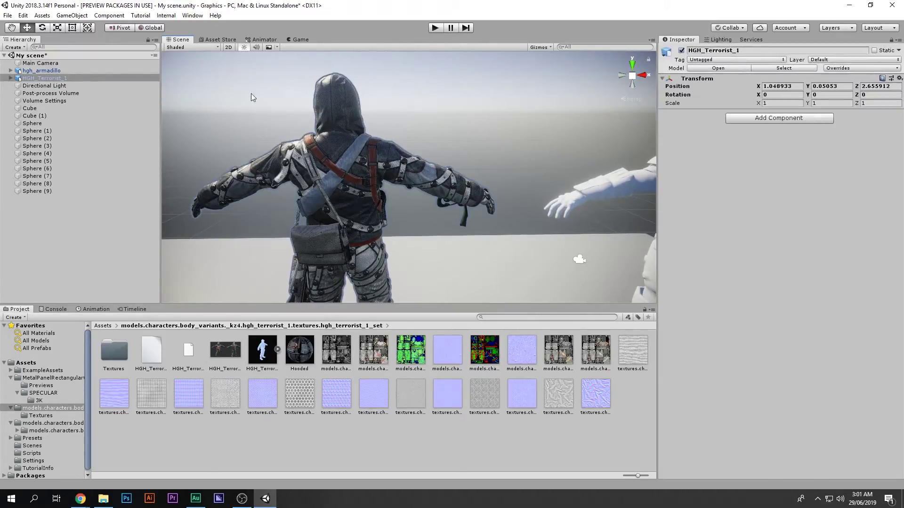
pyautogui.keyDown('alt'); pyautogui.moveTo(490, 123); pyautogui.dragTo(903, 172); pyautogui.keyUp('alt')
pyautogui.scroll(5, 870, 115)
pyautogui.moveTo(367, 112); pyautogui.dragTo(314, 161, button='middle')
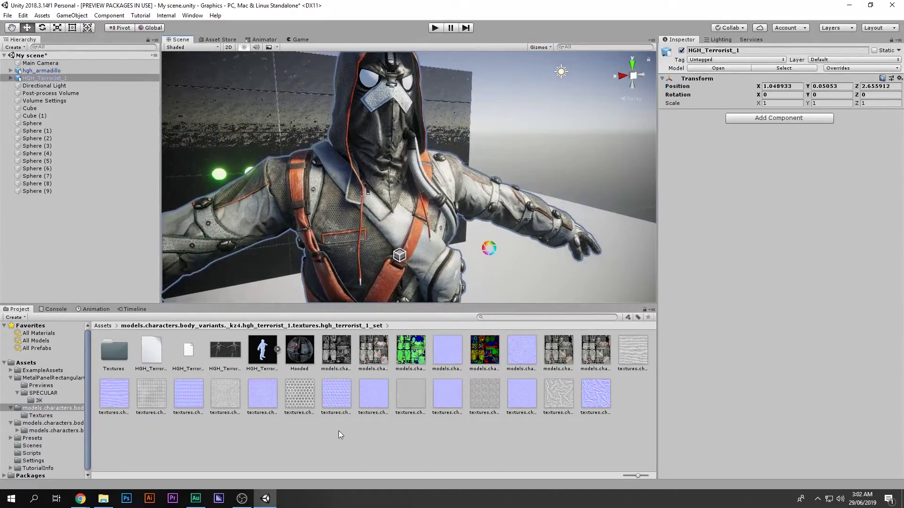
# Step: Preview the hgh_terrorist_1_msk, hgh_terrorist_1_det and hgh_terrorist_1_nml textures
pyautogui.click(494, 352)
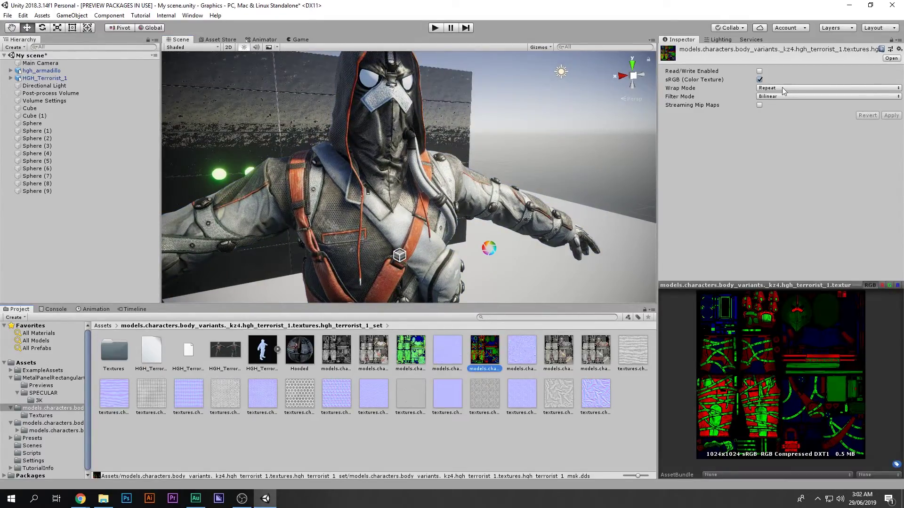
pyautogui.click(306, 353)
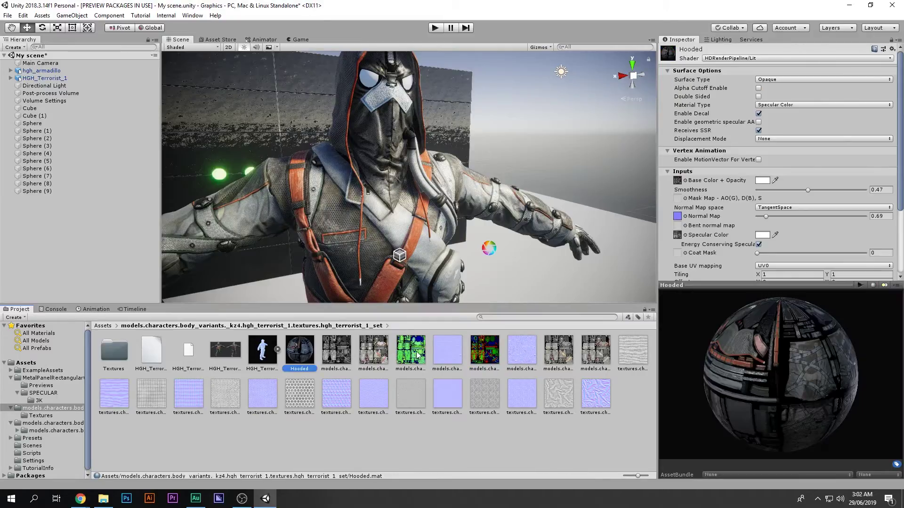
pyautogui.click(459, 352)
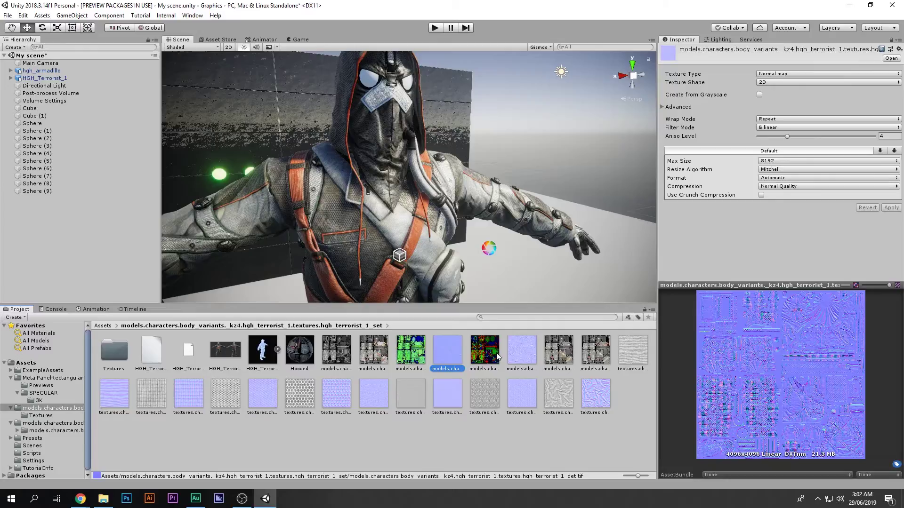
pyautogui.click(514, 352)
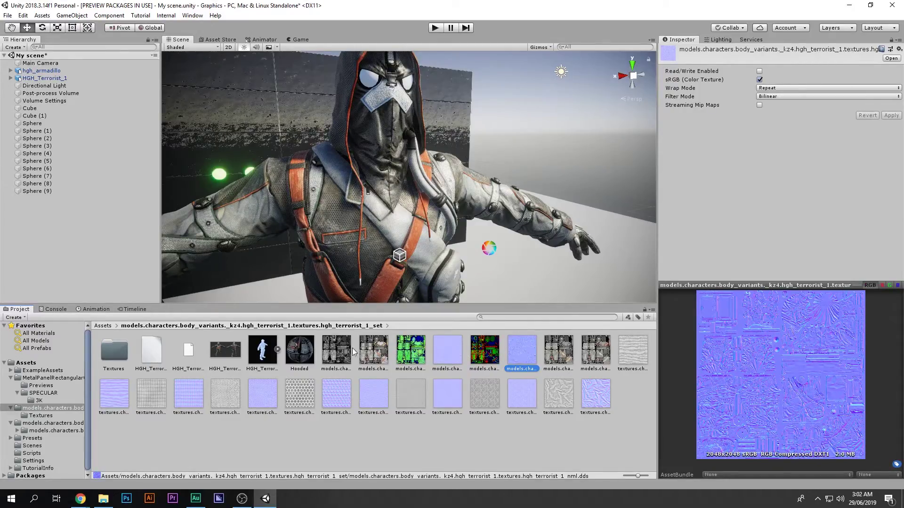
# Step: Try the hgh_terrorist_1_nml texture as the Hooded material's normal map and compare its import settings with the hgh_terrorist_1_det texture
pyautogui.click(304, 349)
pyautogui.moveTo(522, 350)
pyautogui.mouseDown()
pyautogui.moveTo(581, 277)
pyautogui.moveTo(675, 208)
pyautogui.moveTo(678, 217)
pyautogui.mouseUp()
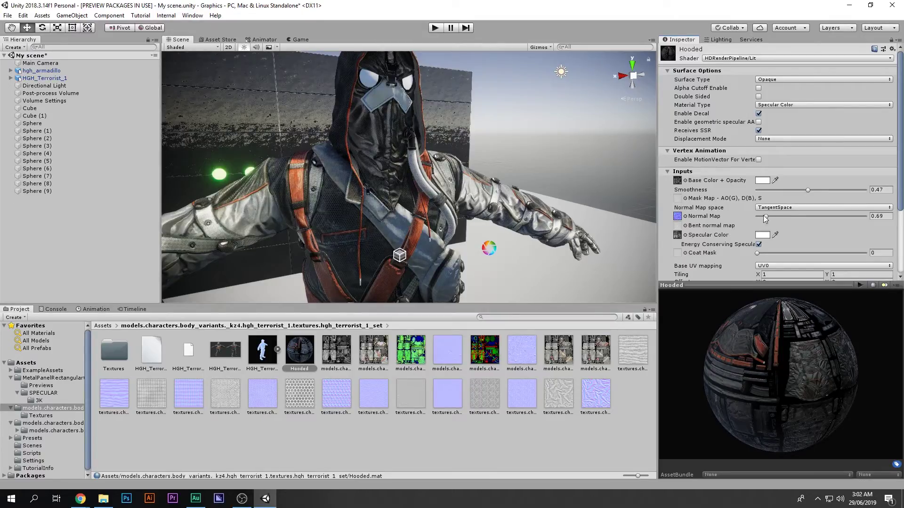
pyautogui.click(526, 346)
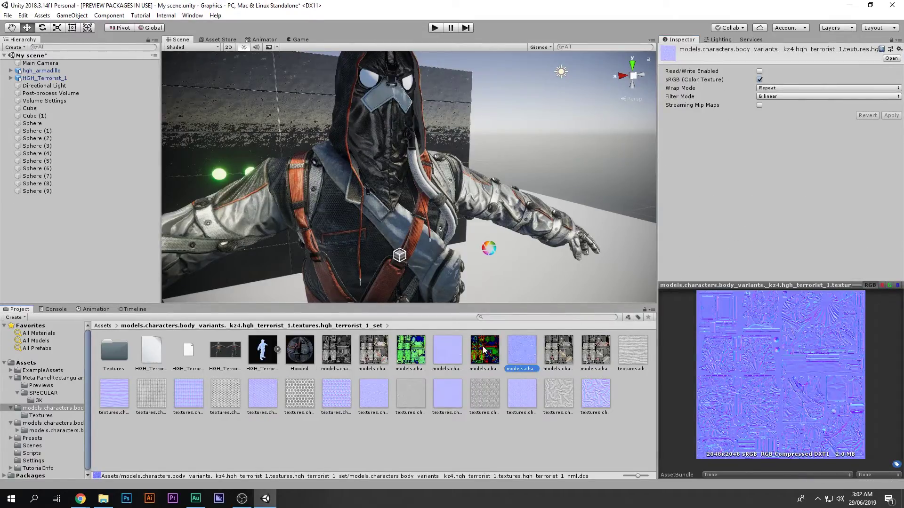
pyautogui.click(457, 347)
pyautogui.click(521, 341)
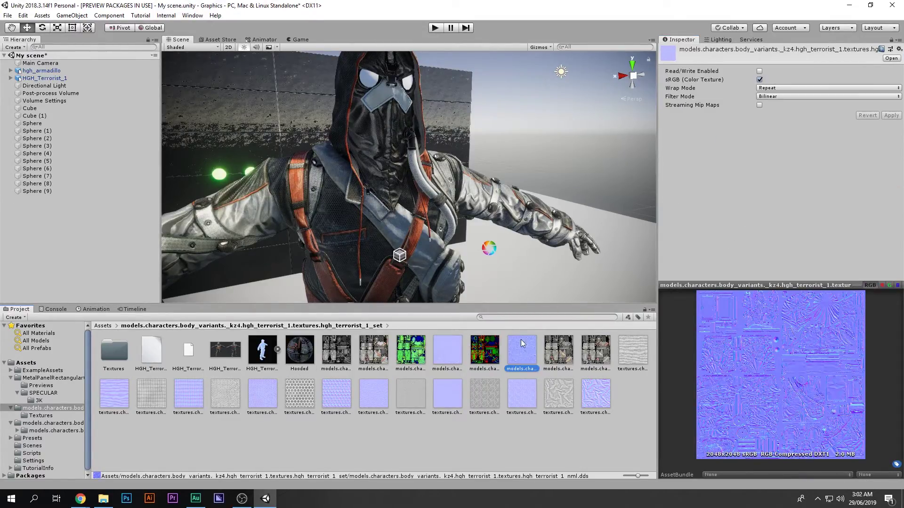
pyautogui.click(776, 88)
pyautogui.click(485, 371)
# Step: Reassign the hgh_terrorist_1_det texture as the Hooded material's normal map
pyautogui.click(311, 349)
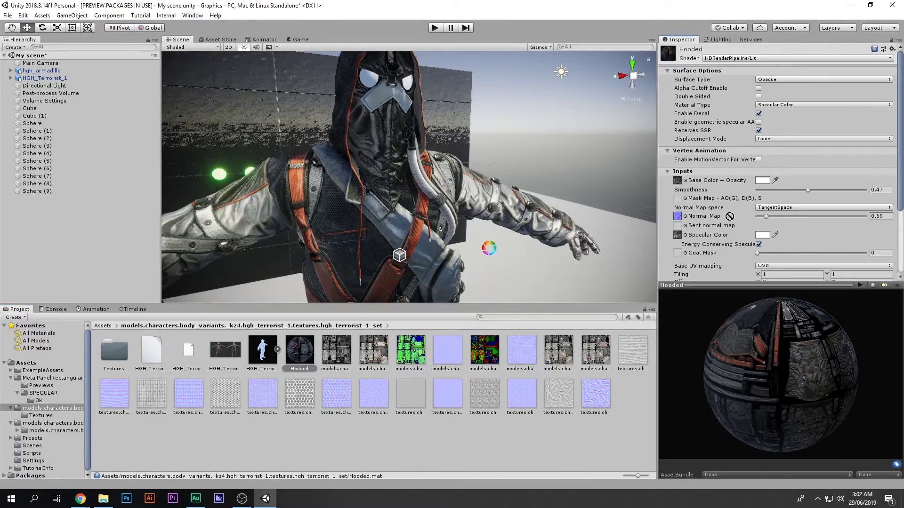
pyautogui.moveTo(684, 217); pyautogui.dragTo(680, 217)
pyautogui.scroll(-3, 425, 191)
# Step: Preview the hooded character's alternative color textures, including hgh_terrorist_1_var3_clr, and try them as the Hooded material's base color
pyautogui.click(558, 351)
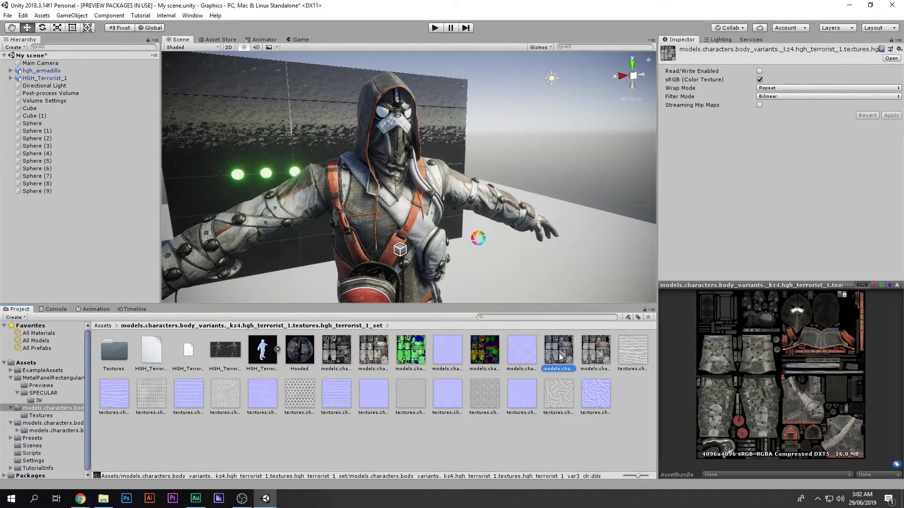
pyautogui.click(584, 353)
pyautogui.press('Left')
pyautogui.press('Right')
pyautogui.press('Left')
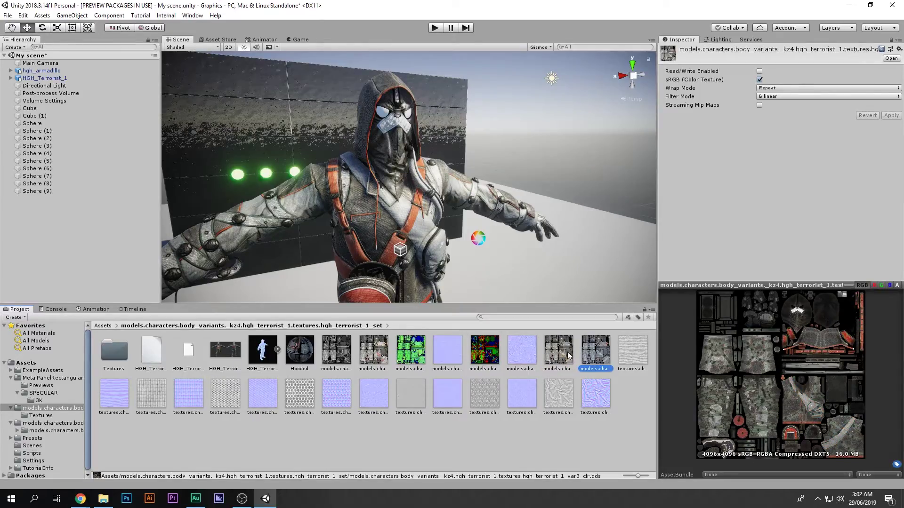
pyautogui.click(306, 354)
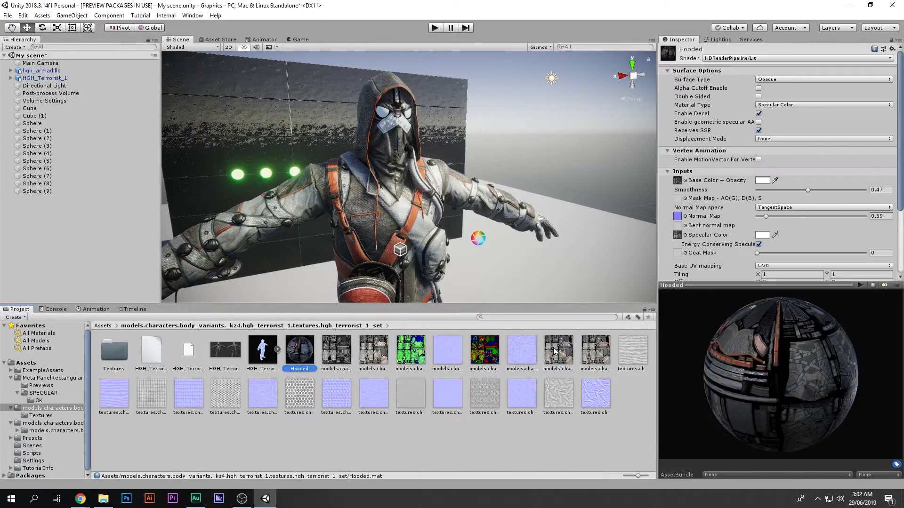
pyautogui.moveTo(662, 175); pyautogui.dragTo(383, 210)
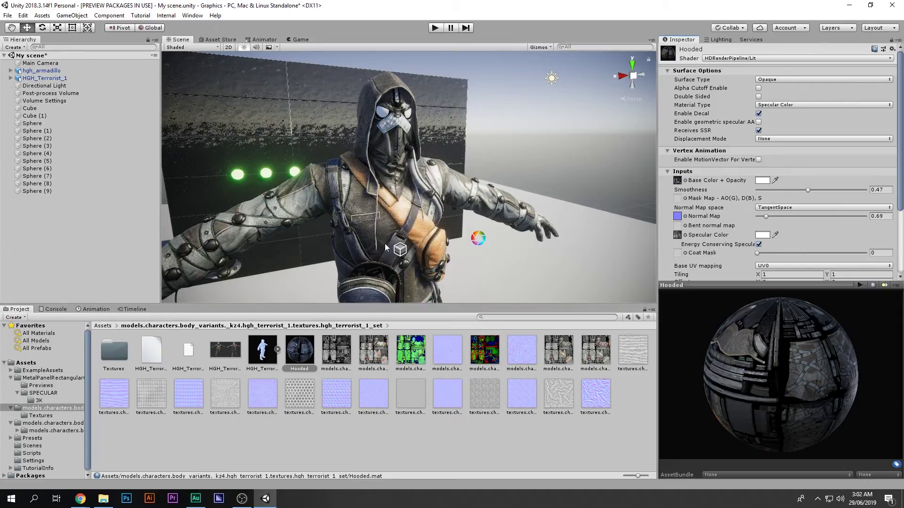
pyautogui.moveTo(594, 354); pyautogui.dragTo(676, 181)
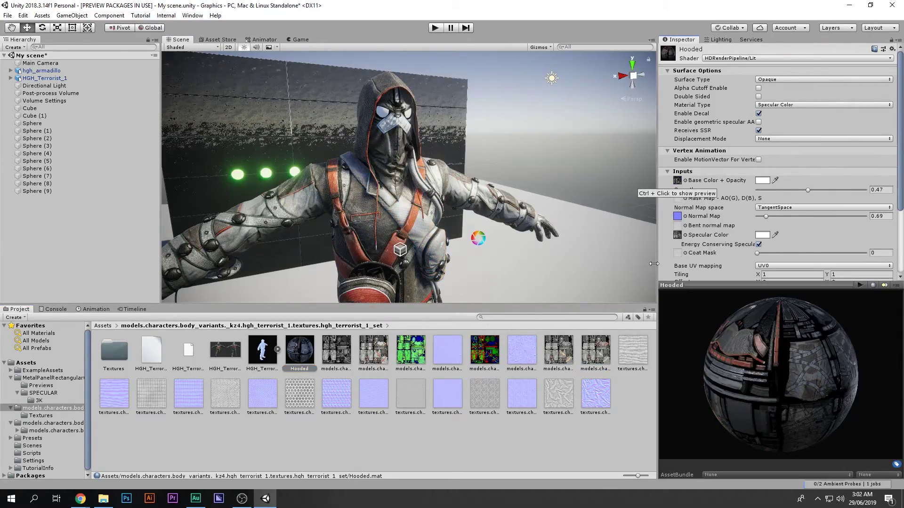
pyautogui.moveTo(563, 364); pyautogui.dragTo(677, 181)
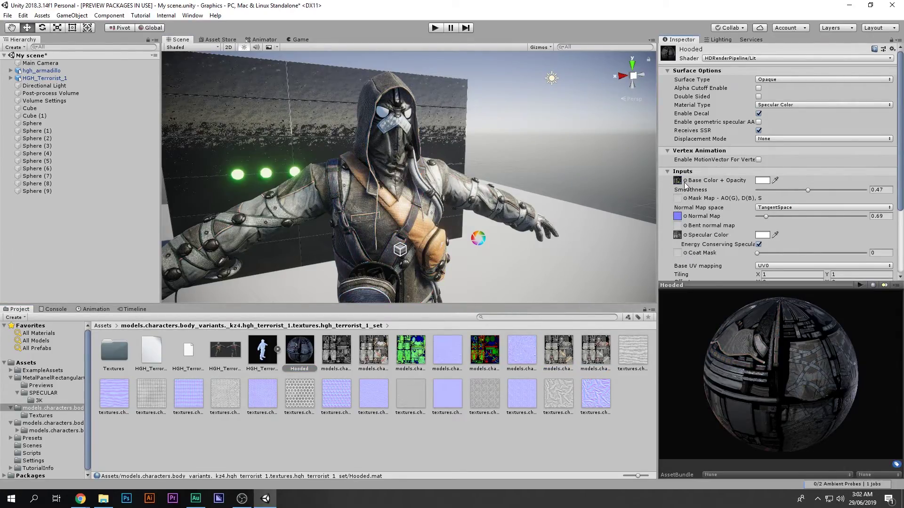
# Step: Undo the last base color swap on the Hooded material and check the hooded character against the wall and spheres
pyautogui.keyDown('alt'); pyautogui.moveTo(544, 230); pyautogui.dragTo(452, 242); pyautogui.keyUp('alt')
pyautogui.moveTo(452, 242)
pyautogui.mouseDown(button='right')
pyautogui.moveTo(441, 258)
pyautogui.moveTo(446, 252)
pyautogui.mouseUp(button='right')
pyautogui.hotkey('ctrl', 'z')
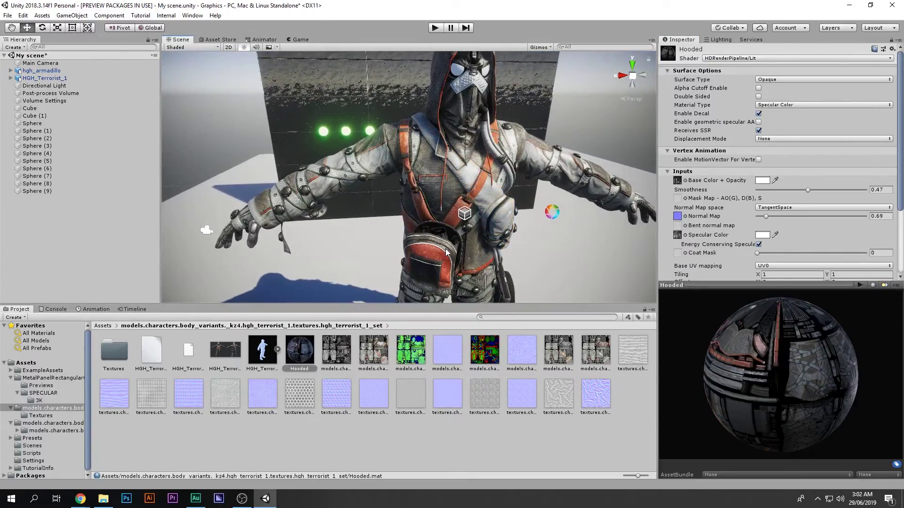
pyautogui.scroll(-5, 446, 252)
pyautogui.moveTo(446, 252); pyautogui.dragTo(462, 168, button='middle')
pyautogui.moveTo(471, 190); pyautogui.dragTo(474, 165, button='right')
pyautogui.moveTo(475, 165); pyautogui.dragTo(429, 214, button='middle')
pyautogui.scroll(3, 448, 209)
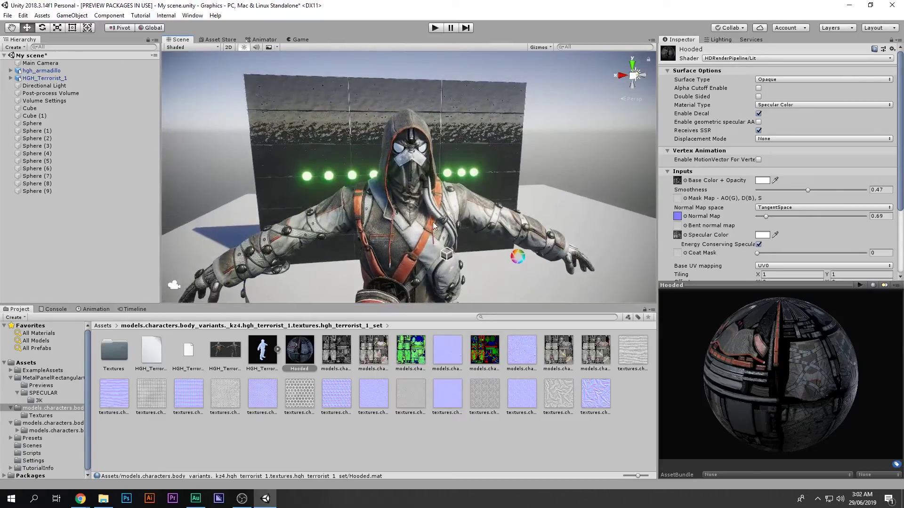
pyautogui.scroll(2, 429, 214)
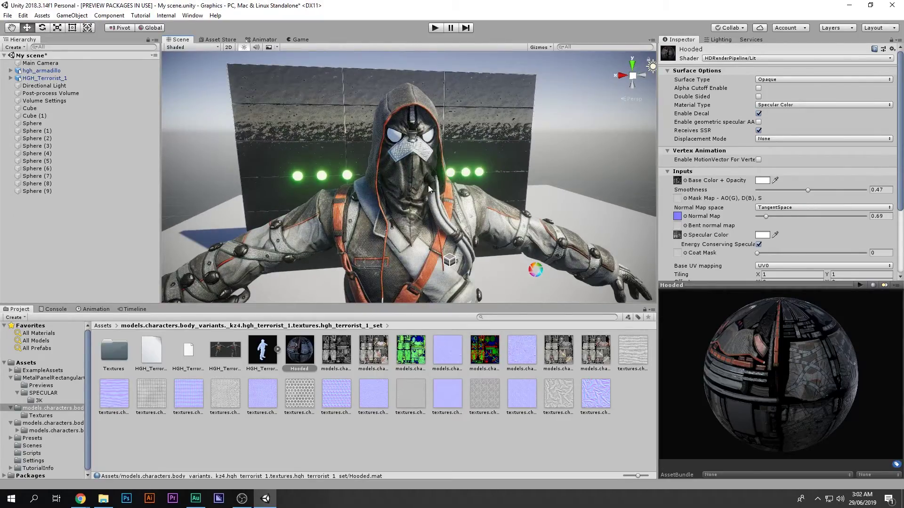
# Step: Create a new material in the hooded character's texture folder and apply it to the character's eyes
pyautogui.click(365, 448)
pyautogui.rightClick(365, 447)
pyautogui.moveTo(425, 227)
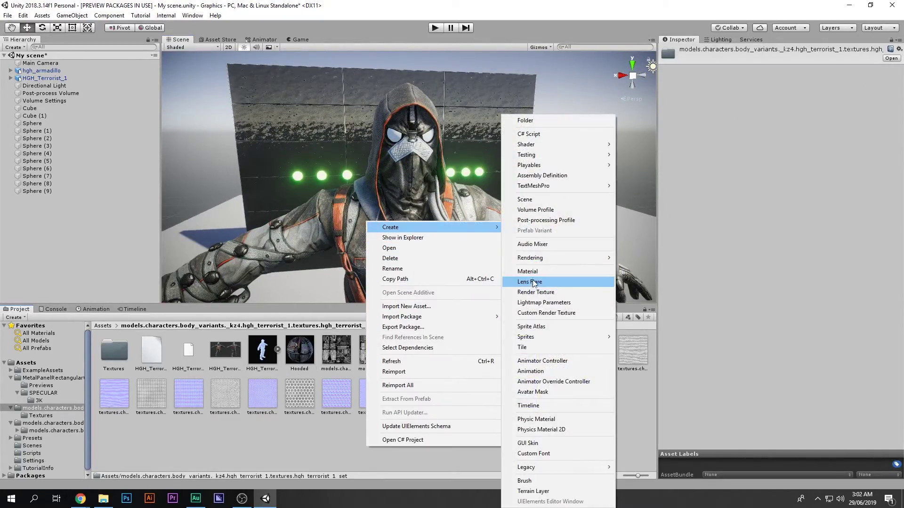
pyautogui.click(527, 272)
pyautogui.moveTo(632, 349); pyautogui.dragTo(397, 139)
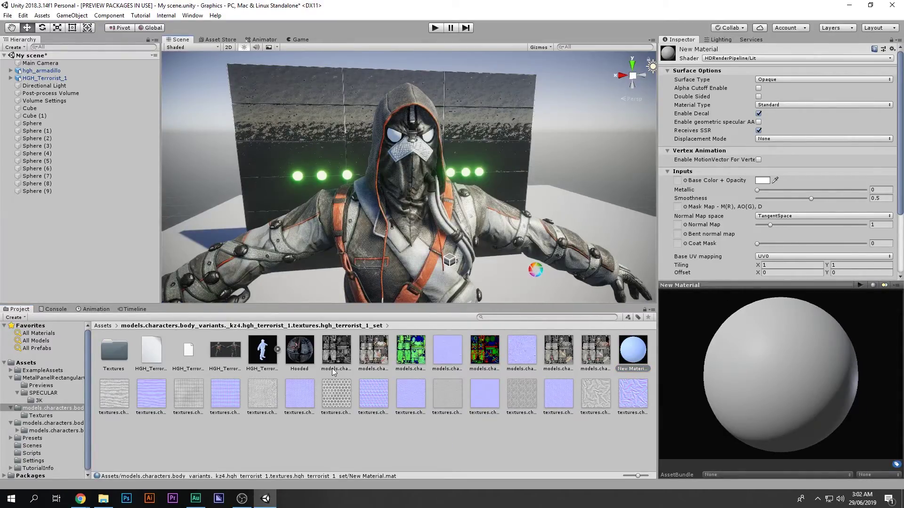
# Step: Preview the cloth_hex_02 textures and assign the hexagonal cloth normal map as the eye material's normal map
pyautogui.click(324, 396)
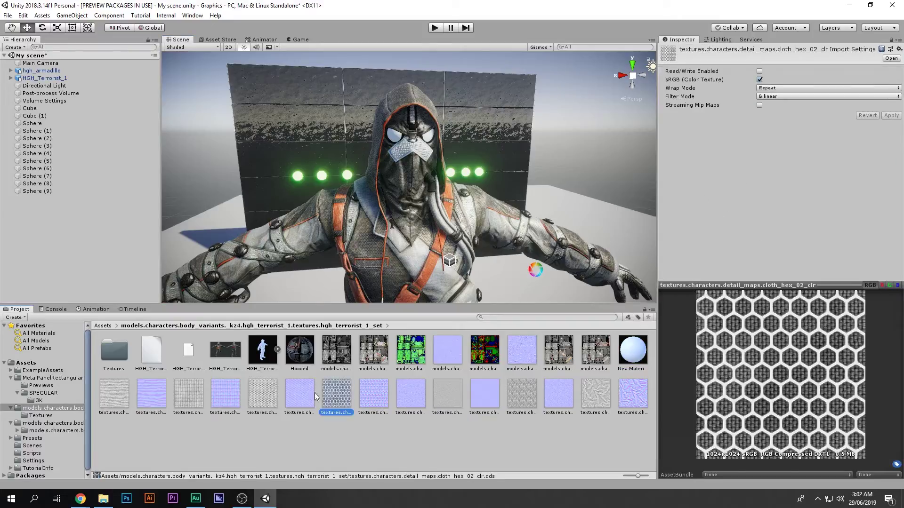
pyautogui.click(306, 397)
pyautogui.click(331, 397)
pyautogui.click(620, 359)
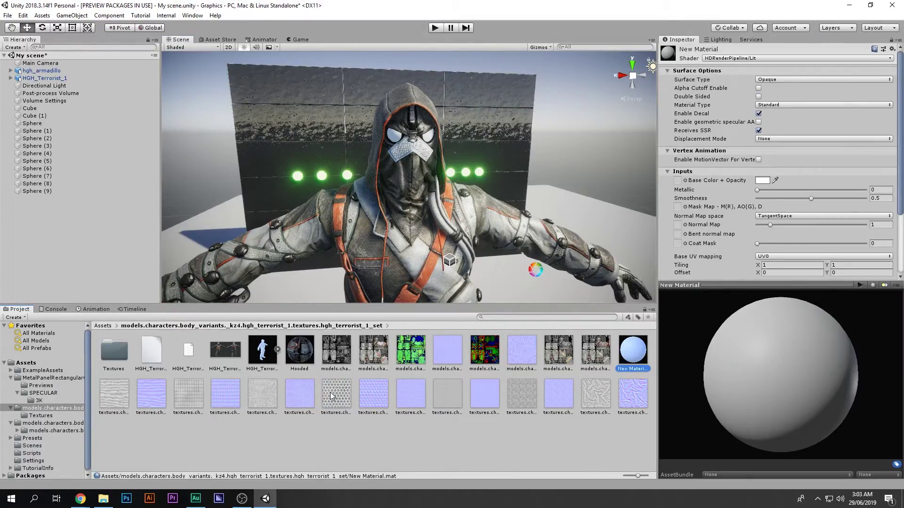
pyautogui.moveTo(368, 394); pyautogui.dragTo(678, 225)
pyautogui.moveTo(800, 354)
pyautogui.mouseDown()
pyautogui.moveTo(876, 297)
pyautogui.moveTo(815, 360)
pyautogui.mouseUp()
pyautogui.scroll(6, 455, 144)
pyautogui.moveTo(454, 144); pyautogui.dragTo(453, 169, button='middle')
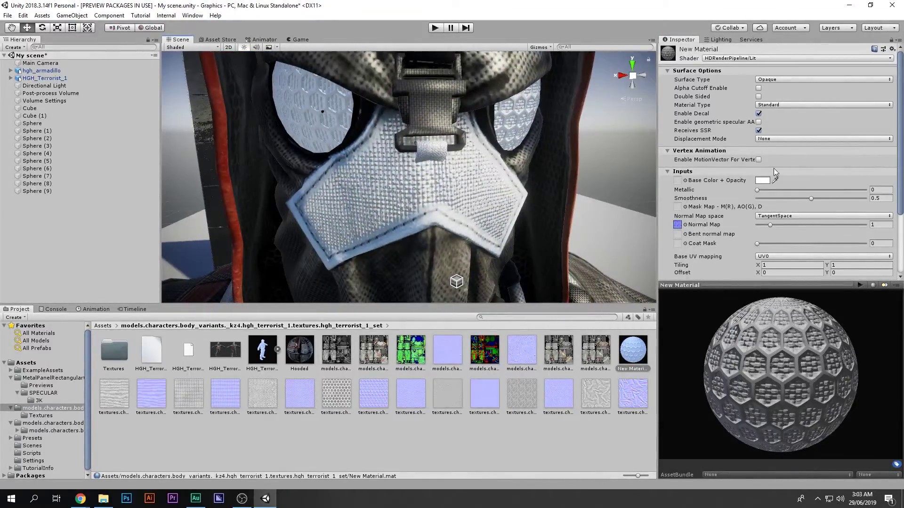
# Step: Set the eye material's base color to pure red (FF0000)
pyautogui.click(762, 180)
pyautogui.moveTo(52, 103); pyautogui.dragTo(95, 57)
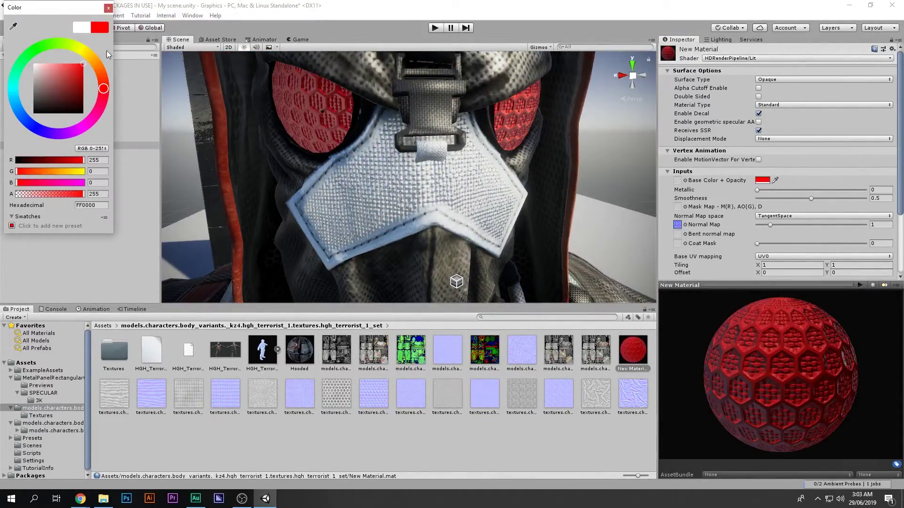
pyautogui.click(108, 8)
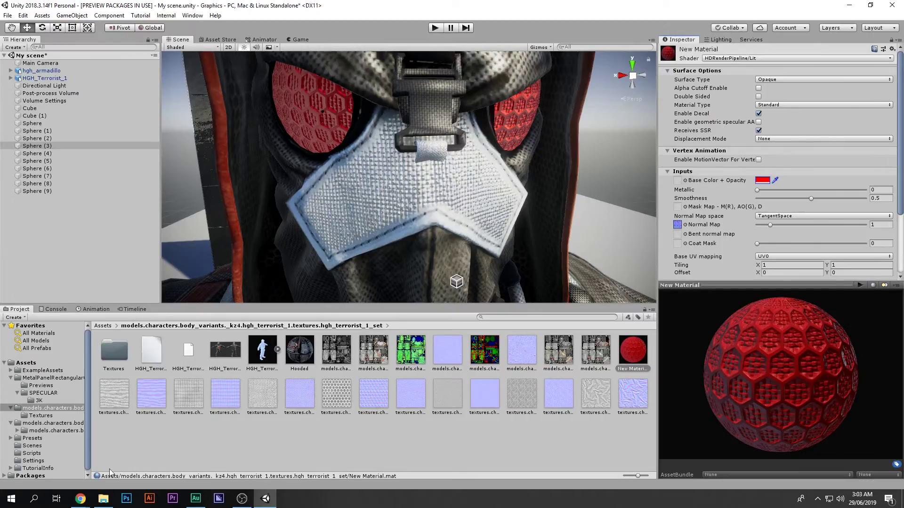
# Step: Switch to Chrome and find the Helghast terrorist model among the Killzone: Shadow Fall models to check its reference image
pyautogui.moveTo(80, 499)
pyautogui.click(155, 454)
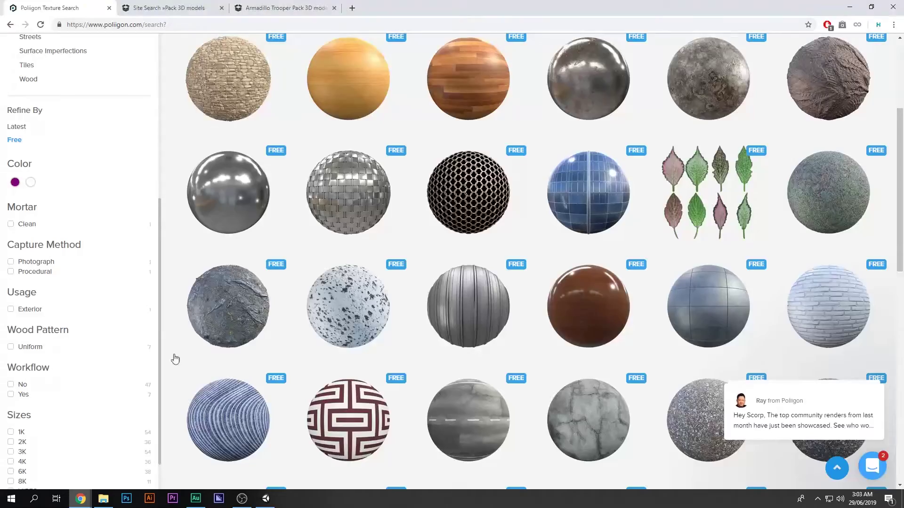
pyautogui.click(234, 4)
pyautogui.click(208, 5)
pyautogui.click(262, 5)
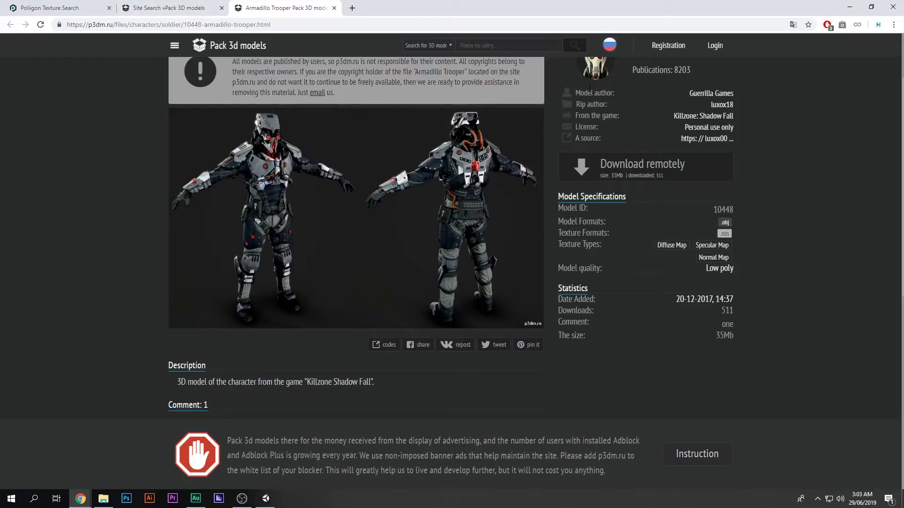
pyautogui.middleClick(701, 116)
pyautogui.click(356, 4)
pyautogui.scroll(-3, 621, 281)
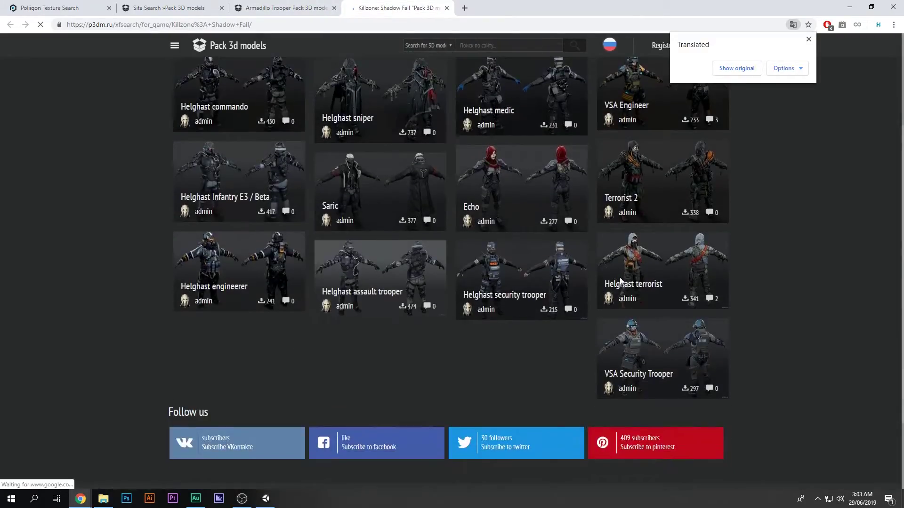
pyautogui.click(622, 283)
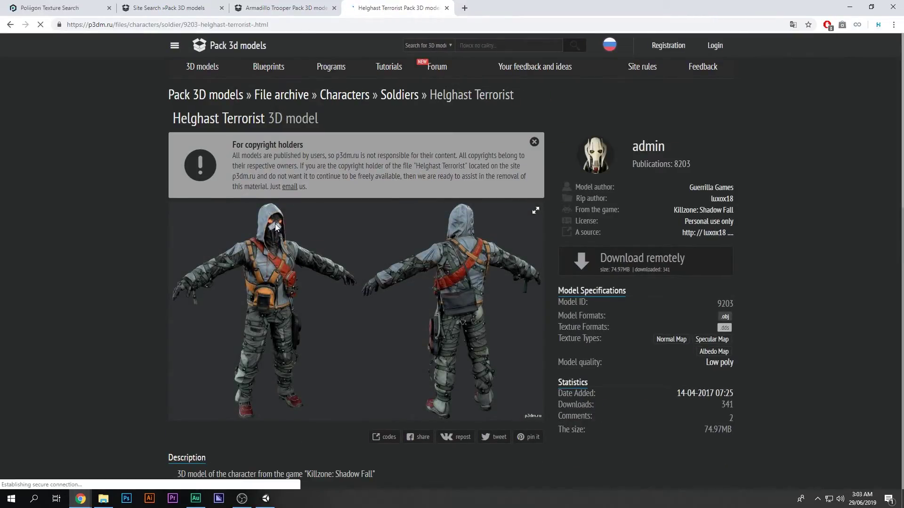
pyautogui.click(849, 7)
# Step: Give the hooded character's eye material a red (FF0000) emissive color with an intensity of about 5.9
pyautogui.scroll(-10, 450, 164)
pyautogui.scroll(5, 450, 168)
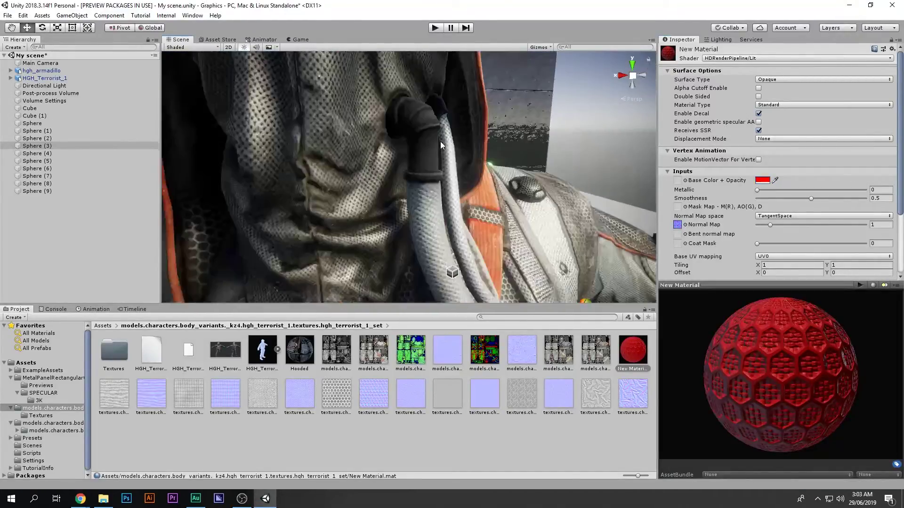
pyautogui.scroll(-4, 722, 195)
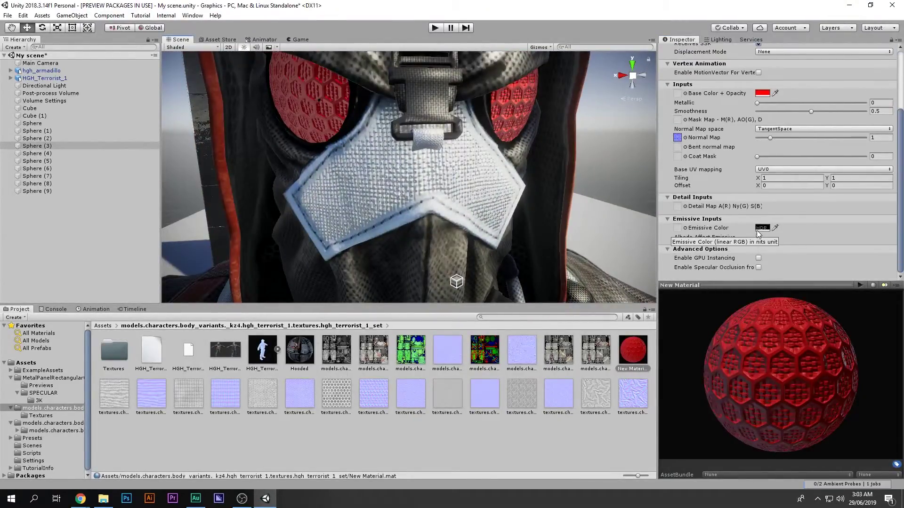
pyautogui.click(762, 228)
pyautogui.moveTo(63, 67); pyautogui.dragTo(95, 56)
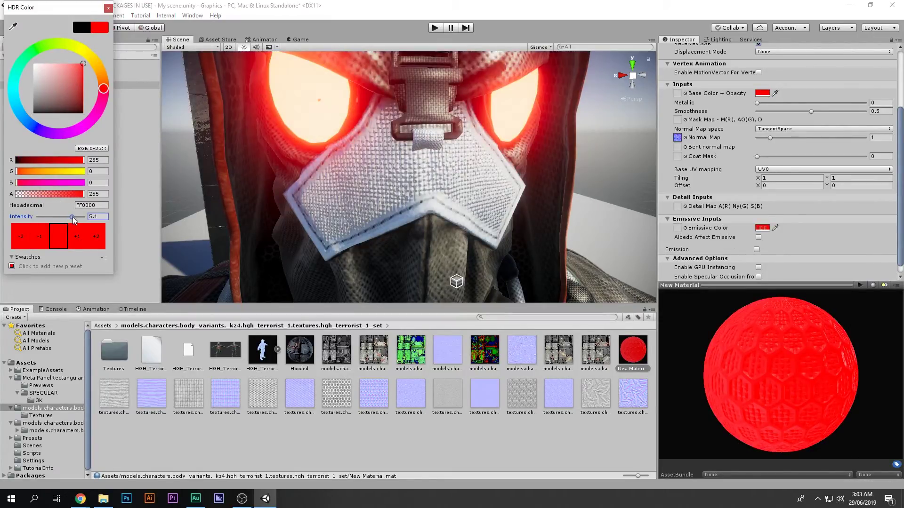
pyautogui.moveTo(67, 220); pyautogui.dragTo(74, 218)
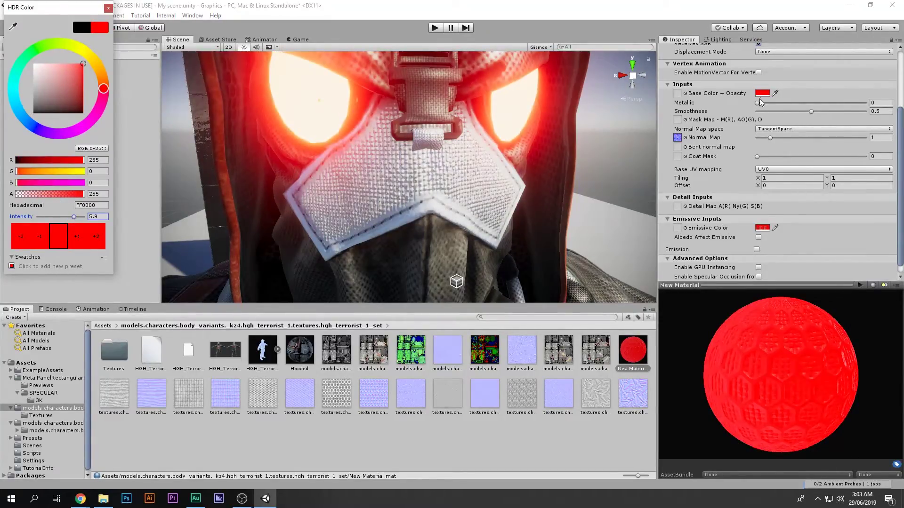
# Step: Lower the eye material's smoothness and readjust its base color
pyautogui.moveTo(785, 111); pyautogui.dragTo(751, 113)
pyautogui.click(761, 93)
pyautogui.moveTo(81, 75); pyautogui.dragTo(97, 58)
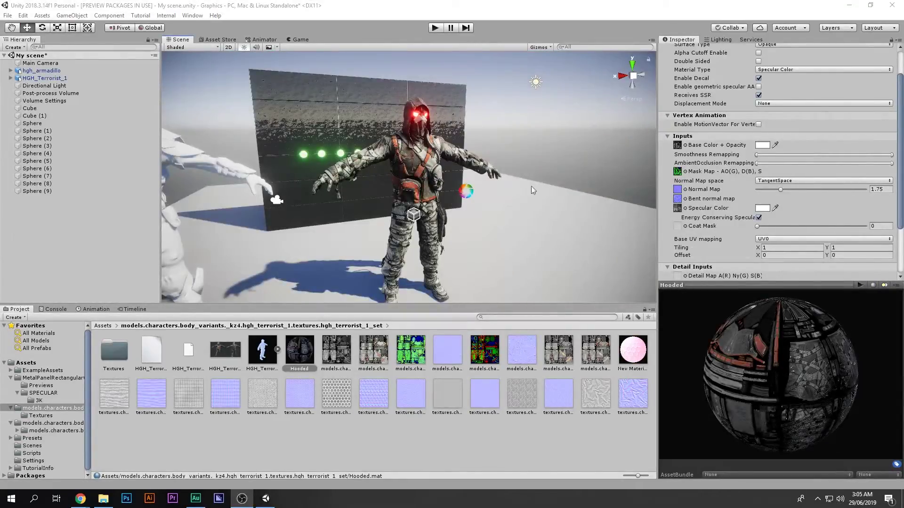
# Step: Frame the untextured armadillo character beside the hooded one and open its textures folder, checking the lights subfolder
pyautogui.moveTo(329, 196); pyautogui.dragTo(466, 187, button='middle')
pyautogui.keyDown('alt'); pyautogui.moveTo(466, 188); pyautogui.dragTo(380, 172); pyautogui.keyUp('alt')
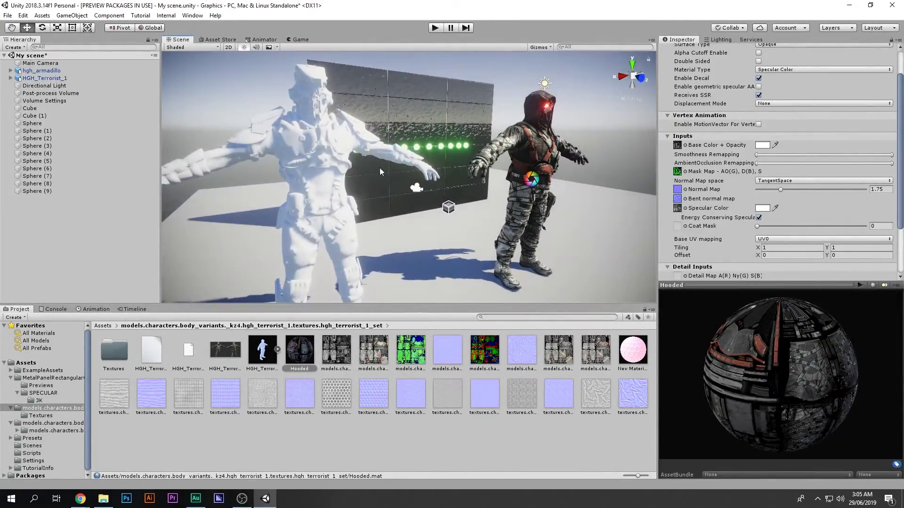
pyautogui.click(285, 426)
pyautogui.press('BackSpace')
pyautogui.click(223, 360)
pyautogui.press('Return')
pyautogui.press('BackSpace')
pyautogui.press('Return')
pyautogui.doubleClick(124, 357)
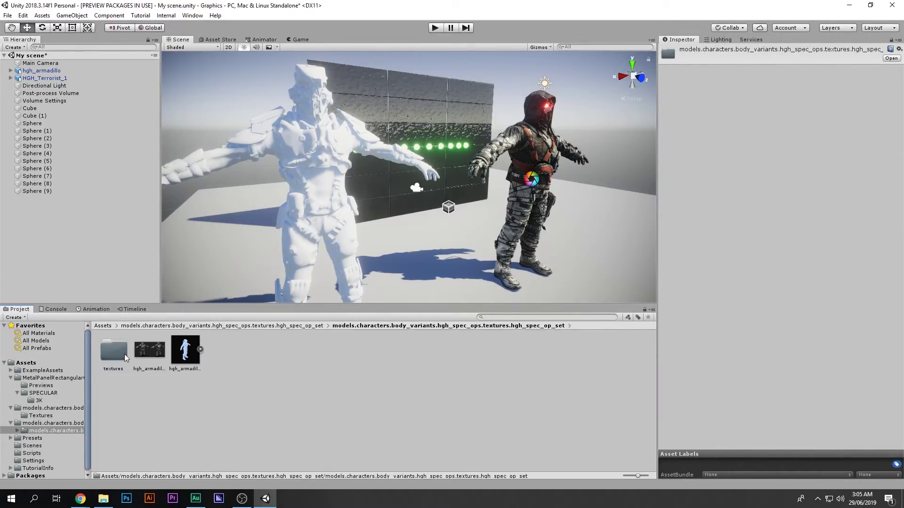
pyautogui.doubleClick(125, 354)
pyautogui.doubleClick(119, 358)
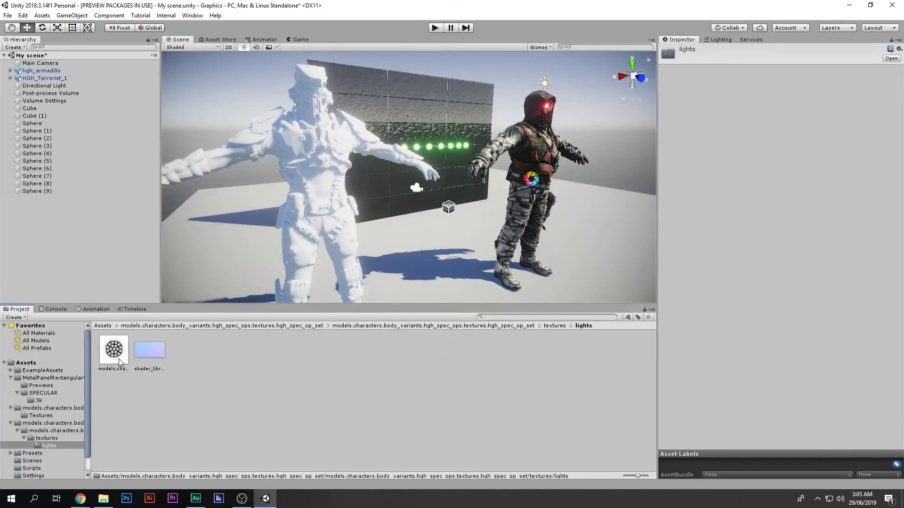
pyautogui.press('BackSpace')
# Step: Create a new material in the armadillo character's textures folder, keeping its default name
pyautogui.rightClick(173, 408)
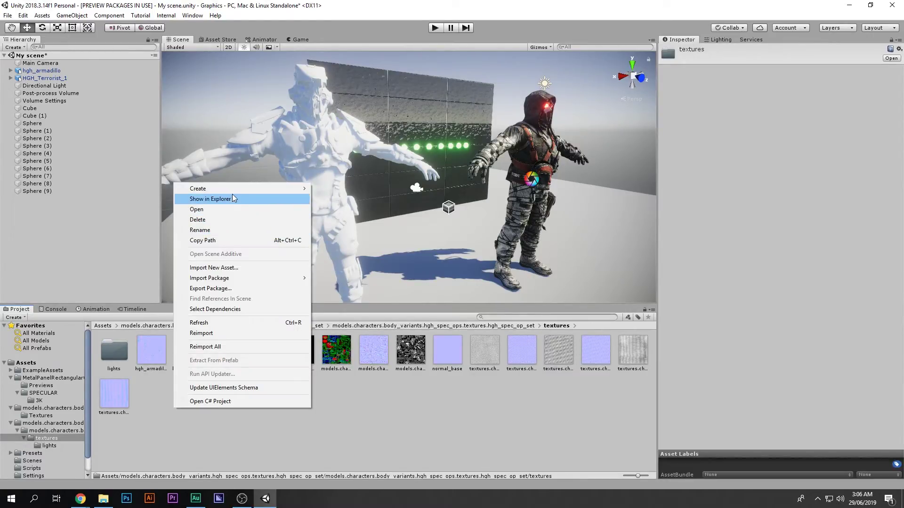
pyautogui.moveTo(226, 189)
pyautogui.click(363, 272)
pyautogui.press('Return')
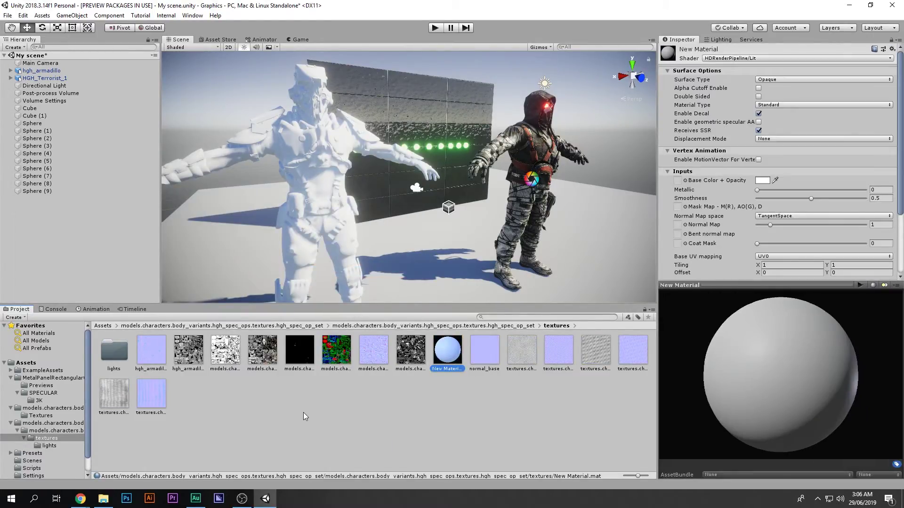
# Step: Assign the hgh_spec_ops color texture as the new material's base color and apply the material to the armadillo character's body
pyautogui.click(273, 355)
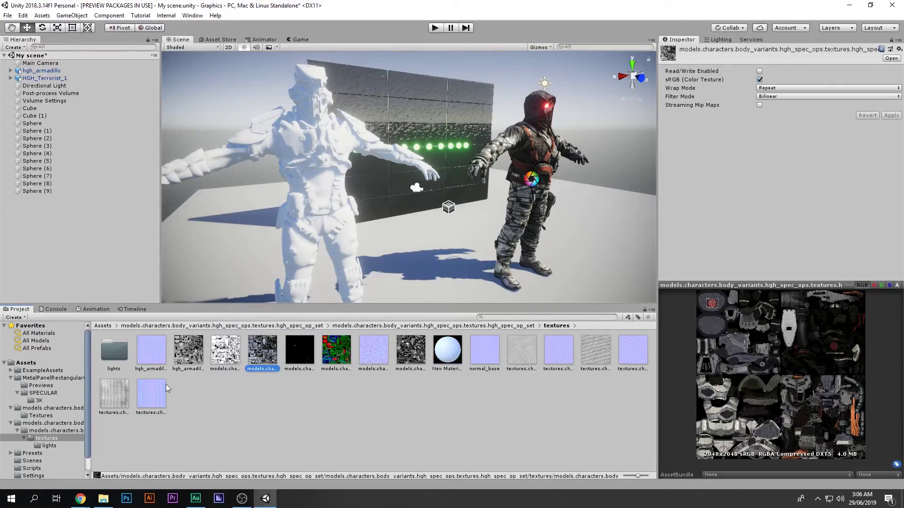
pyautogui.click(144, 397)
pyautogui.click(450, 347)
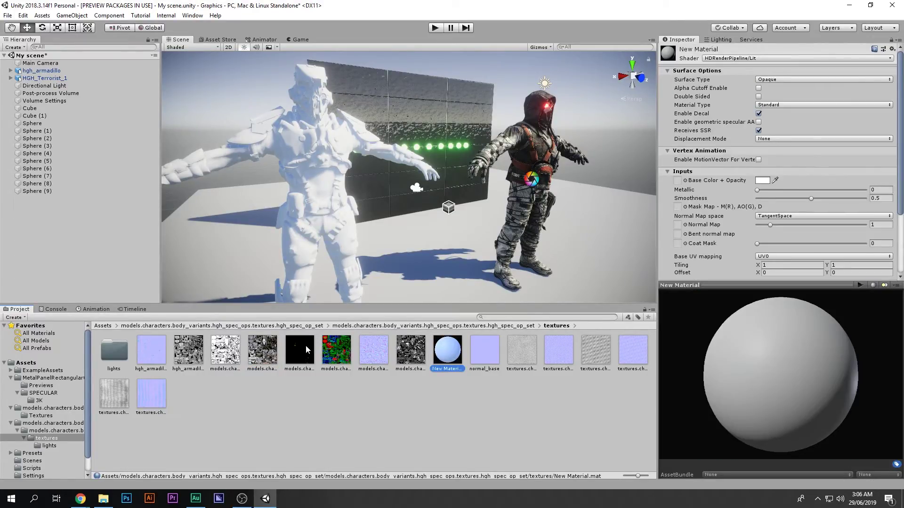
pyautogui.moveTo(262, 352); pyautogui.dragTo(678, 181)
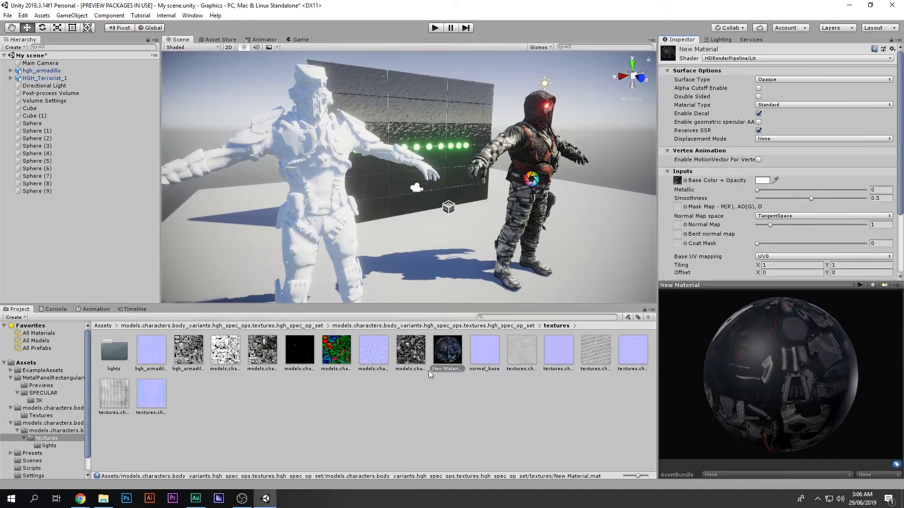
pyautogui.moveTo(454, 358); pyautogui.dragTo(504, 200)
pyautogui.scroll(3, 421, 200)
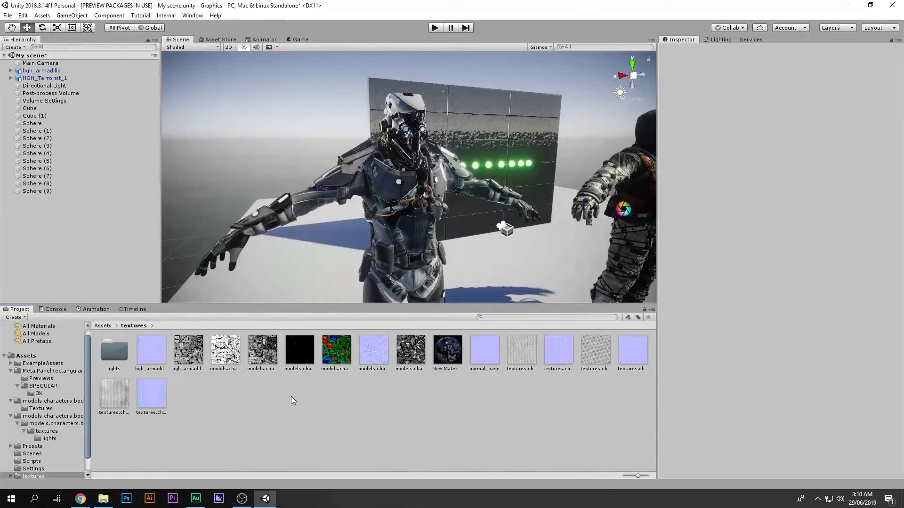
# Step: Examine the armadillo character's face and chest lights and compare them with the Armadillo Trooper reference page in Chrome
pyautogui.scroll(5, 413, 193)
pyautogui.moveTo(430, 195); pyautogui.dragTo(436, 268, button='middle')
pyautogui.click(83, 498)
pyautogui.click(156, 448)
pyautogui.click(296, 8)
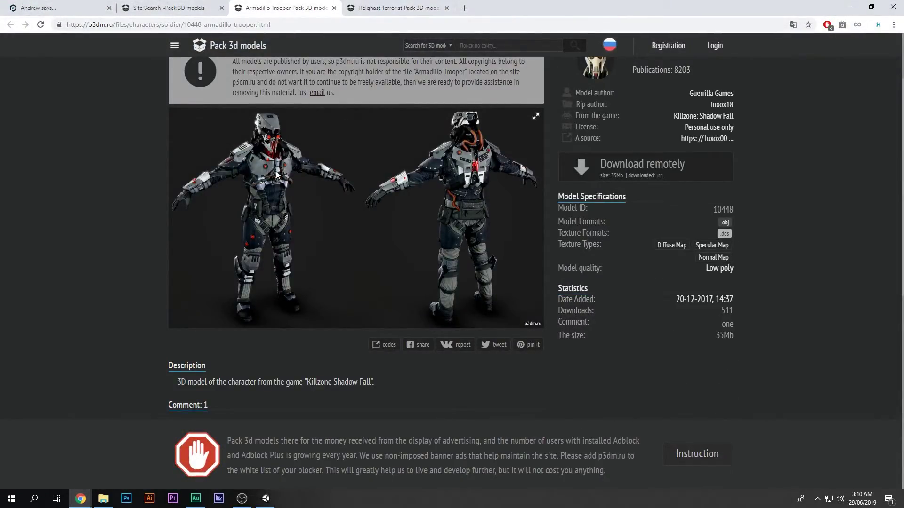
pyautogui.click(849, 7)
pyautogui.moveTo(348, 249); pyautogui.dragTo(334, 212, button='middle')
pyautogui.scroll(-5, 357, 161)
pyautogui.scroll(-3, 329, 187)
pyautogui.scroll(4, 329, 186)
pyautogui.keyDown('alt'); pyautogui.moveTo(333, 212); pyautogui.dragTo(344, 231); pyautogui.keyUp('alt')
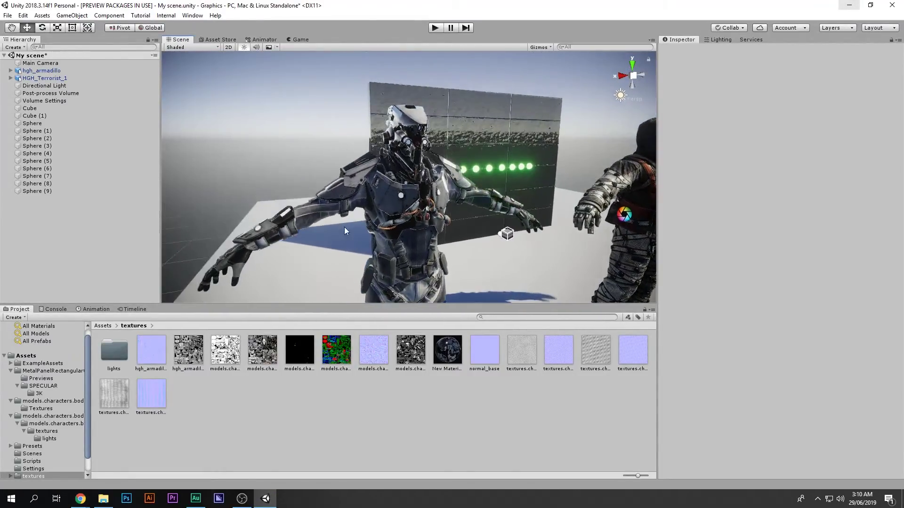
# Step: Create a second material, New Material 1, in the textures folder and apply it to the armadillo character's round chest light
pyautogui.rightClick(342, 382)
pyautogui.moveTo(377, 162)
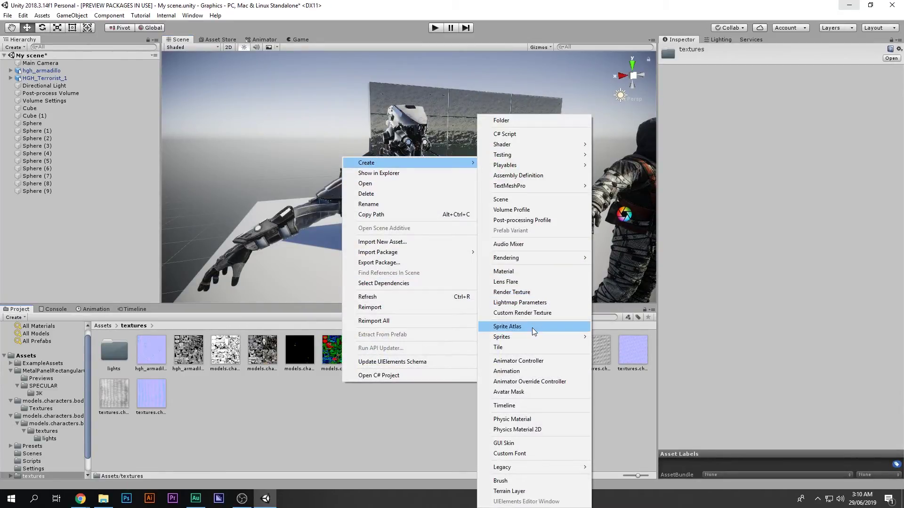
pyautogui.click(526, 272)
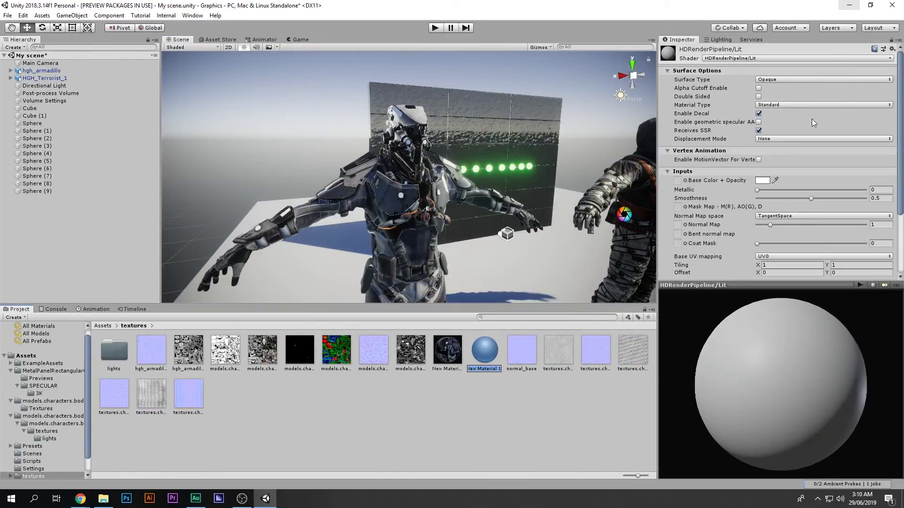
pyautogui.press('Return')
pyautogui.moveTo(439, 280); pyautogui.dragTo(401, 198)
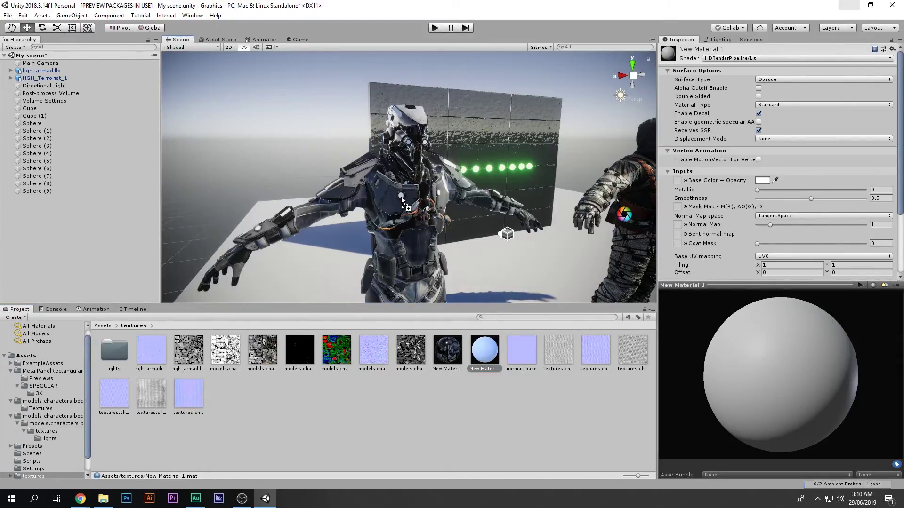
# Step: Set New Material 1's base color to pure red (FF0000)
pyautogui.click(763, 181)
pyautogui.moveTo(64, 87); pyautogui.dragTo(92, 45)
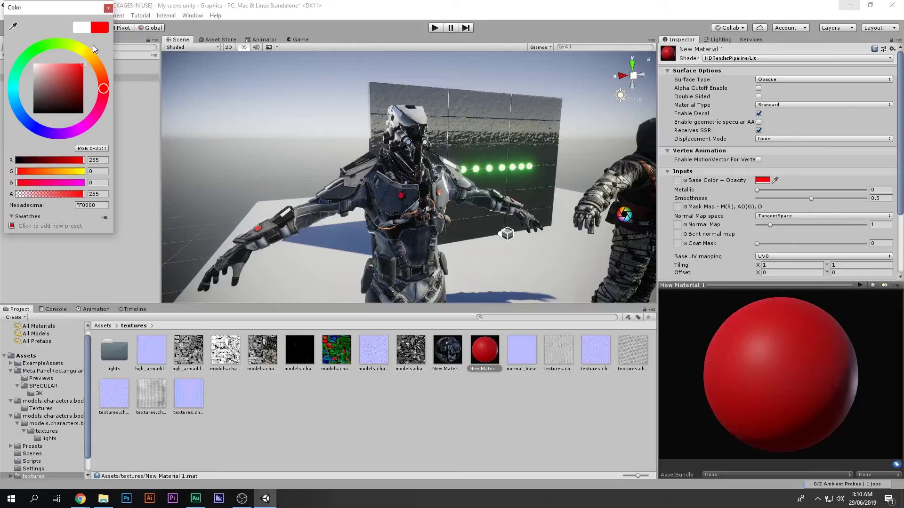
pyautogui.click(108, 8)
# Step: Apply the red New Material 1 to the armadillo character's eyes and review both characters in front of the wall
pyautogui.scroll(5, 261, 103)
pyautogui.scroll(-1, 312, 142)
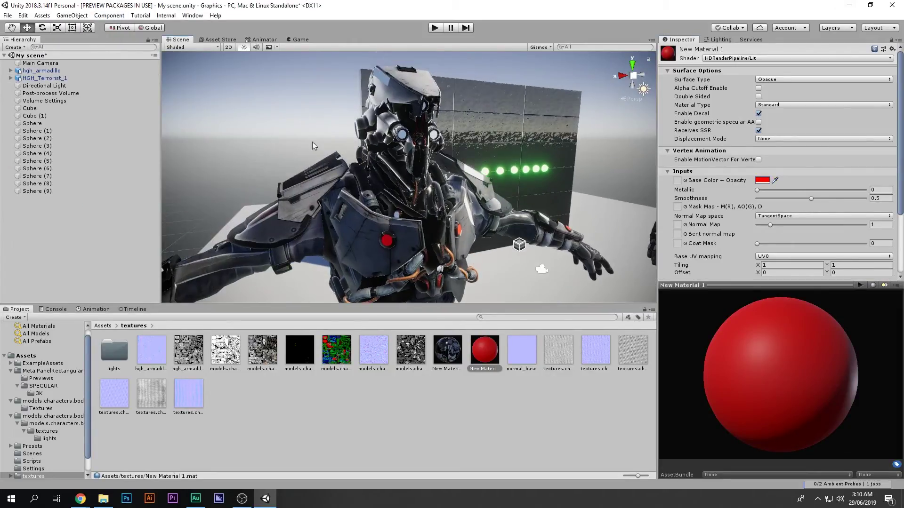
pyautogui.moveTo(489, 348); pyautogui.dragTo(403, 136)
pyautogui.scroll(-3, 354, 162)
pyautogui.moveTo(355, 163); pyautogui.dragTo(296, 141, button='middle')
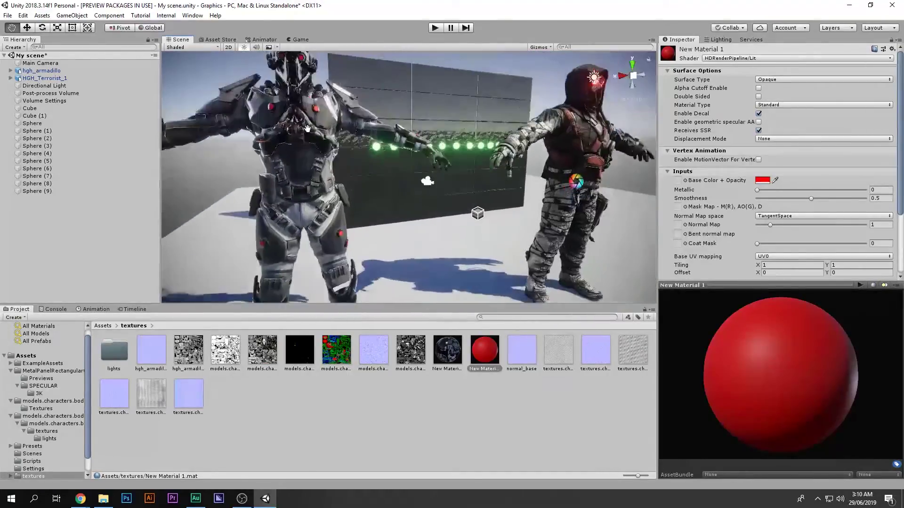
pyautogui.moveTo(297, 142); pyautogui.dragTo(268, 139, button='right')
# Step: Give New Material 1 a pure red (FF0000) emissive color and raise its HDR intensity so the armadillo character's lights glow
pyautogui.scroll(-4, 775, 244)
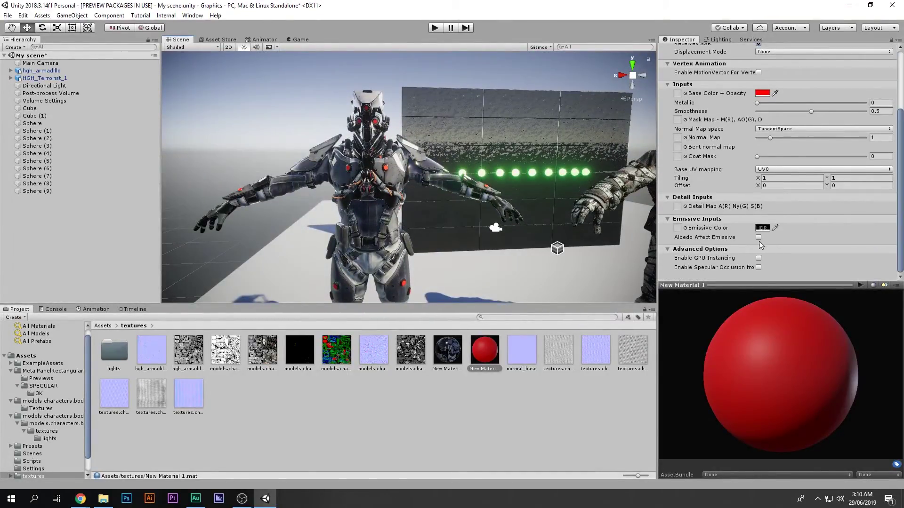
pyautogui.click(761, 229)
pyautogui.moveTo(80, 72); pyautogui.dragTo(83, 64)
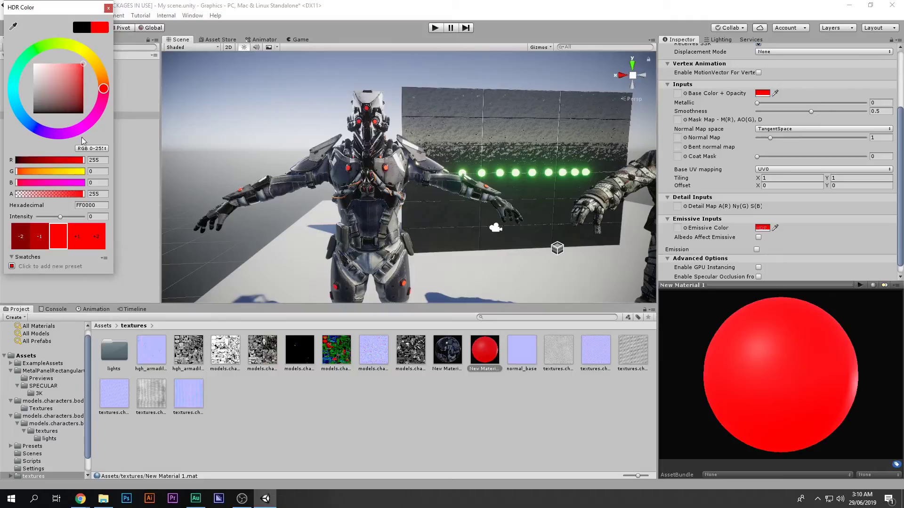
pyautogui.moveTo(62, 219); pyautogui.dragTo(80, 225)
pyautogui.scroll(-5, 289, 203)
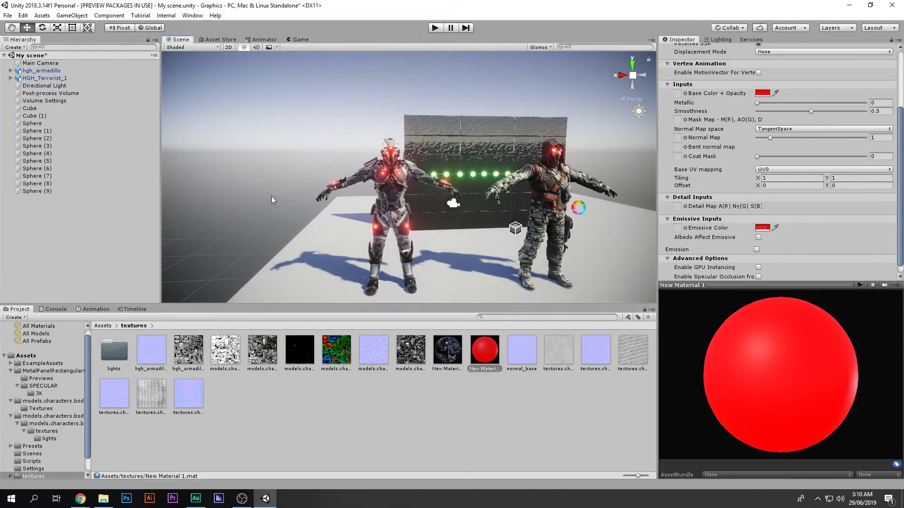
pyautogui.scroll(2, 314, 182)
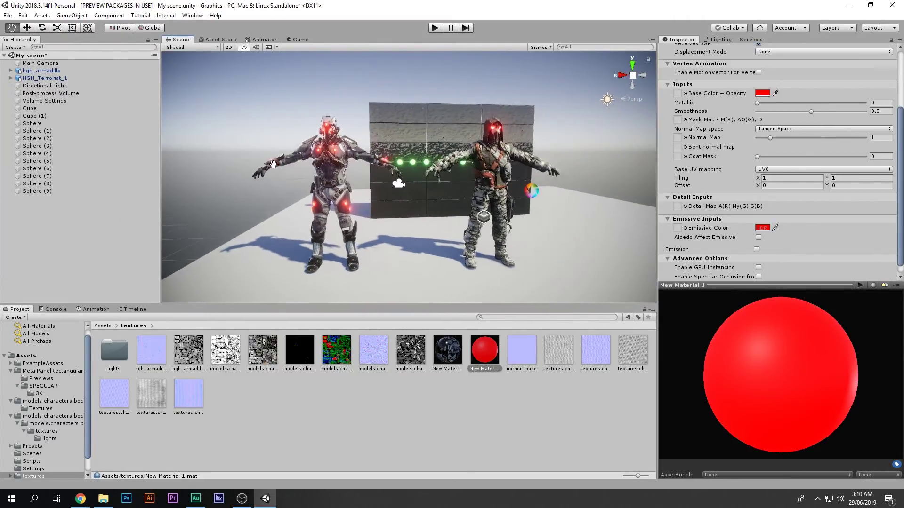
# Step: Try a different hue for New Material 1's emissive color on the armadillo character's lights and undo the change
pyautogui.click(762, 228)
pyautogui.moveTo(103, 88); pyautogui.dragTo(32, 45)
pyautogui.scroll(4, 331, 165)
pyautogui.moveTo(343, 179); pyautogui.dragTo(383, 210, button='middle')
pyautogui.hotkey('ctrl', 'z')
# Step: Examine both characters' textures and glowing red eyes and lights, close up and from a distance in front of the wall
pyautogui.moveTo(383, 210); pyautogui.dragTo(411, 193, button='right')
pyautogui.moveTo(410, 193); pyautogui.dragTo(455, 177, button='middle')
pyautogui.keyDown('alt'); pyautogui.moveTo(455, 177); pyautogui.dragTo(836, 193); pyautogui.keyUp('alt')
pyautogui.press('w')
pyautogui.moveTo(836, 194); pyautogui.dragTo(345, 180, button='right')
pyautogui.scroll(4, 335, 186)
pyautogui.moveTo(345, 180); pyautogui.dragTo(295, 227, button='middle')
pyautogui.scroll(3, 329, 207)
pyautogui.scroll(-4, 340, 201)
pyautogui.moveTo(340, 199); pyautogui.dragTo(347, 205, button='middle')
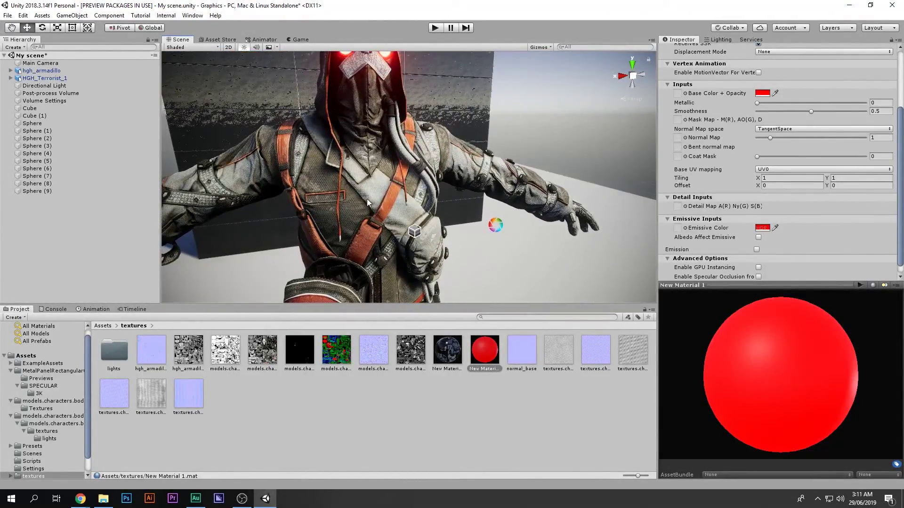
pyautogui.scroll(2, 366, 199)
pyautogui.moveTo(387, 154); pyautogui.dragTo(387, 167, button='middle')
pyautogui.moveTo(256, 198); pyautogui.dragTo(352, 149, button='middle')
pyautogui.scroll(-5, 352, 148)
pyautogui.moveTo(329, 181); pyautogui.dragTo(394, 148, button='middle')
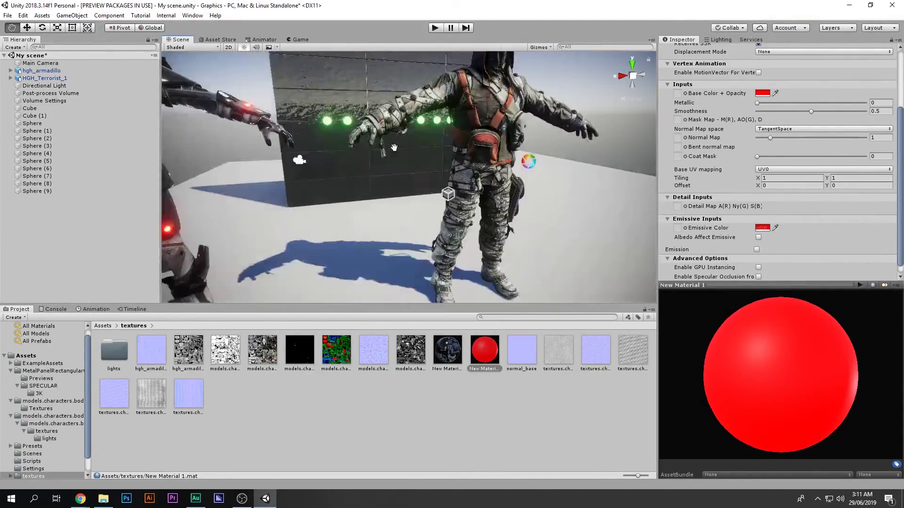
pyautogui.scroll(-5, 398, 155)
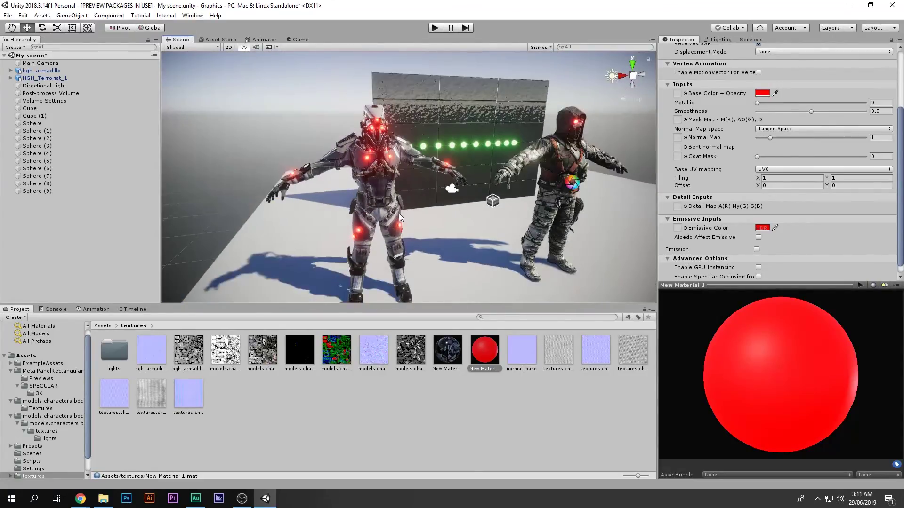
pyautogui.scroll(-1, 399, 214)
# Step: Compare the scene with and without post-processing by toggling the Main Camera's Post Process Layer, leaving it enabled
pyautogui.click(40, 62)
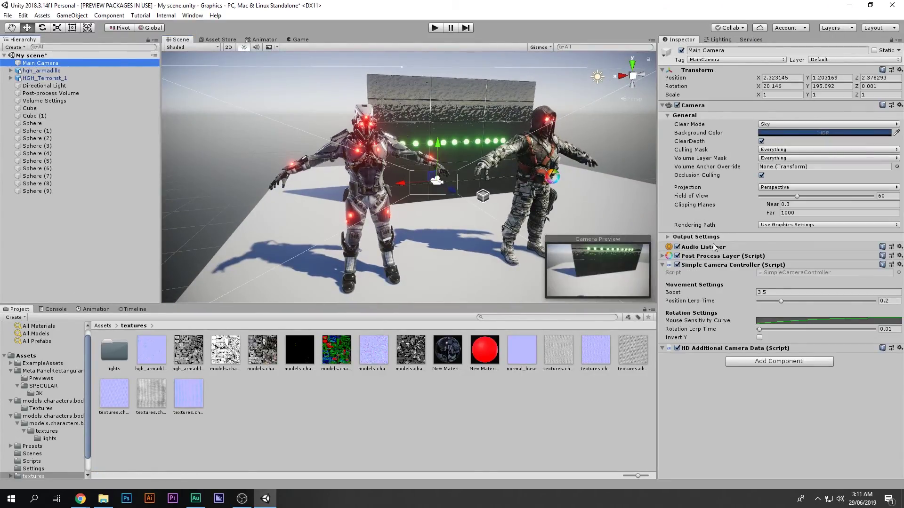
pyautogui.click(677, 256)
pyautogui.click(677, 256)
pyautogui.click(677, 256)
pyautogui.click(677, 256)
pyautogui.click(677, 256)
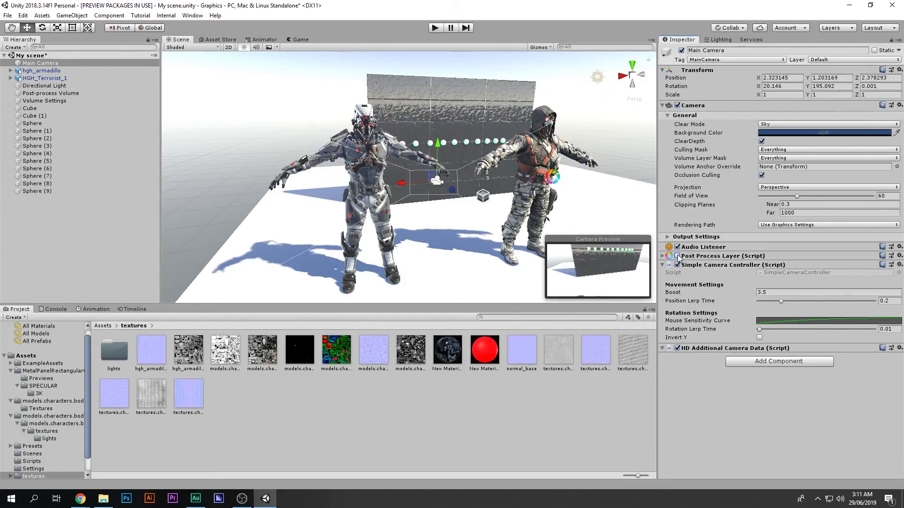
pyautogui.click(677, 256)
pyautogui.click(678, 256)
pyautogui.click(677, 256)
pyautogui.click(677, 256)
pyautogui.click(677, 256)
pyautogui.click(677, 256)
pyautogui.click(677, 256)
pyautogui.click(677, 256)
pyautogui.click(677, 256)
pyautogui.moveTo(453, 142); pyautogui.dragTo(305, 151, button='middle')
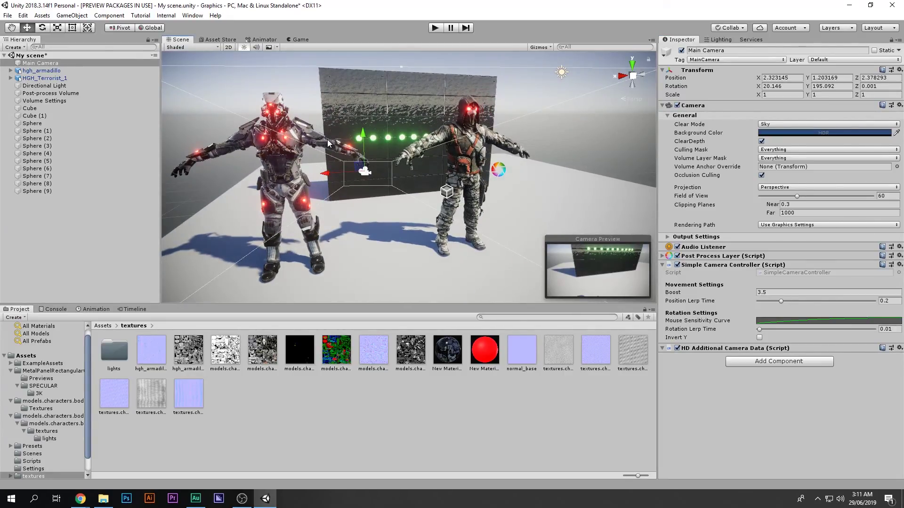